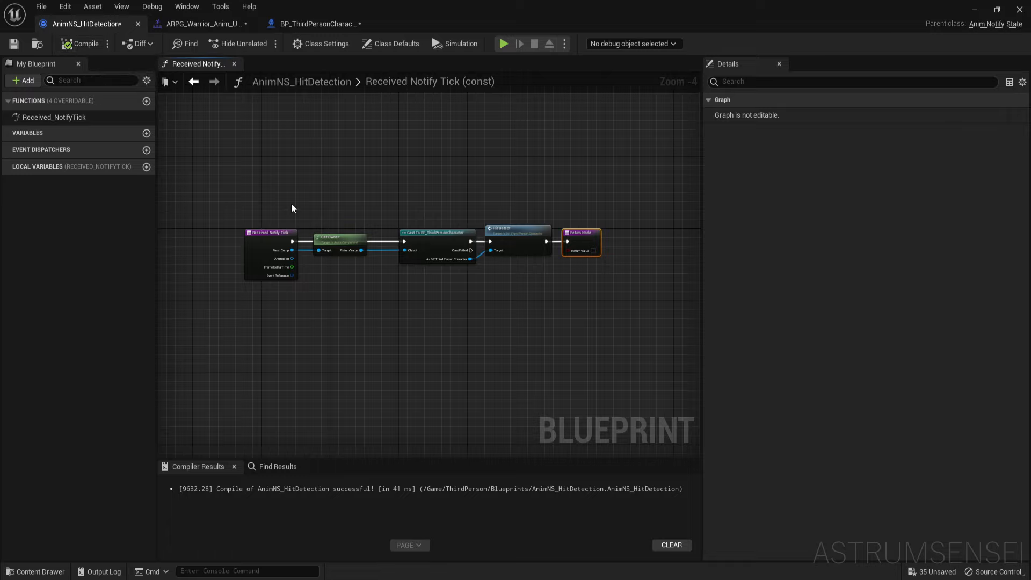
# Step: In the character blueprint's Hit Detect function, add a Sphere Trace For Objects node connected to the function's execution output
pyautogui.click(299, 24)
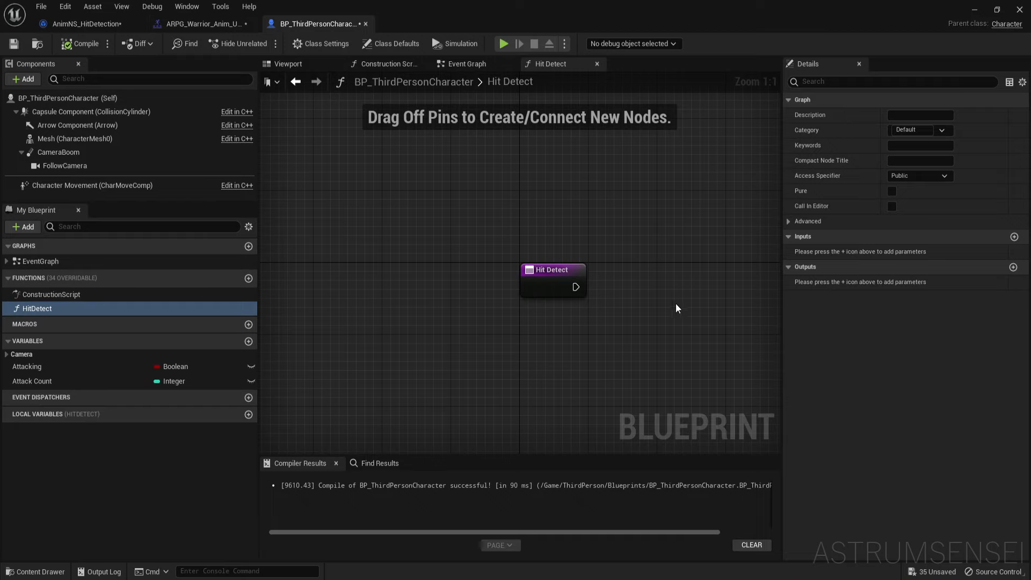
pyautogui.moveTo(676, 303); pyautogui.dragTo(558, 284, button='right')
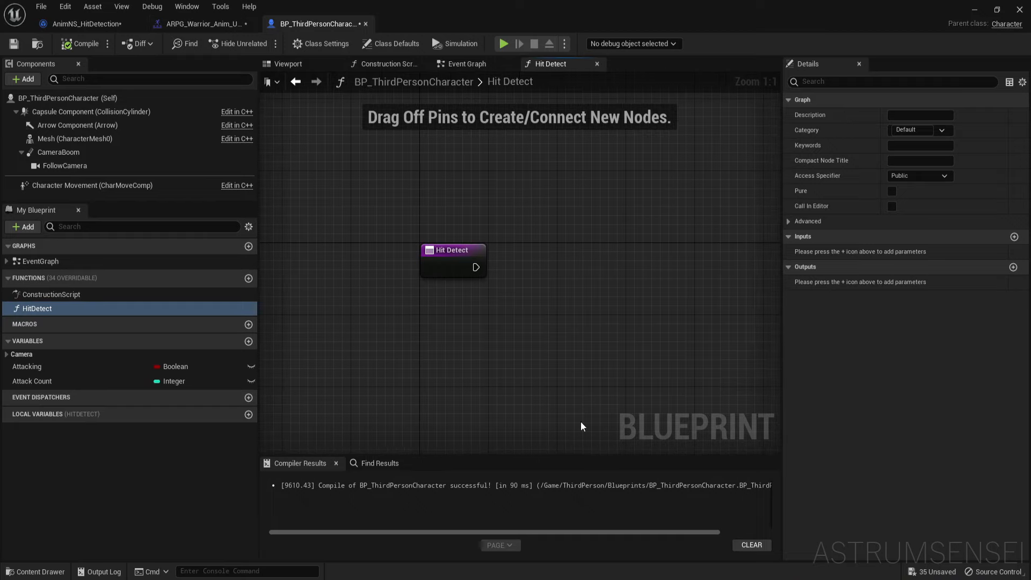
pyautogui.moveTo(573, 363); pyautogui.dragTo(469, 289, button='right')
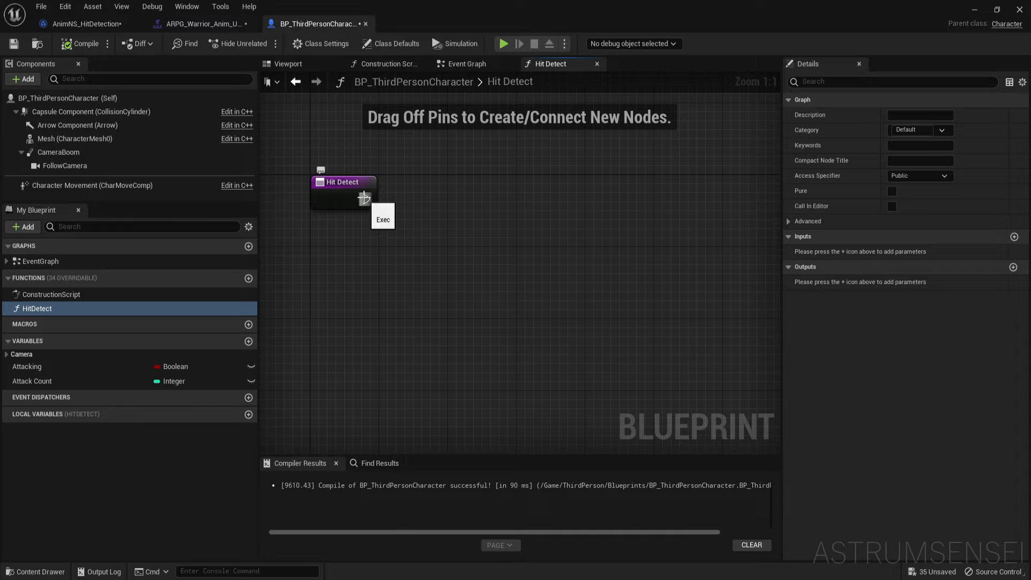
pyautogui.moveTo(365, 199); pyautogui.dragTo(549, 200)
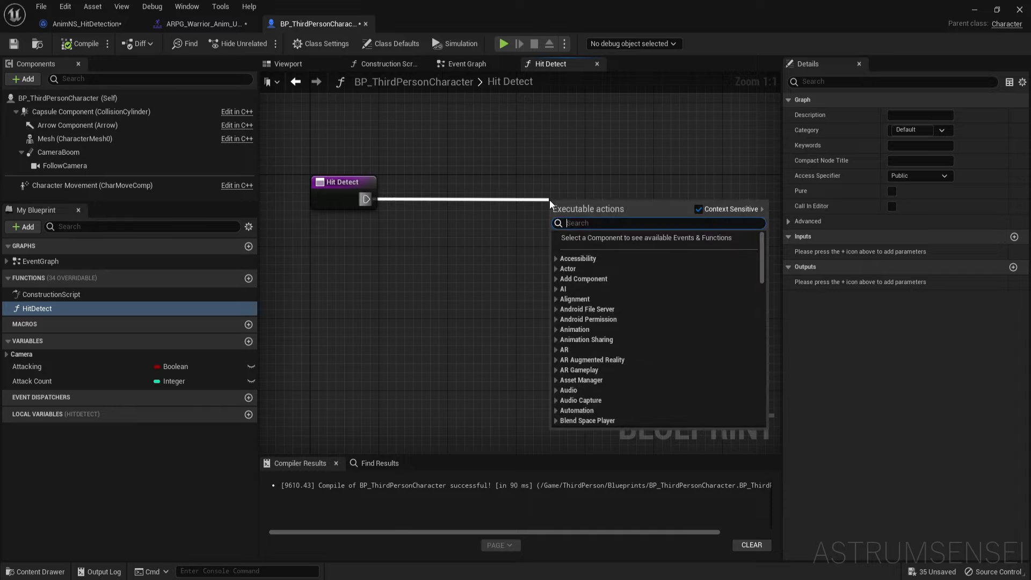
pyautogui.write('sphe')
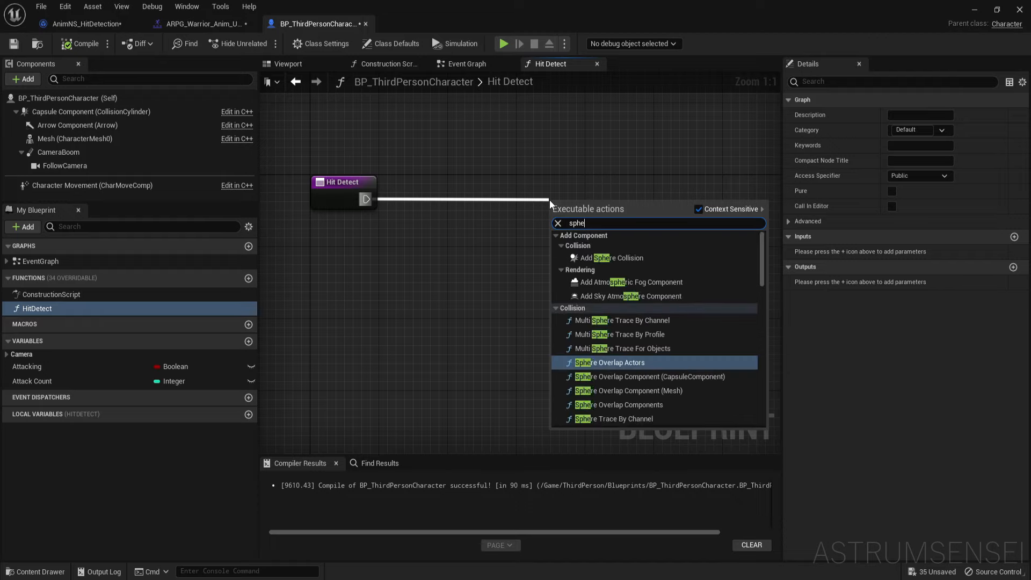
pyautogui.write('re trace')
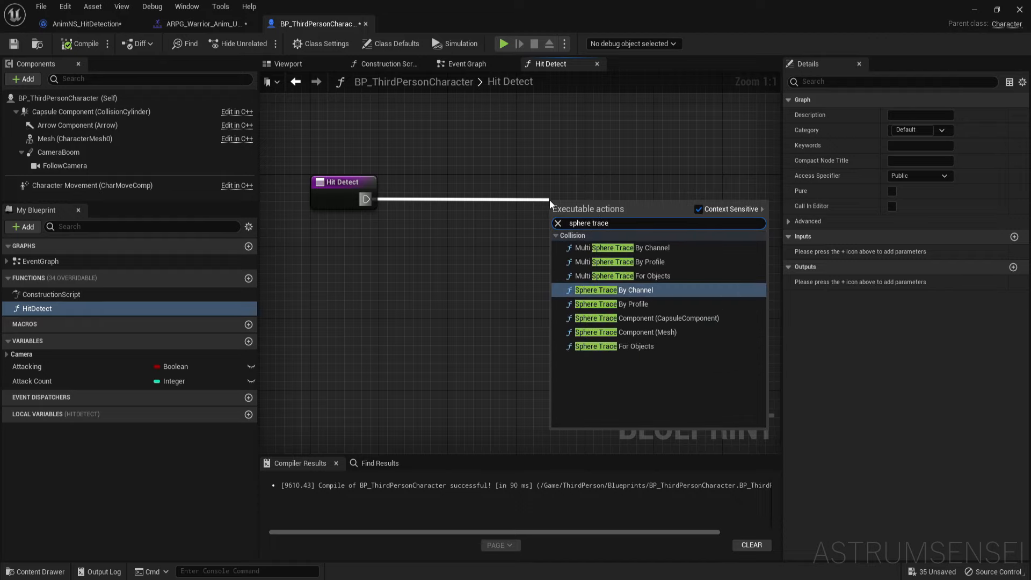
pyautogui.click(629, 346)
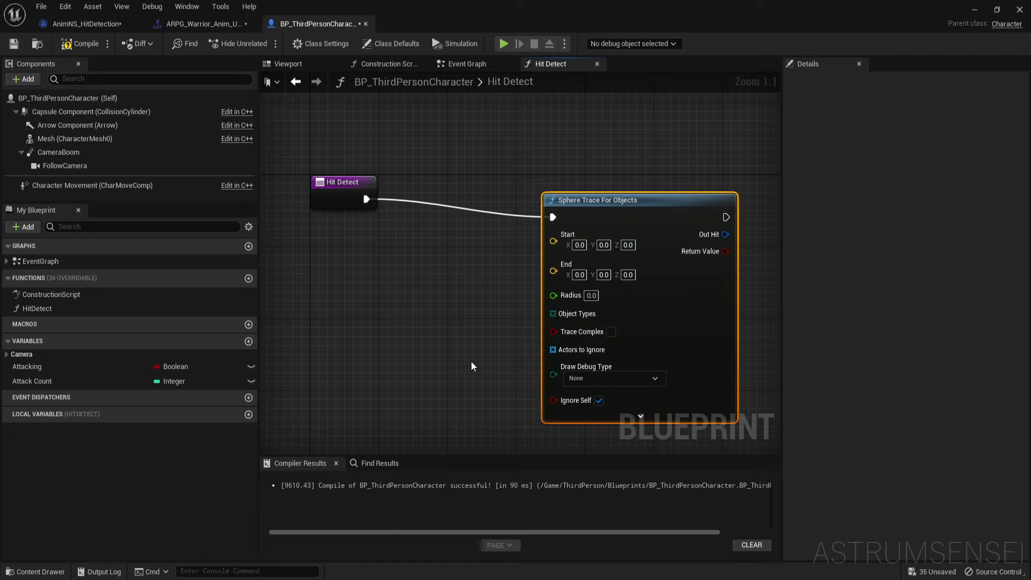
# Step: Add a Get Actor Location node from the sphere trace's Start input, place it below Hit Detect and break its link
pyautogui.moveTo(472, 361); pyautogui.dragTo(409, 309, button='right')
pyautogui.moveTo(620, 279); pyautogui.dragTo(665, 261)
pyautogui.moveTo(534, 172); pyautogui.dragTo(417, 199)
pyautogui.write('get ac')
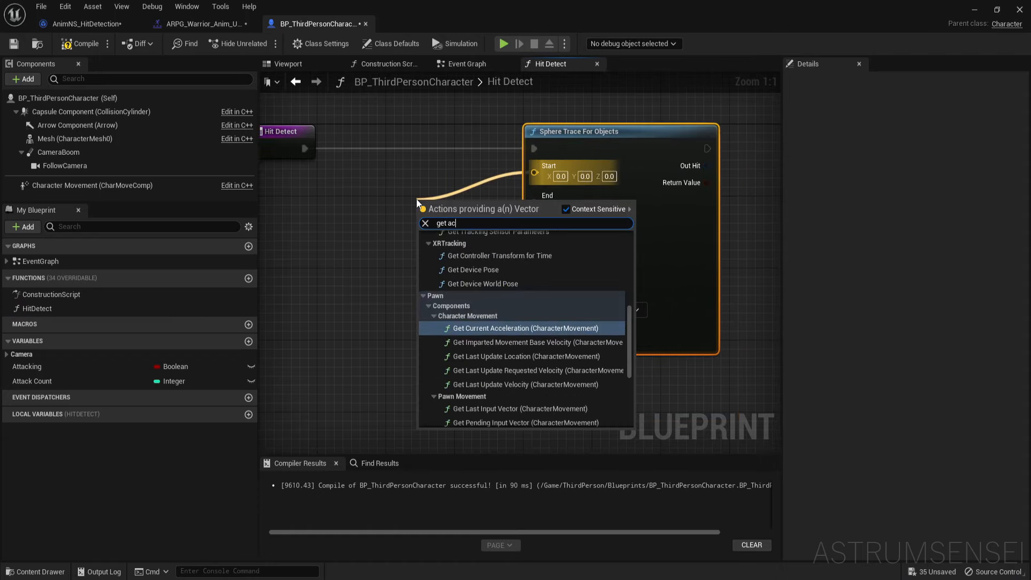
pyautogui.write('tor loc')
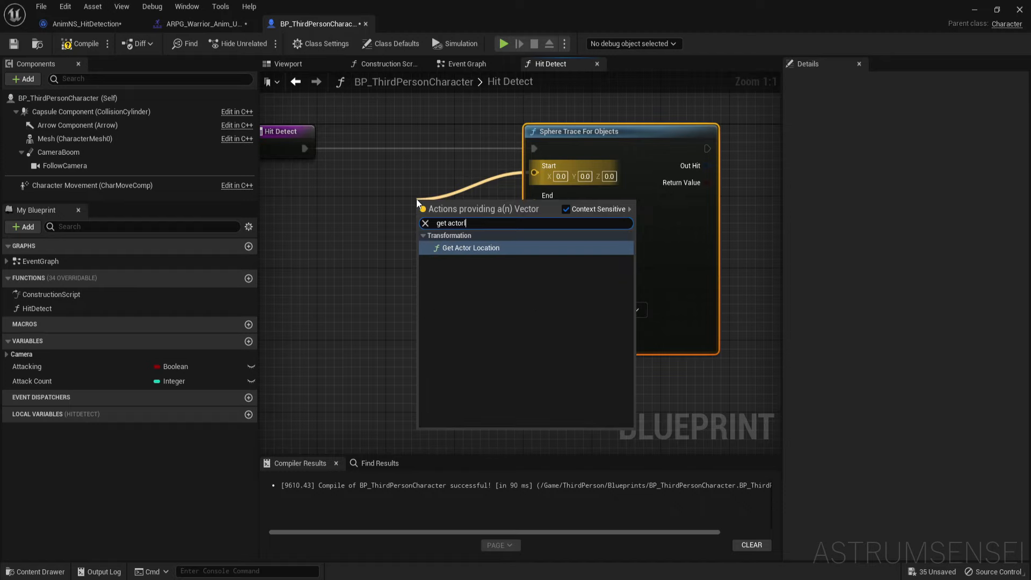
pyautogui.press('Return')
pyautogui.moveTo(465, 210); pyautogui.dragTo(319, 201)
pyautogui.keyDown('alt'); pyautogui.click(383, 223); pyautogui.keyUp('alt')
# Step: Bring the character's Mesh component into the Hit Detect graph and add a Get Socket Location node from it
pyautogui.moveTo(368, 335); pyautogui.dragTo(439, 307, button='right')
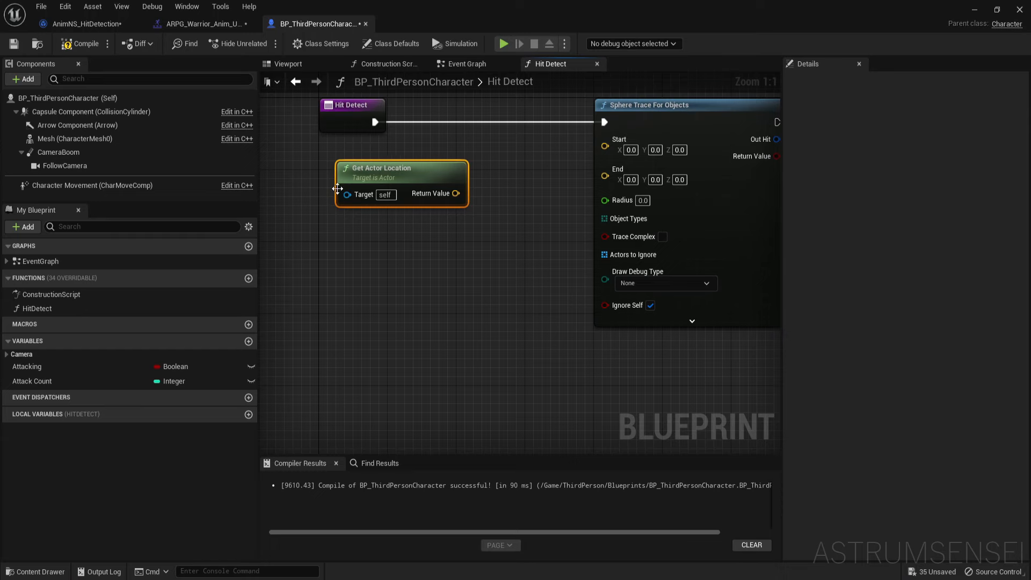
pyautogui.click(43, 138)
pyautogui.moveTo(76, 139); pyautogui.dragTo(428, 268)
pyautogui.click(354, 261)
pyautogui.write('get socket')
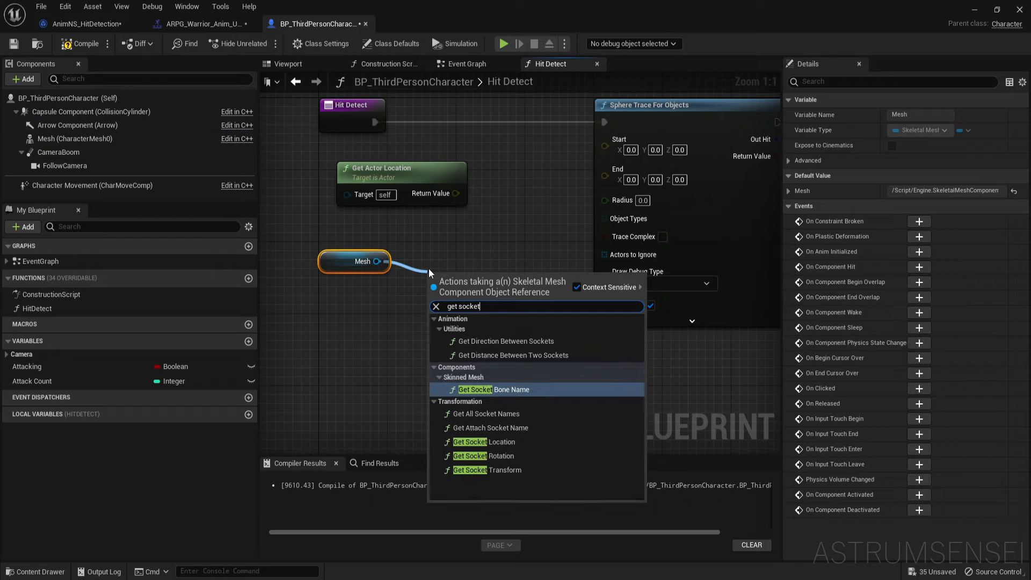
pyautogui.click(484, 441)
# Step: Set the In Socket Name of the Get Socket Location node to hand_r
pyautogui.click(497, 319)
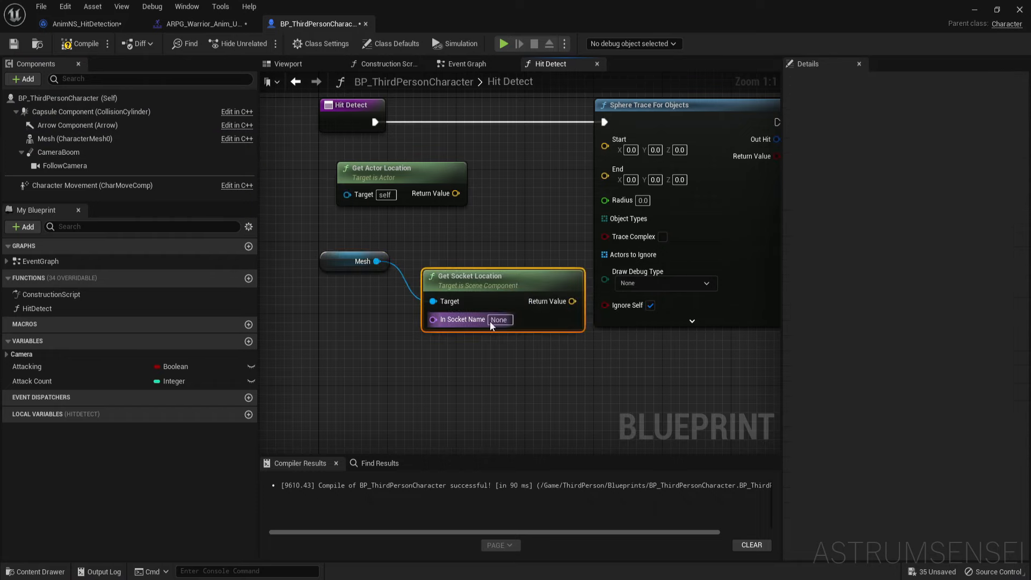
pyautogui.write('hand')
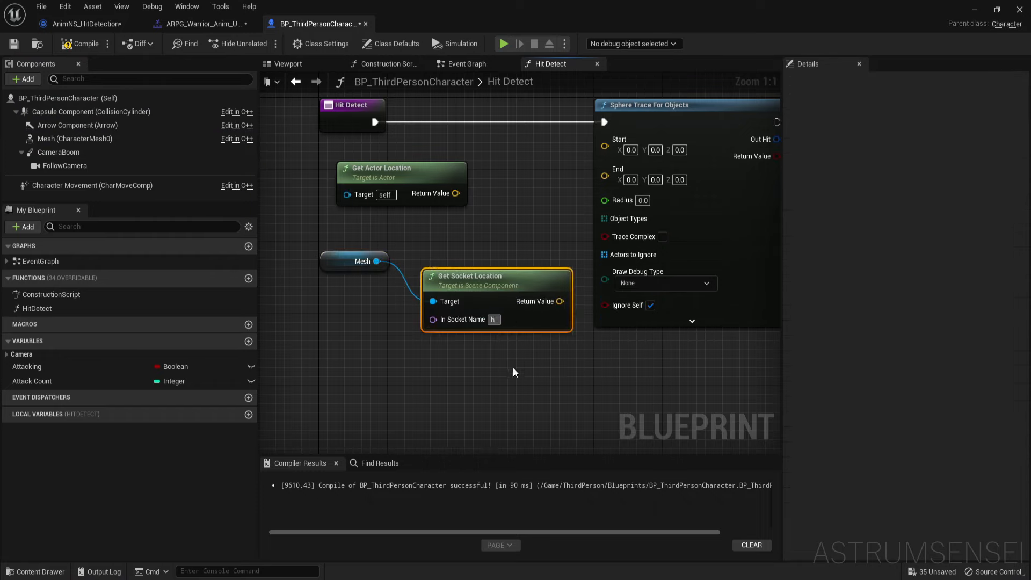
pyautogui.press('Return')
pyautogui.write('r')
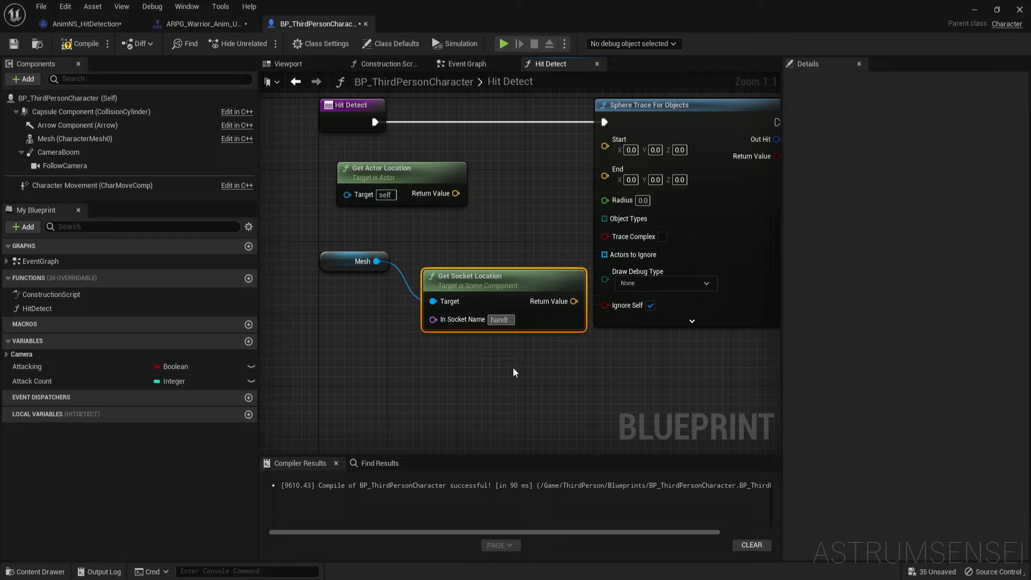
pyautogui.write('_')
pyautogui.press('Return')
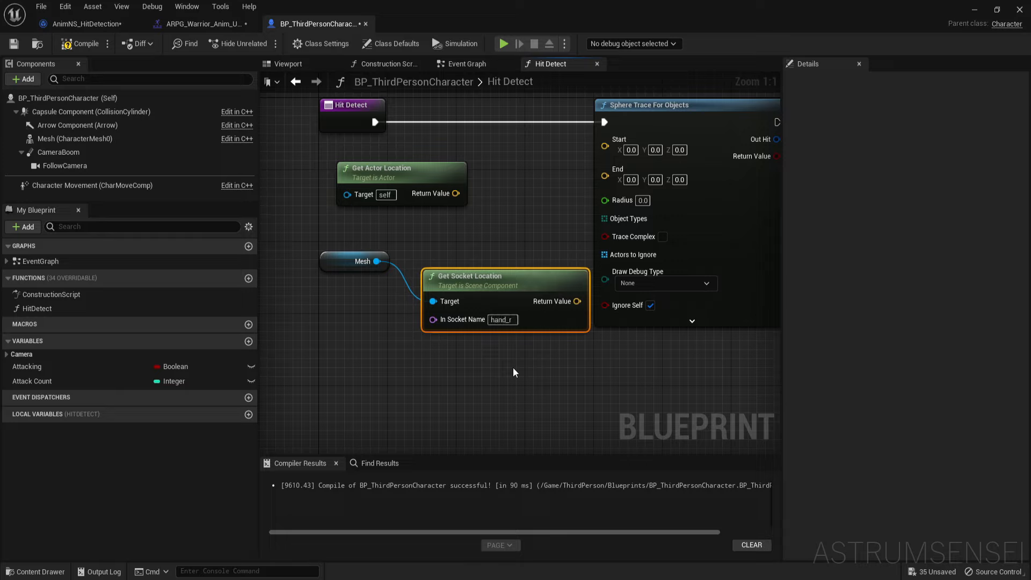
# Step: Open the character's skeletal mesh asset, switch to its skeleton and examine the hand_r bone in the bone tree
pyautogui.click(75, 139)
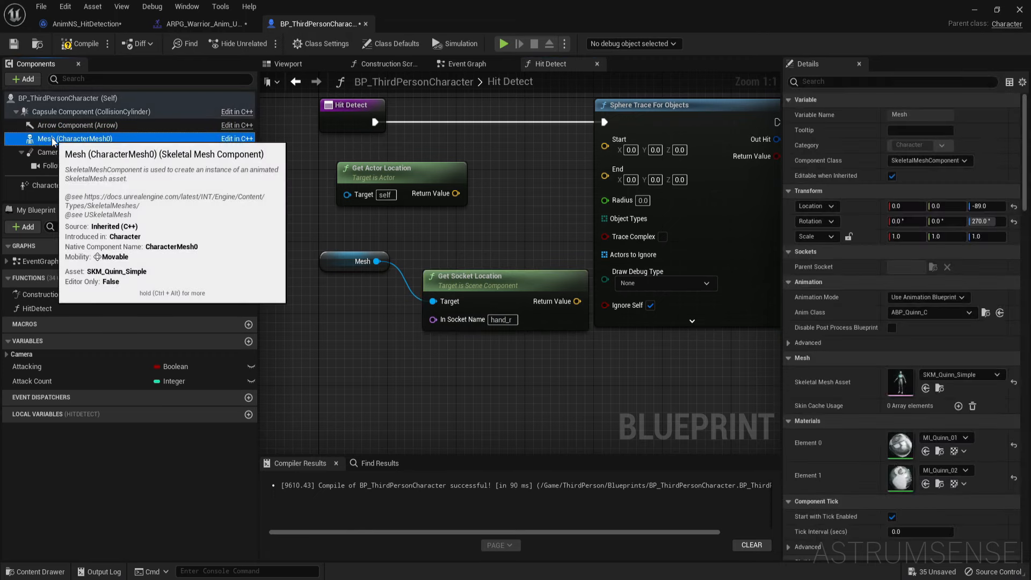
pyautogui.click(933, 271)
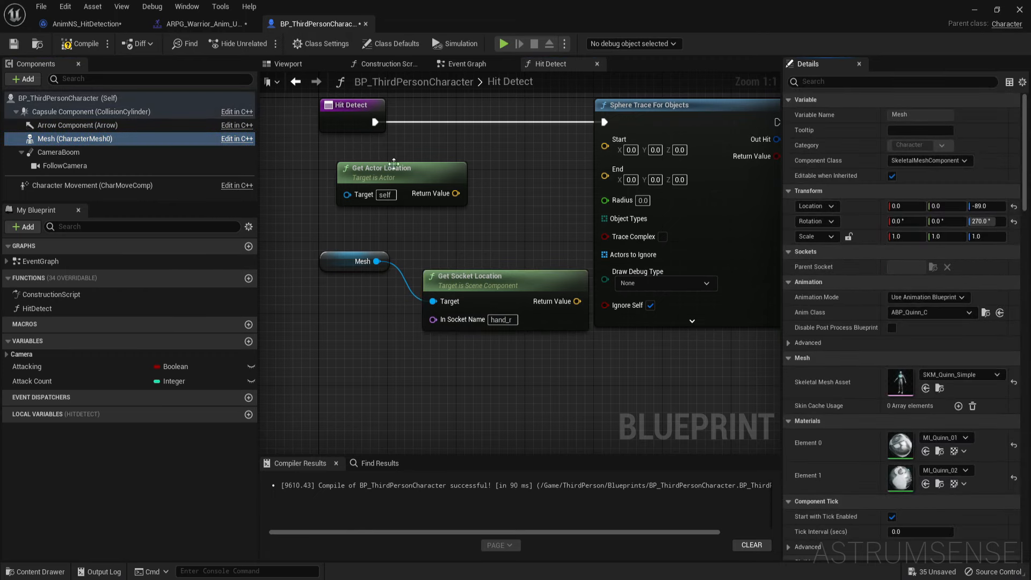
pyautogui.doubleClick(895, 387)
pyautogui.click(843, 44)
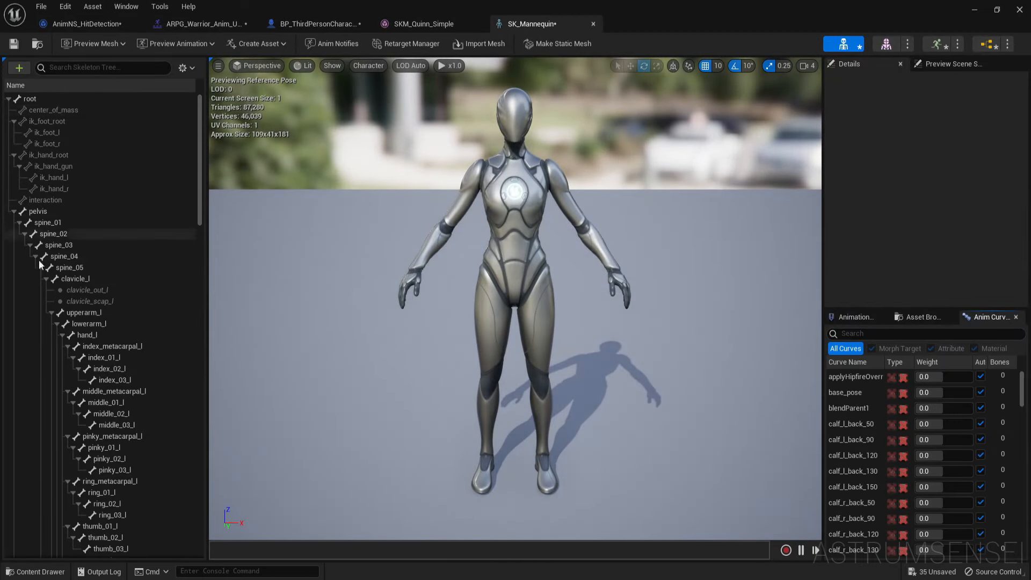
pyautogui.scroll(-4, 82, 297)
pyautogui.scroll(-15, 82, 301)
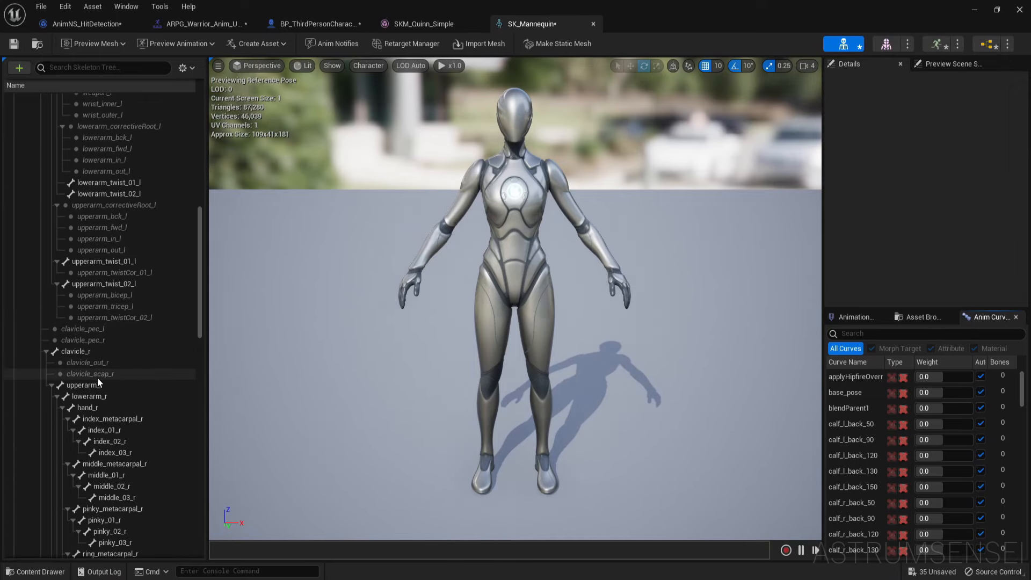
pyautogui.scroll(-12, 125, 404)
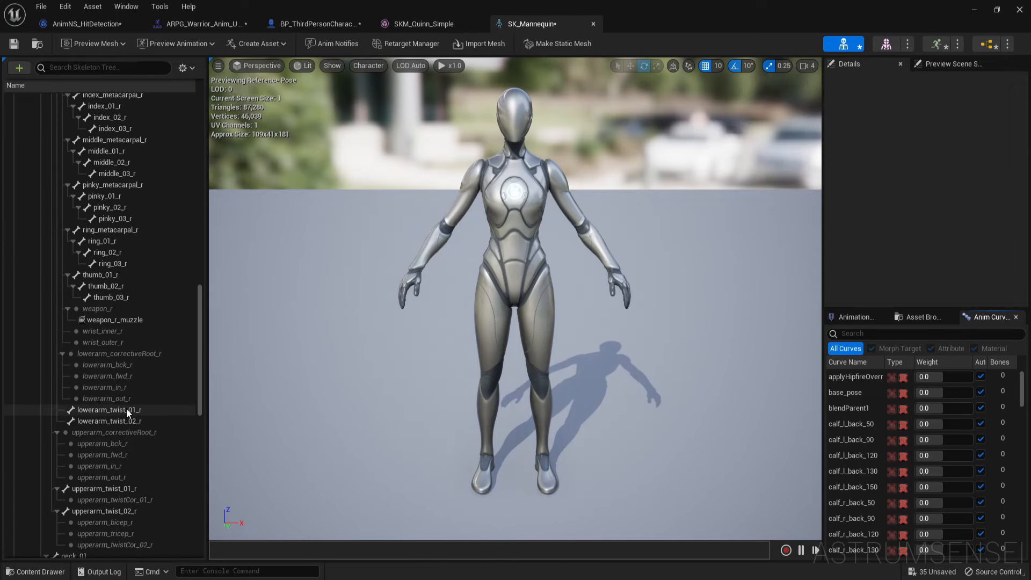
pyautogui.scroll(-13, 127, 408)
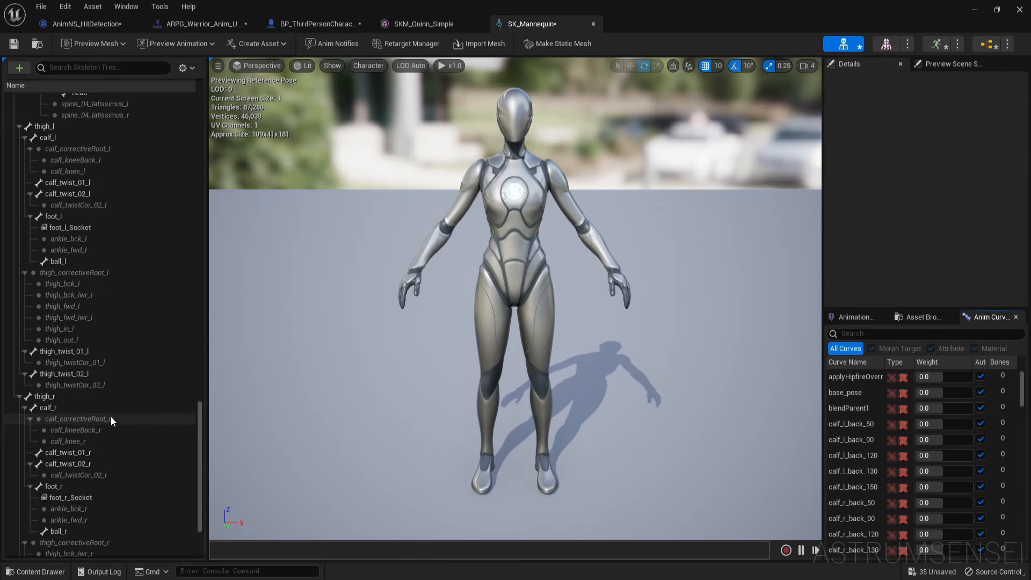
pyautogui.scroll(20, 99, 408)
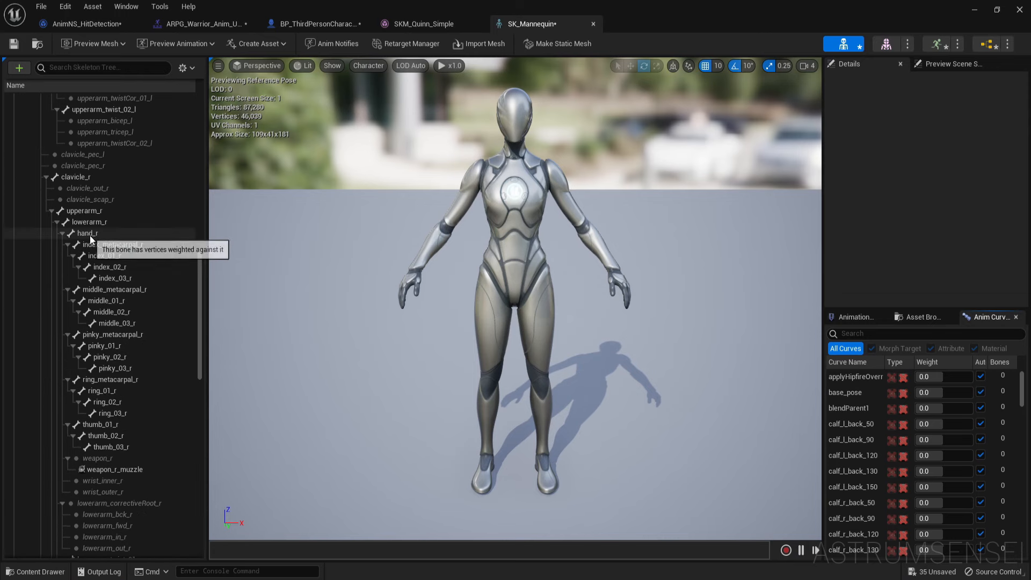
pyautogui.click(86, 234)
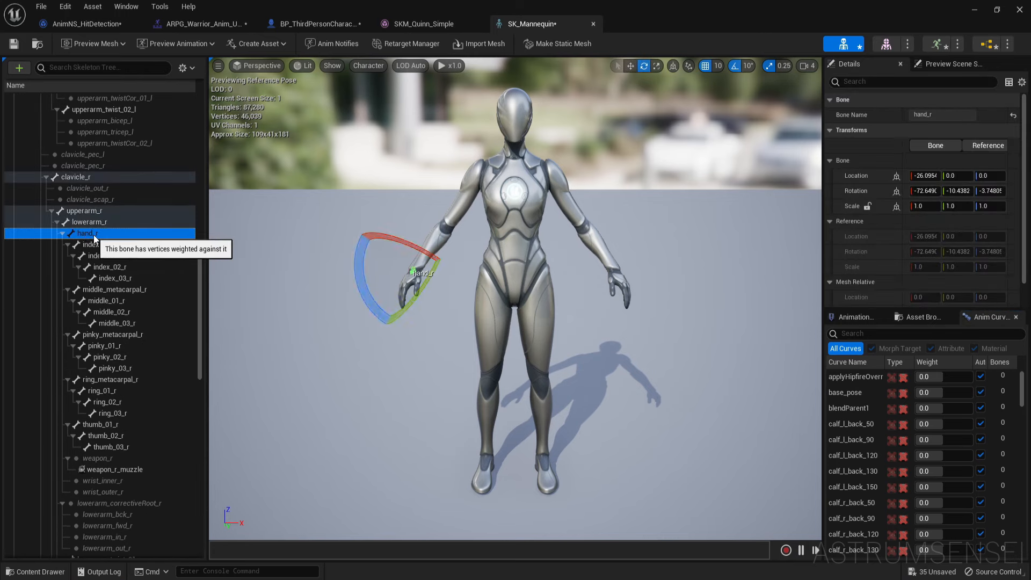
# Step: Back in the Hit Detect graph, connect the socket location to the trace's Start and End, and delete the unused Get Actor Location node
pyautogui.click(316, 24)
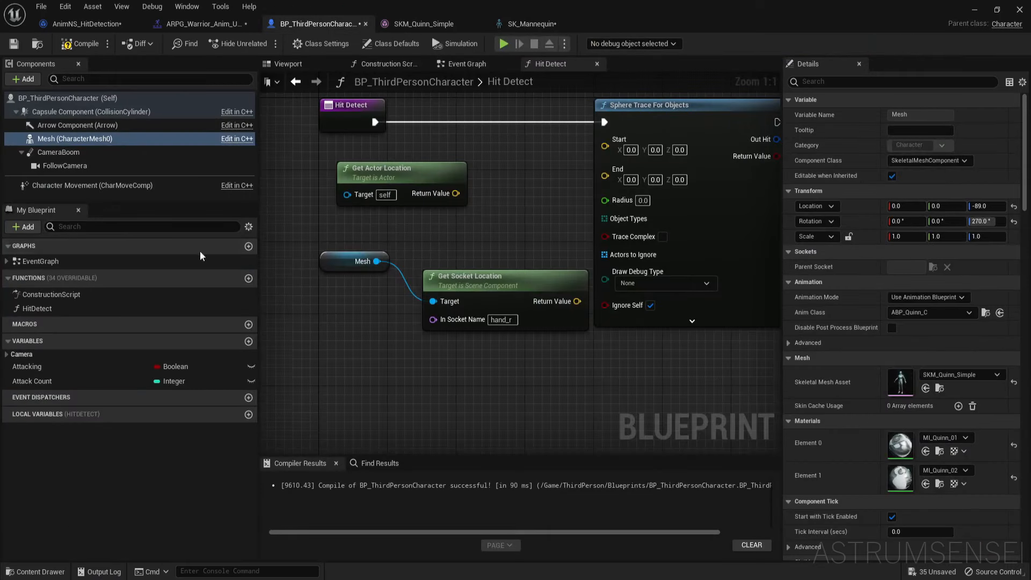
pyautogui.moveTo(515, 293); pyautogui.dragTo(480, 230)
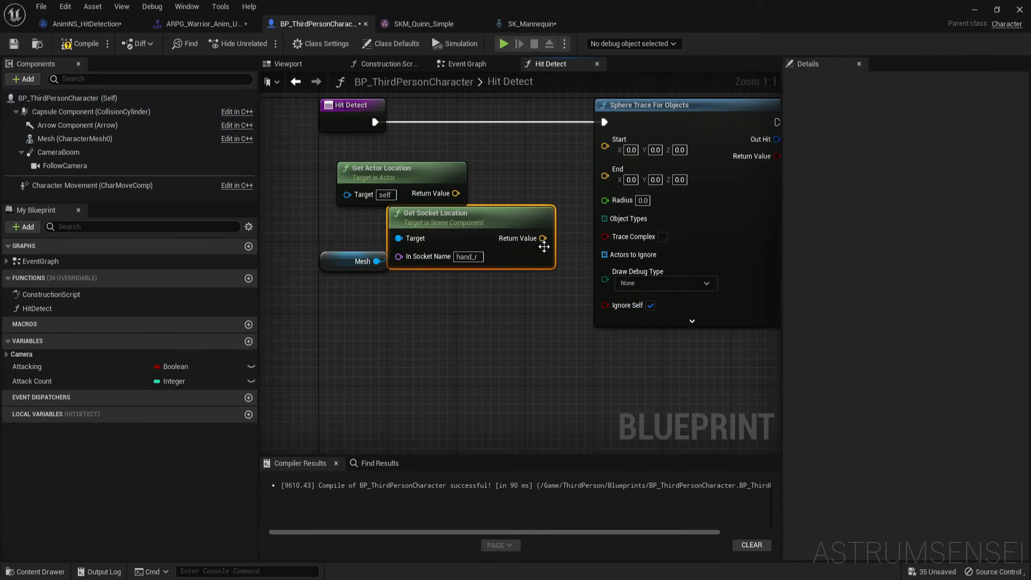
pyautogui.moveTo(543, 238)
pyautogui.mouseDown()
pyautogui.moveTo(618, 164)
pyautogui.moveTo(606, 144)
pyautogui.moveTo(553, 244)
pyautogui.moveTo(544, 238)
pyautogui.mouseUp()
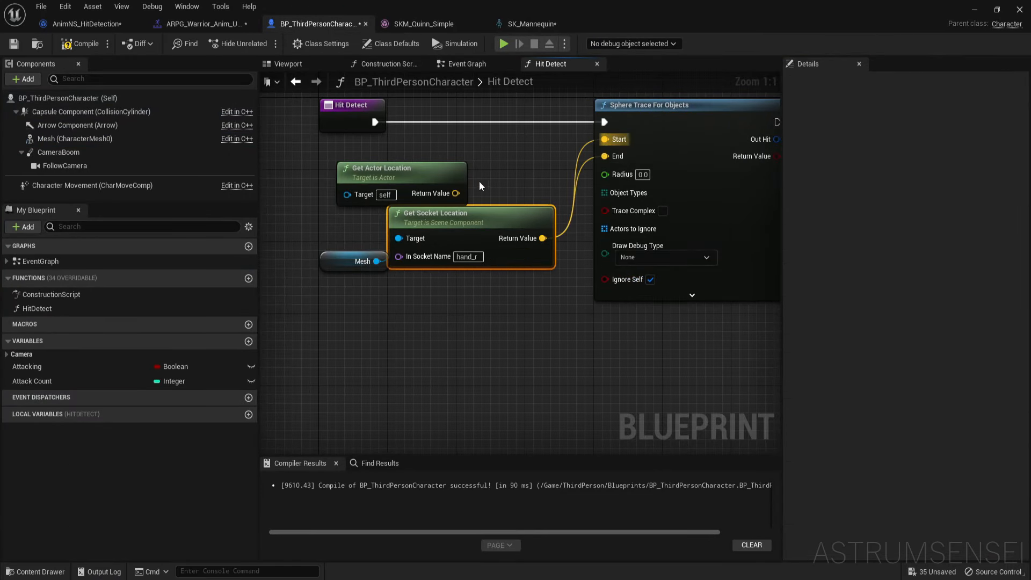
pyautogui.click(424, 181)
pyautogui.press('Delete')
# Step: Move the Mesh and Get Socket Location nodes up beside the sphere trace and set the trace's Radius to 50
pyautogui.click(354, 261)
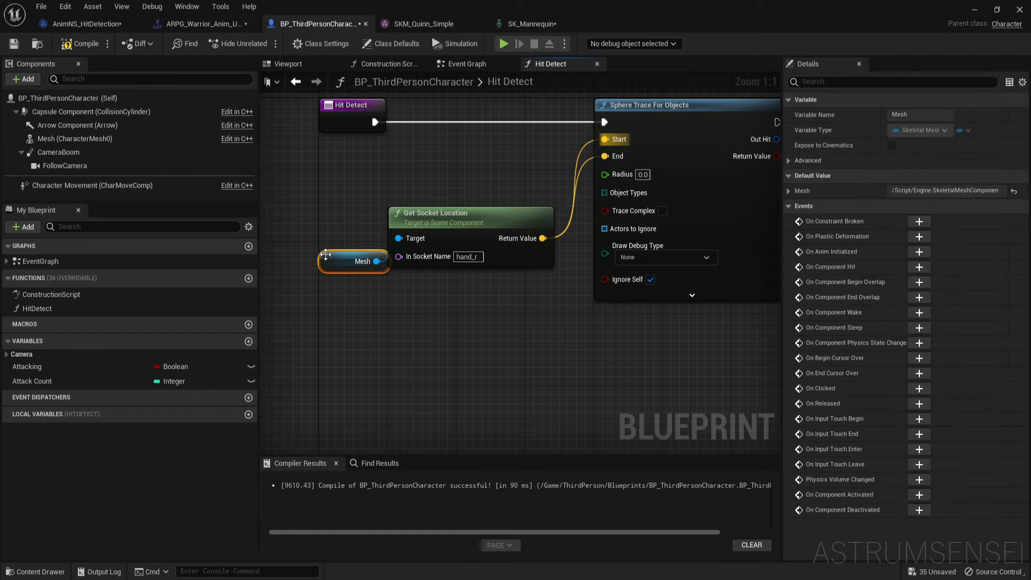
pyautogui.moveTo(354, 261); pyautogui.dragTo(329, 234)
pyautogui.moveTo(420, 286); pyautogui.dragTo(346, 236)
pyautogui.moveTo(467, 239); pyautogui.dragTo(458, 186)
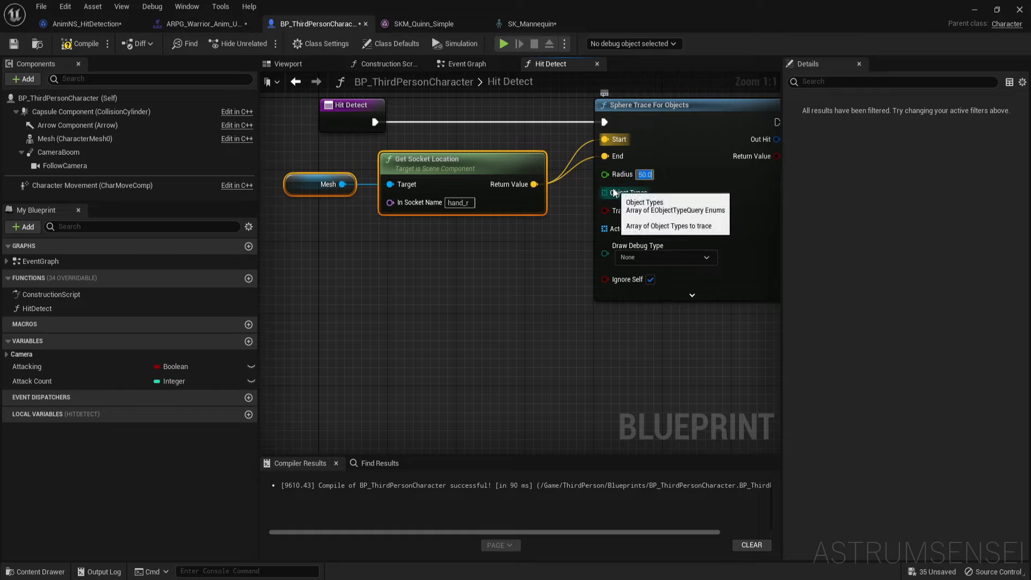
# Step: Add a Make Array node to the trace's Object Types input, place it under Get Socket Location and set its element to Pawn
pyautogui.moveTo(605, 192); pyautogui.dragTo(530, 250)
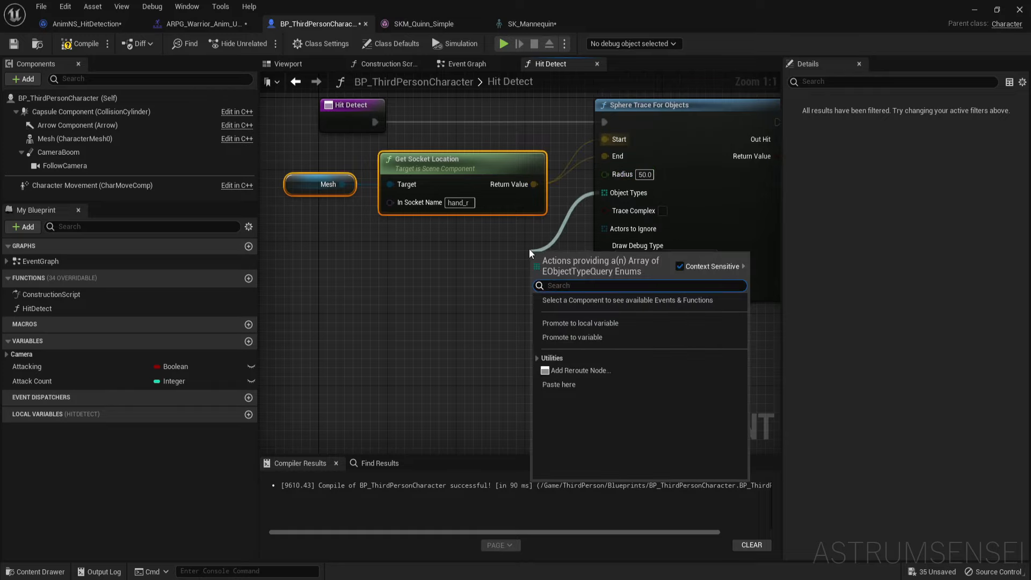
pyautogui.write('make array')
pyautogui.press('Return')
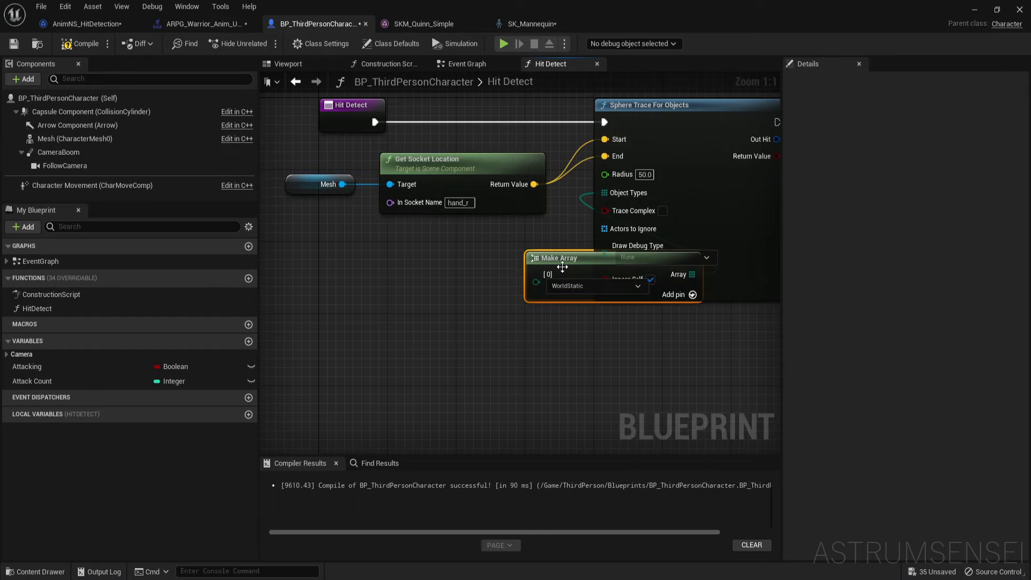
pyautogui.moveTo(563, 267); pyautogui.dragTo(418, 241)
pyautogui.click(424, 260)
pyautogui.click(413, 285)
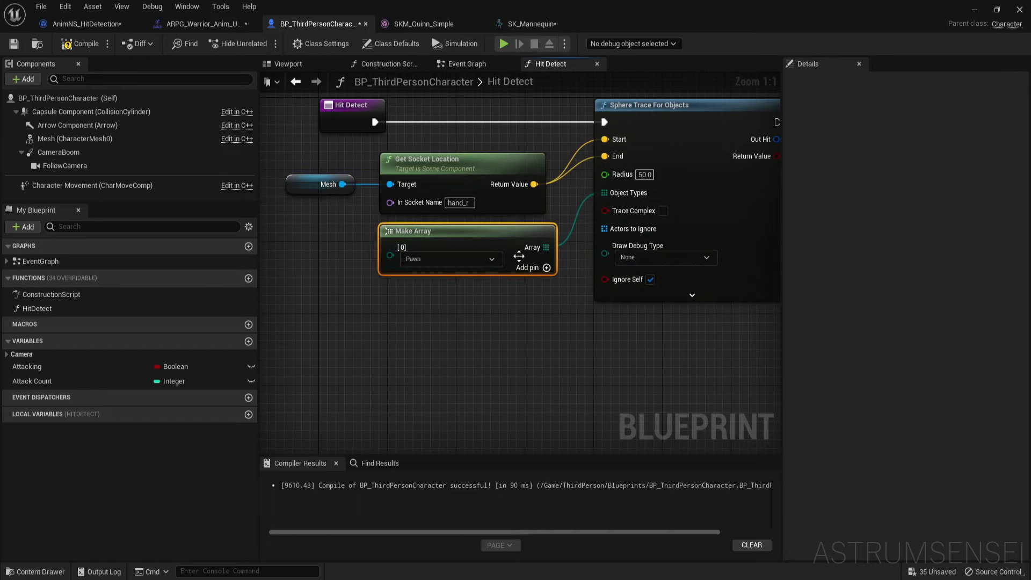
# Step: Move the sphere trace node farther from its input nodes and set its Draw Debug Type to For Duration
pyautogui.moveTo(562, 349); pyautogui.dragTo(411, 349, button='right')
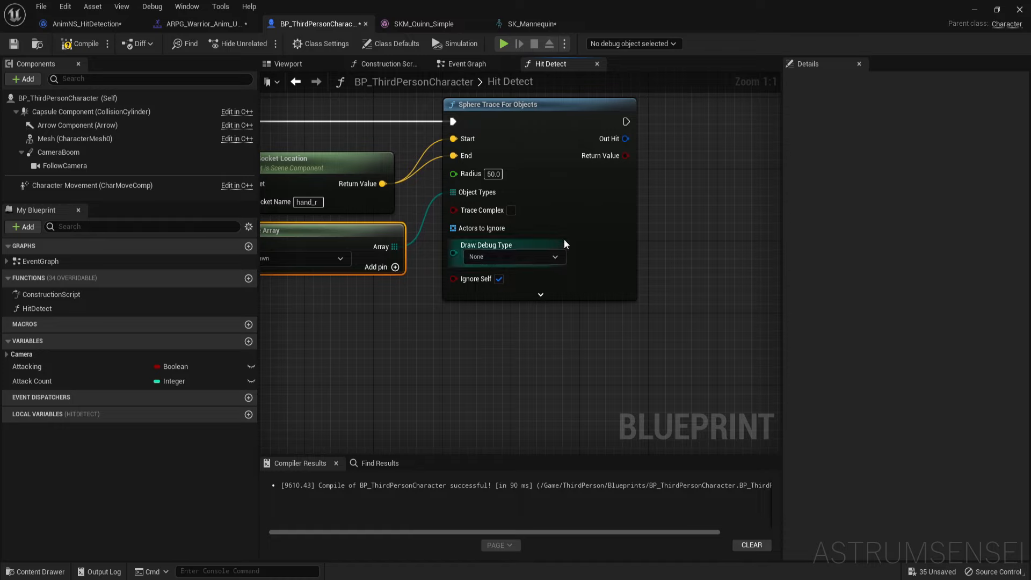
pyautogui.moveTo(559, 229); pyautogui.dragTo(616, 224)
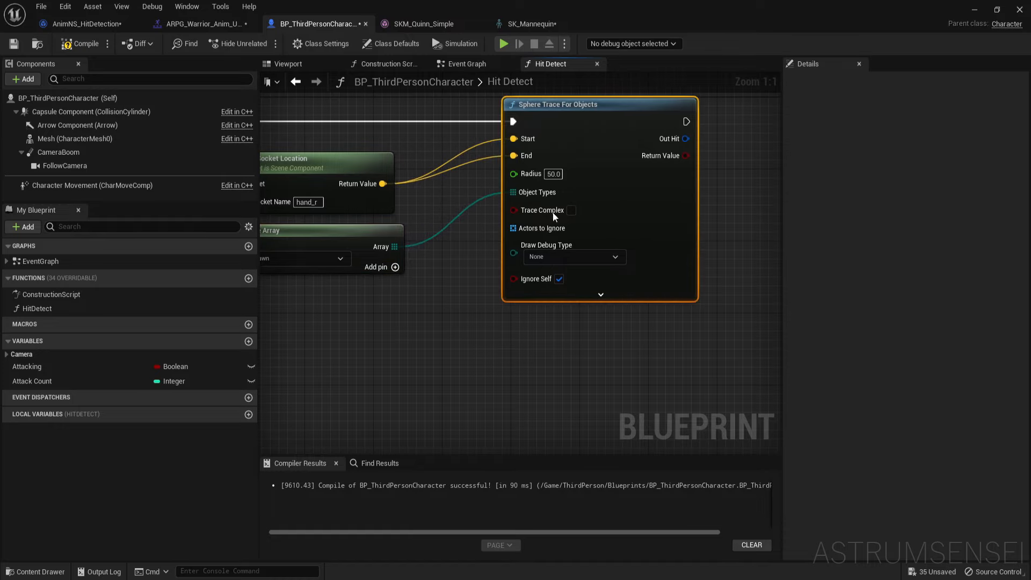
pyautogui.click(538, 256)
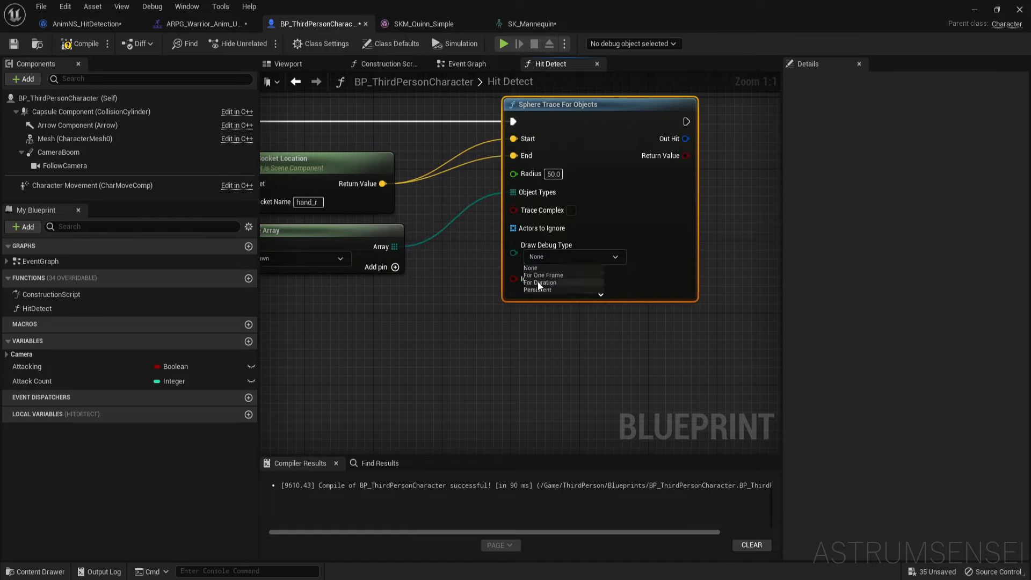
pyautogui.click(538, 283)
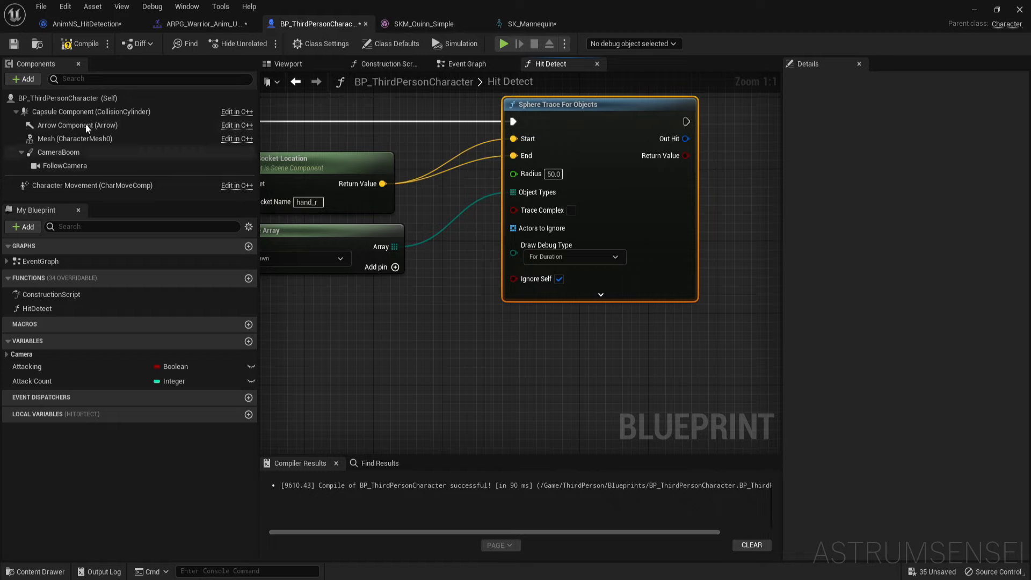
# Step: Compile the character blueprint and play the level, attacking in several spots to check the sphere trace's debug drawing, and return to the Hit Detect graph
pyautogui.click(79, 43)
pyautogui.scroll(-2, 591, 285)
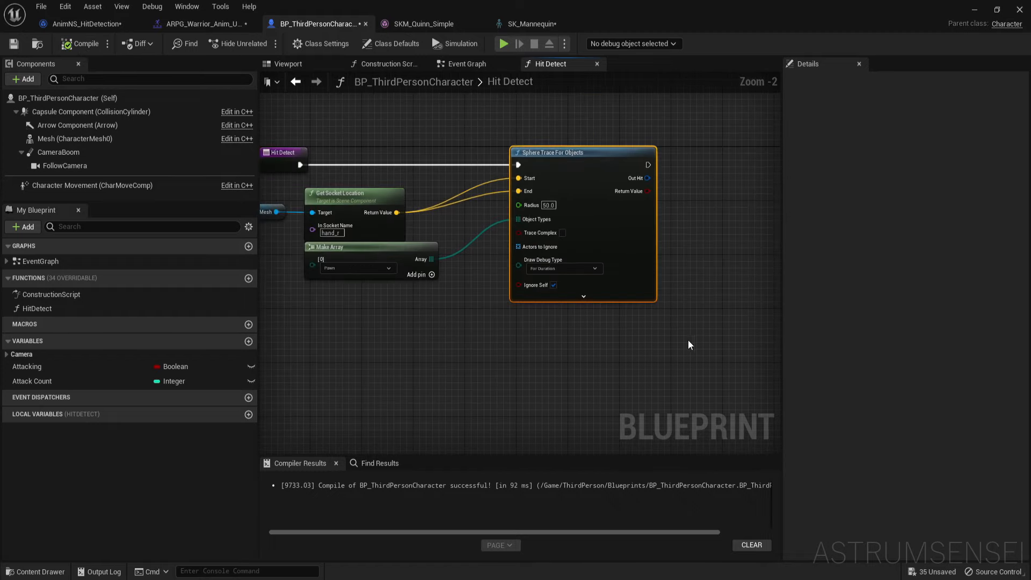
pyautogui.moveTo(372, 4); pyautogui.dragTo(1030, 5)
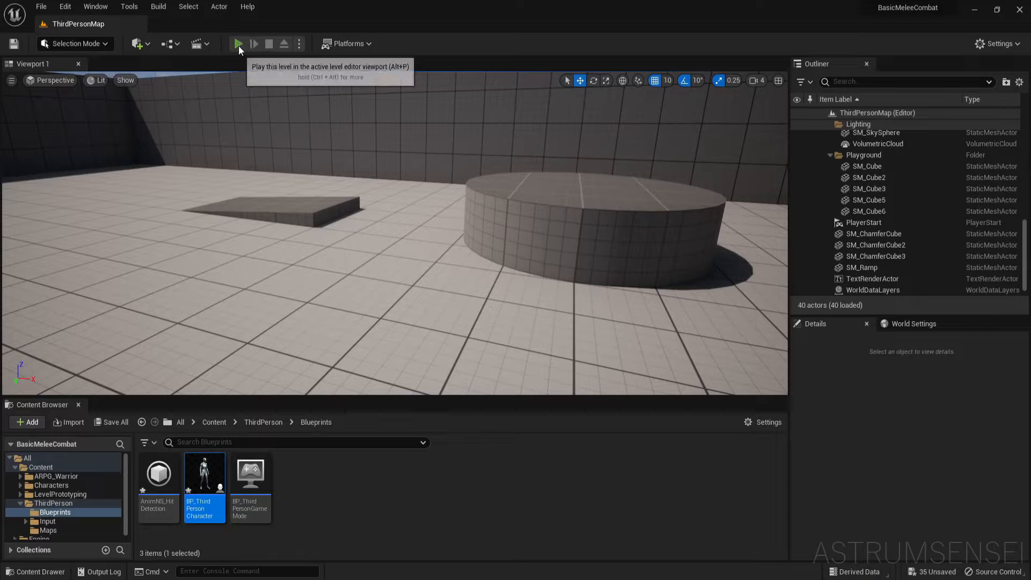
pyautogui.click(238, 44)
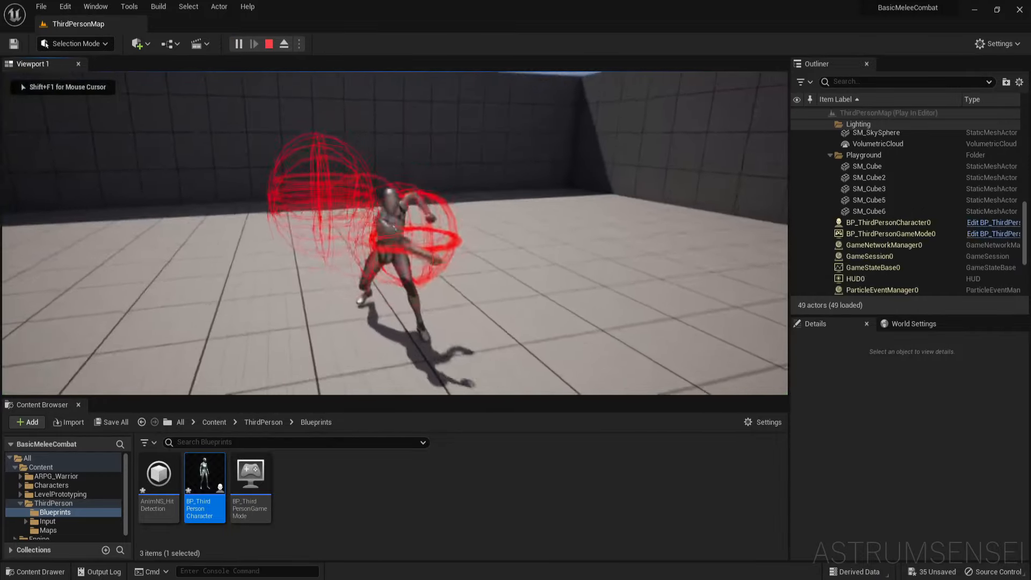
pyautogui.press('w')
pyautogui.click(394, 233)
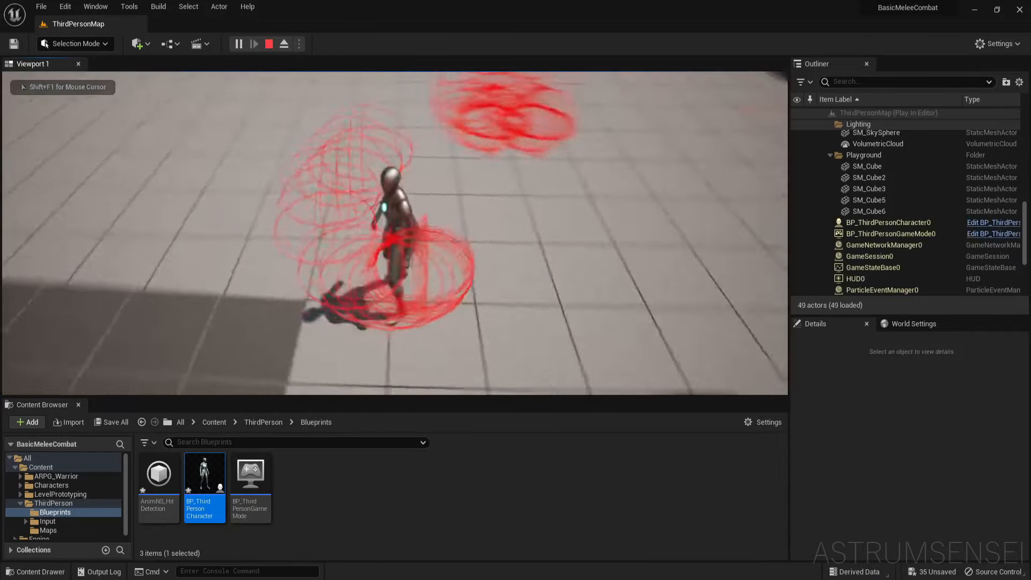
pyautogui.press('w')
pyautogui.click(394, 233)
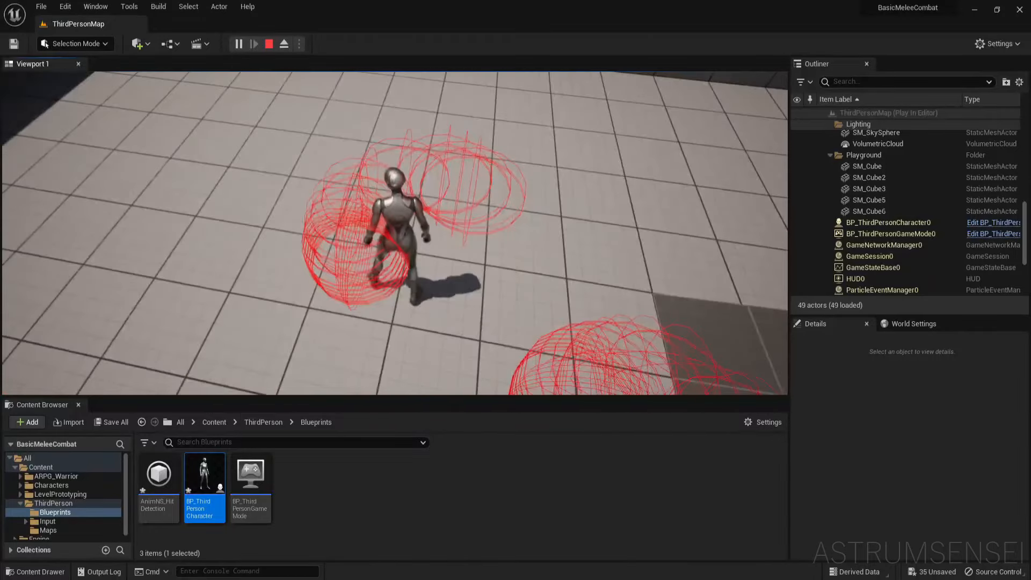
pyautogui.press('w')
pyautogui.click(395, 233)
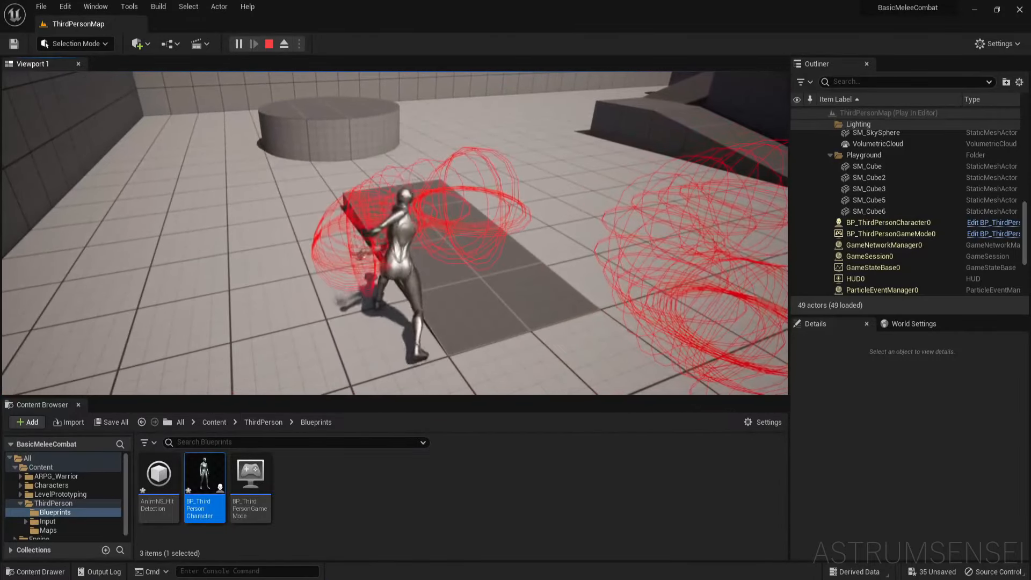
pyautogui.press('w')
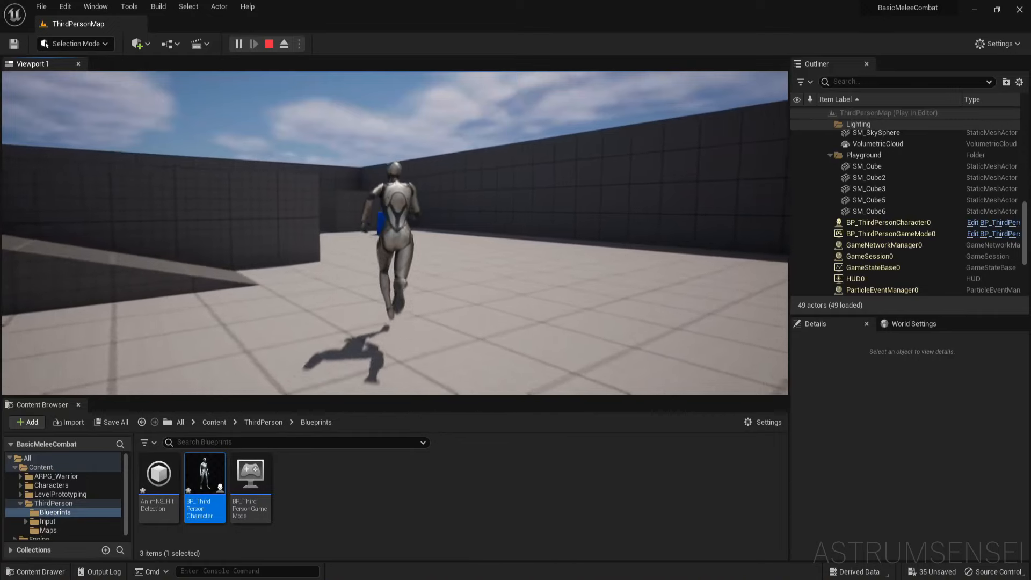
pyautogui.press('Escape')
pyautogui.hotkey('alt', 'Tab')
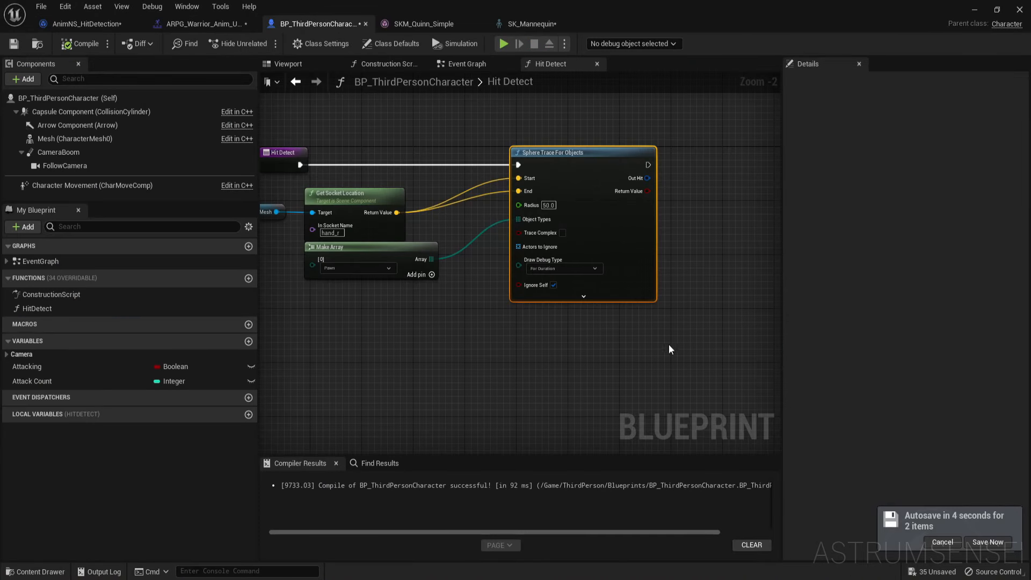
# Step: Add a Break Hit Result node from the sphere trace's Out Hit output and place it beside the trace
pyautogui.moveTo(668, 349); pyautogui.dragTo(608, 337, button='right')
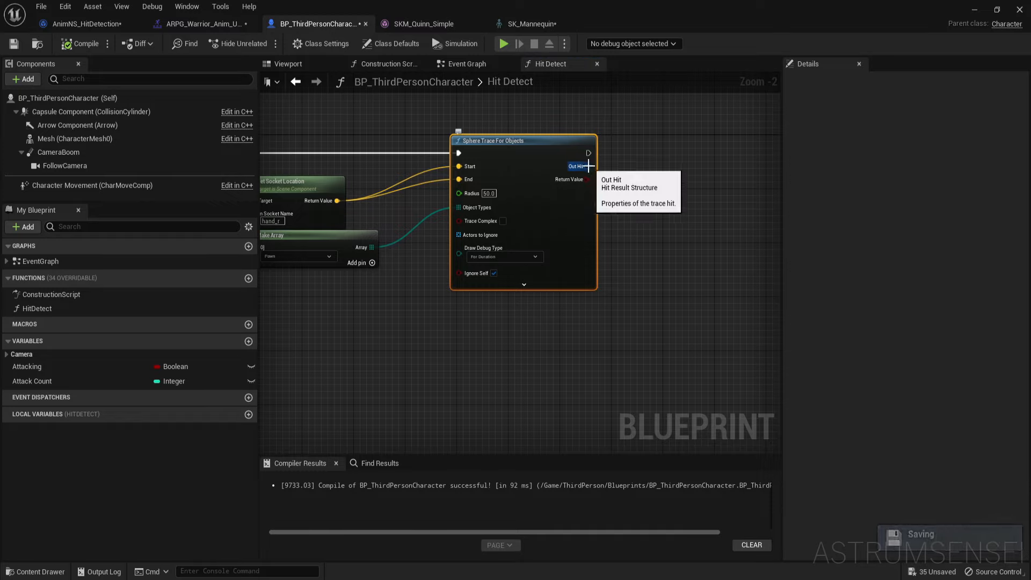
pyautogui.moveTo(591, 167); pyautogui.dragTo(614, 186)
pyautogui.write('brea')
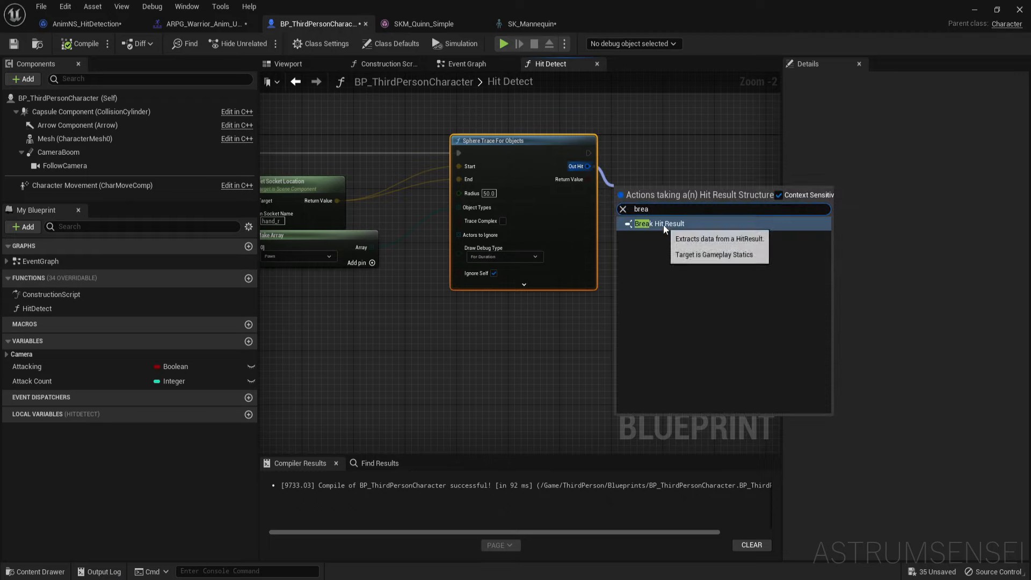
pyautogui.click(662, 224)
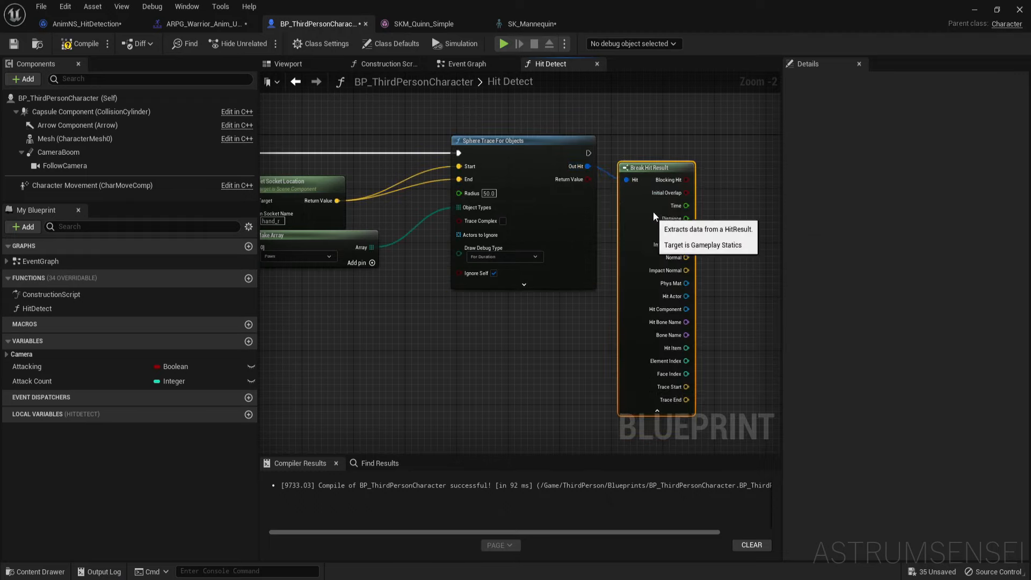
pyautogui.moveTo(656, 211); pyautogui.dragTo(670, 166)
# Step: Cast the Hit Actor output to BP_ThirdPersonCharacter and connect the sphere trace's execution output to the cast
pyautogui.moveTo(691, 330); pyautogui.dragTo(548, 335, button='right')
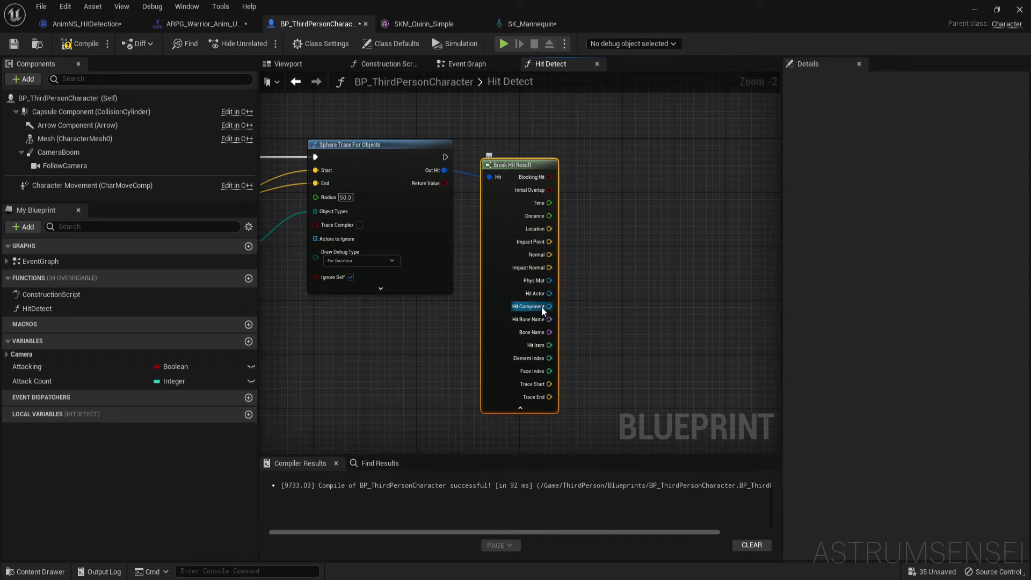
pyautogui.moveTo(548, 293); pyautogui.dragTo(662, 145)
pyautogui.write('cas')
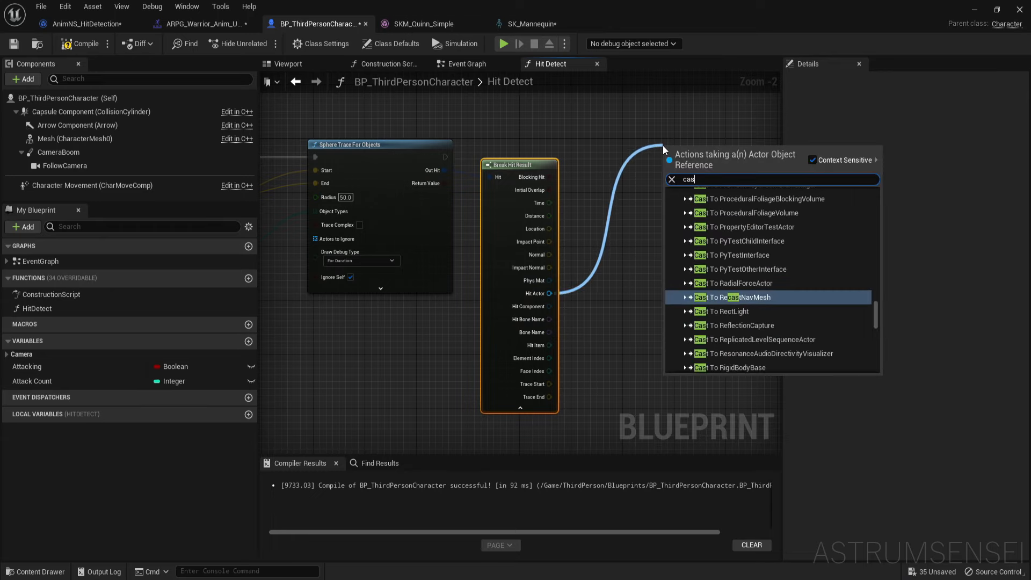
pyautogui.write('t to third')
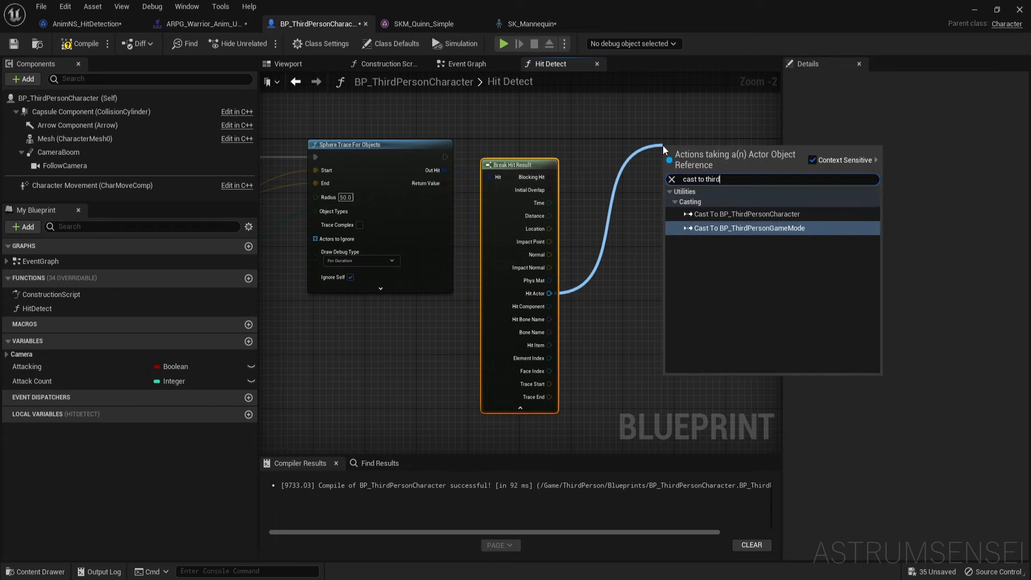
pyautogui.click(717, 213)
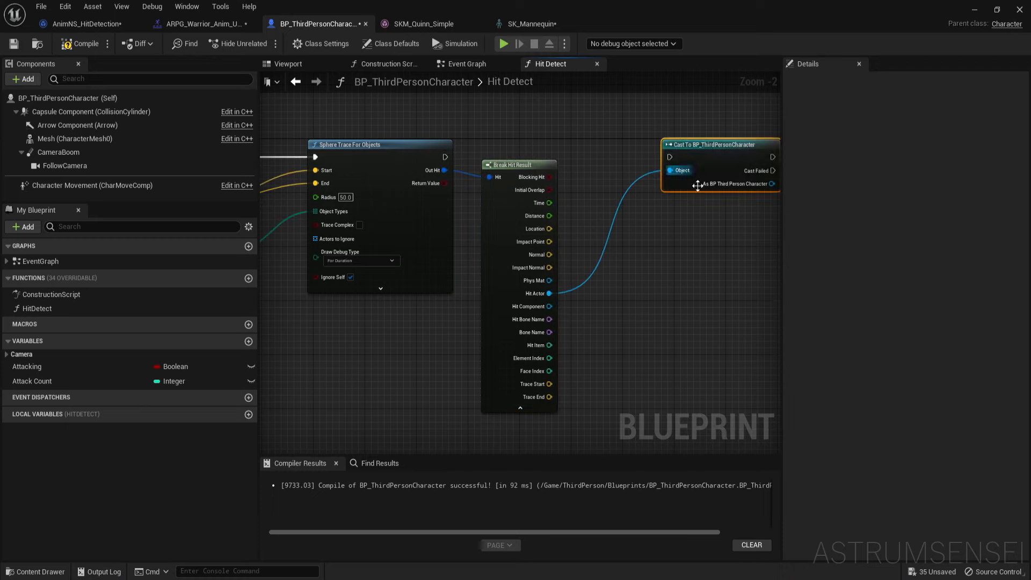
pyautogui.moveTo(679, 156); pyautogui.dragTo(444, 156)
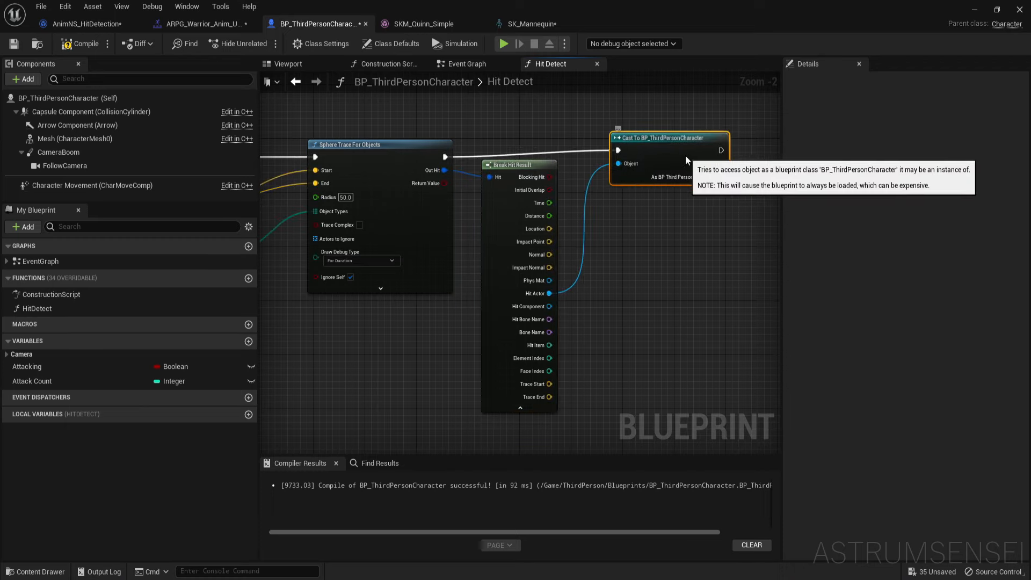
# Step: Align the cast node with the sphere trace, move Break Hit Result below the execution wire and compile the blueprint
pyautogui.moveTo(685, 156); pyautogui.dragTo(691, 164)
pyautogui.moveTo(505, 255); pyautogui.dragTo(498, 282)
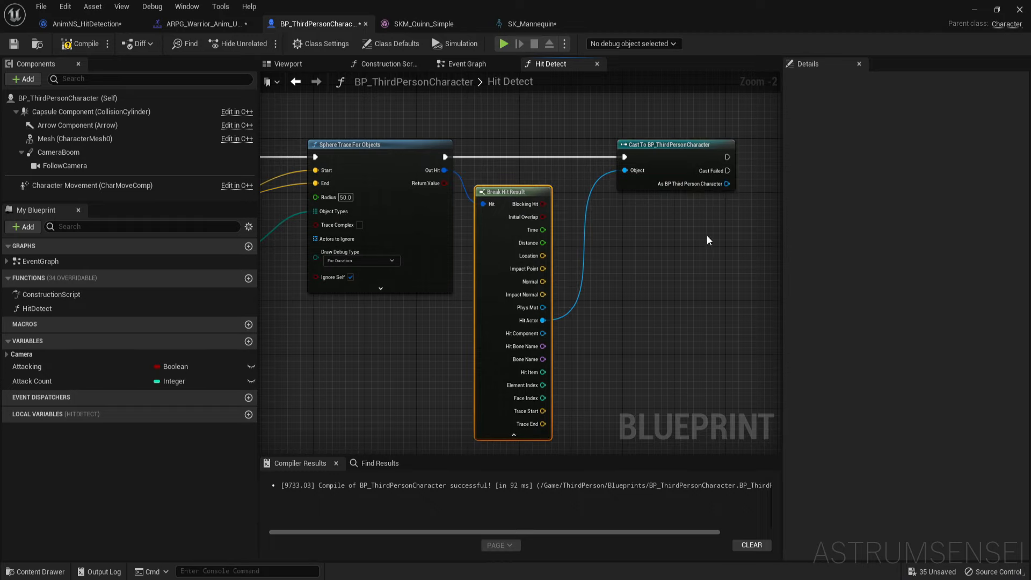
pyautogui.click(73, 45)
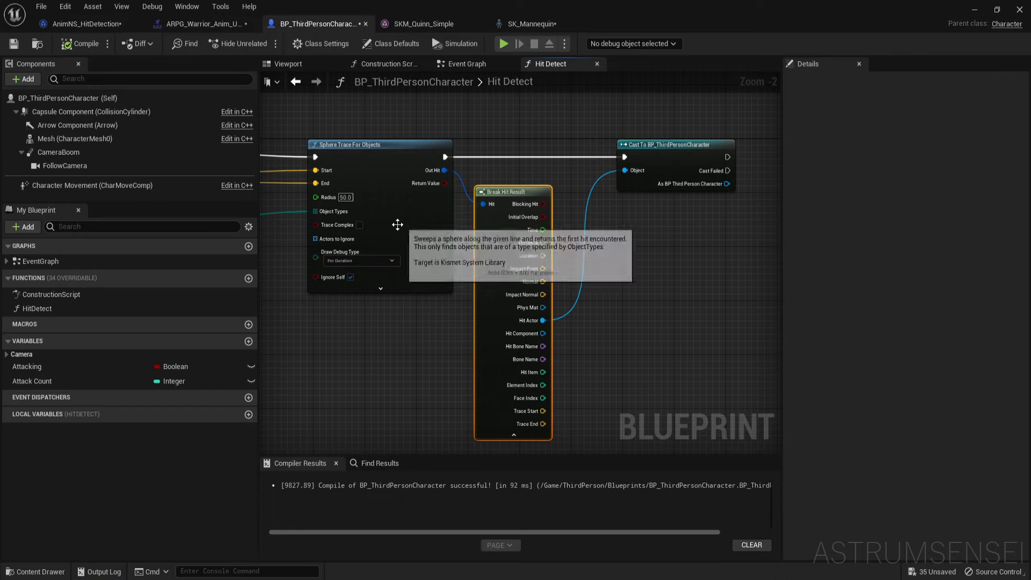
pyautogui.moveTo(617, 304); pyautogui.dragTo(576, 223, button='right')
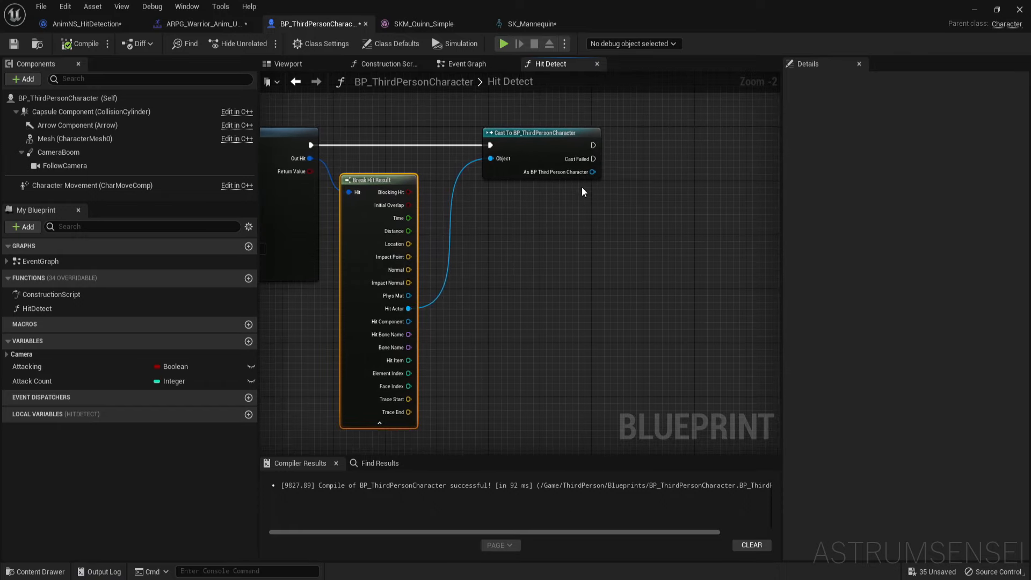
pyautogui.moveTo(607, 244); pyautogui.dragTo(503, 140)
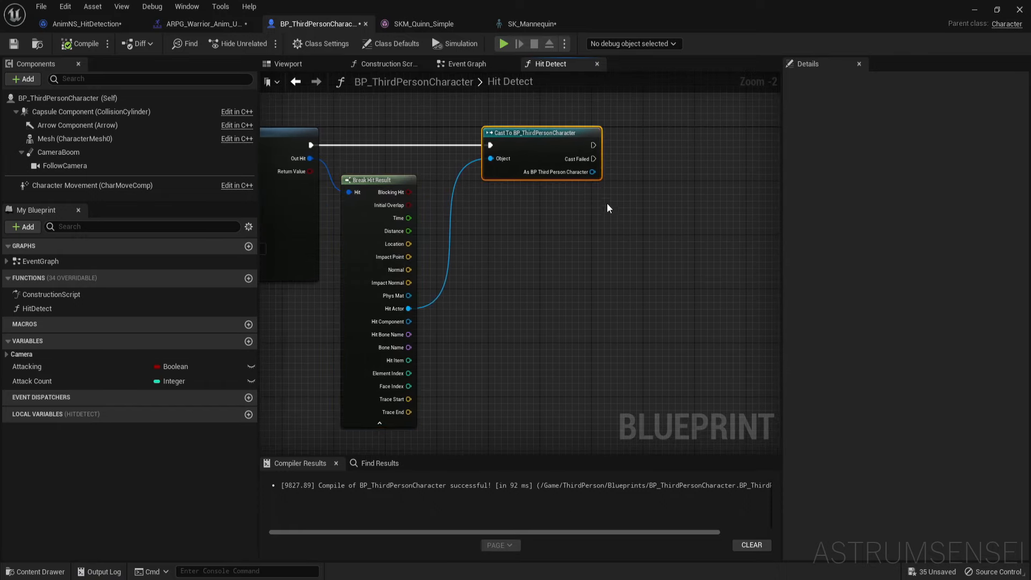
pyautogui.moveTo(608, 205); pyautogui.dragTo(522, 230, button='right')
pyautogui.moveTo(525, 172); pyautogui.dragTo(482, 188)
pyautogui.click(533, 231)
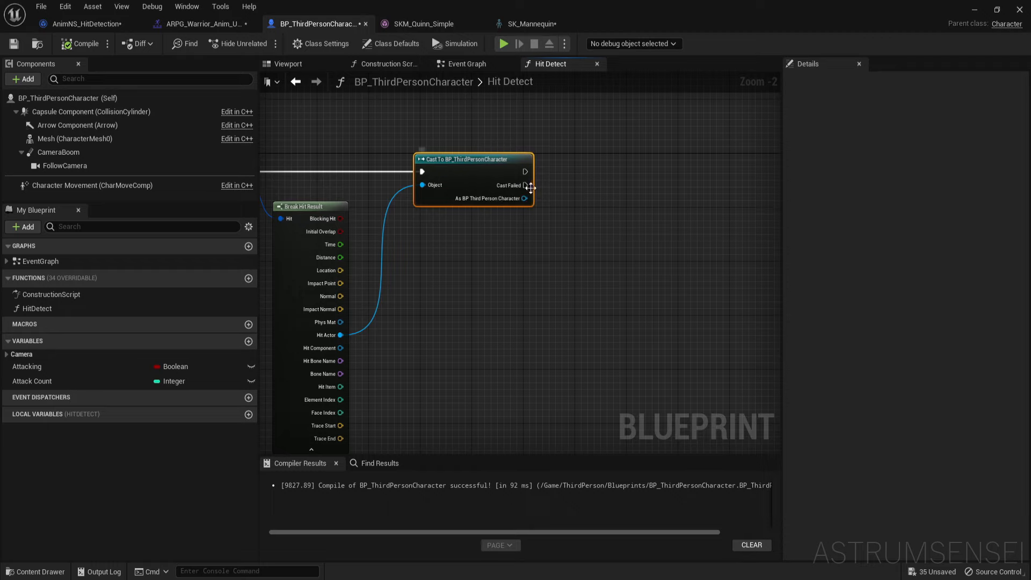
pyautogui.click(480, 207)
pyautogui.click(494, 201)
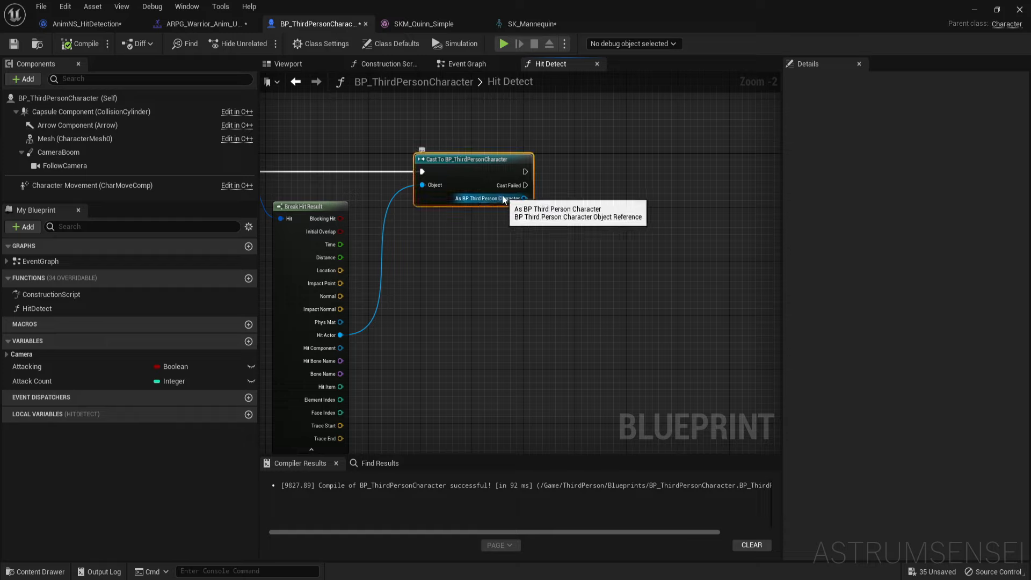
# Step: Add a Destroy Actor node targeting the As BP Third Person Character output and align it with the cast node
pyautogui.moveTo(503, 200); pyautogui.dragTo(606, 188)
pyautogui.write('destroy')
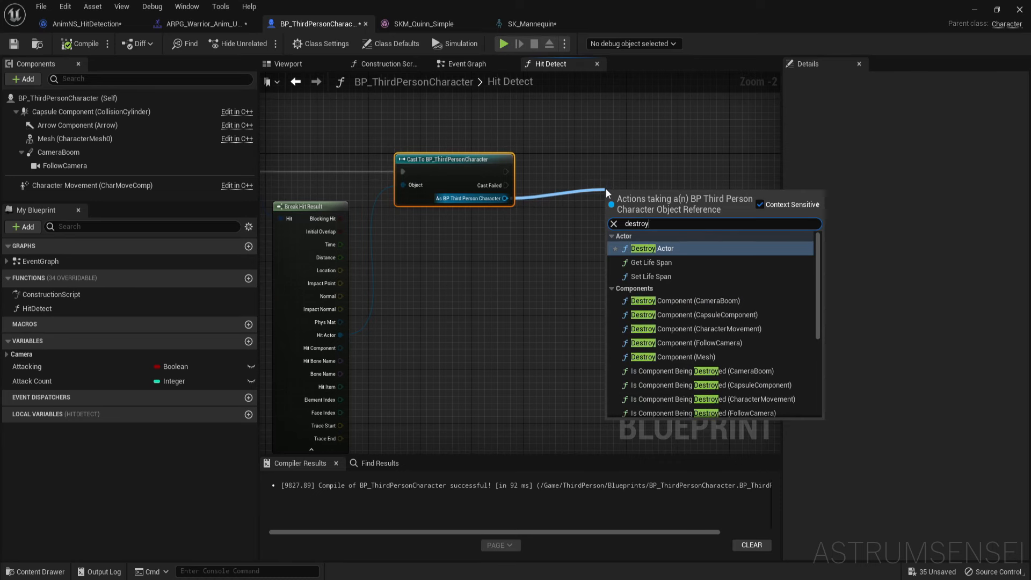
pyautogui.press('Return')
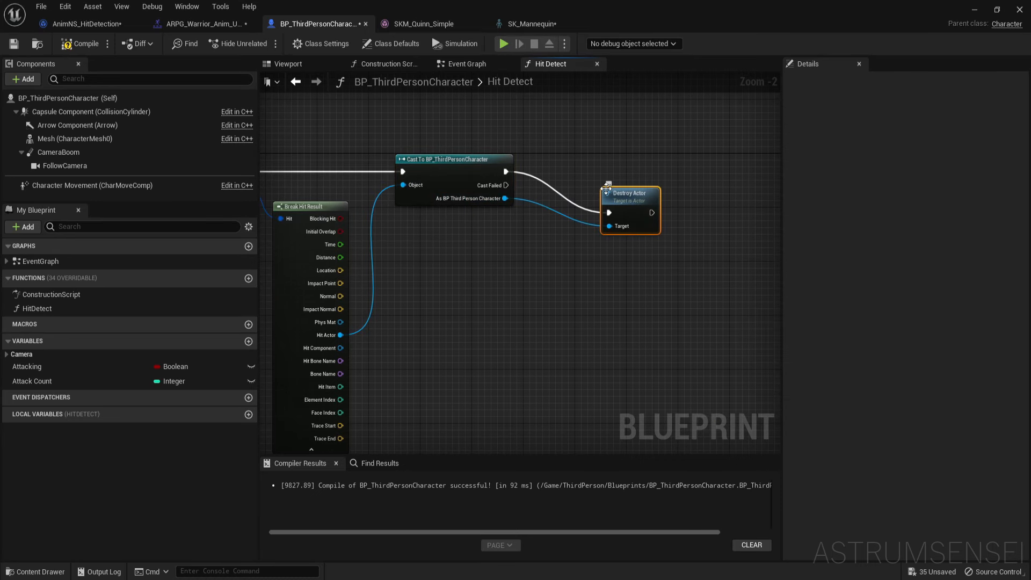
pyautogui.moveTo(576, 192); pyautogui.dragTo(514, 174)
pyautogui.moveTo(610, 183); pyautogui.dragTo(604, 162)
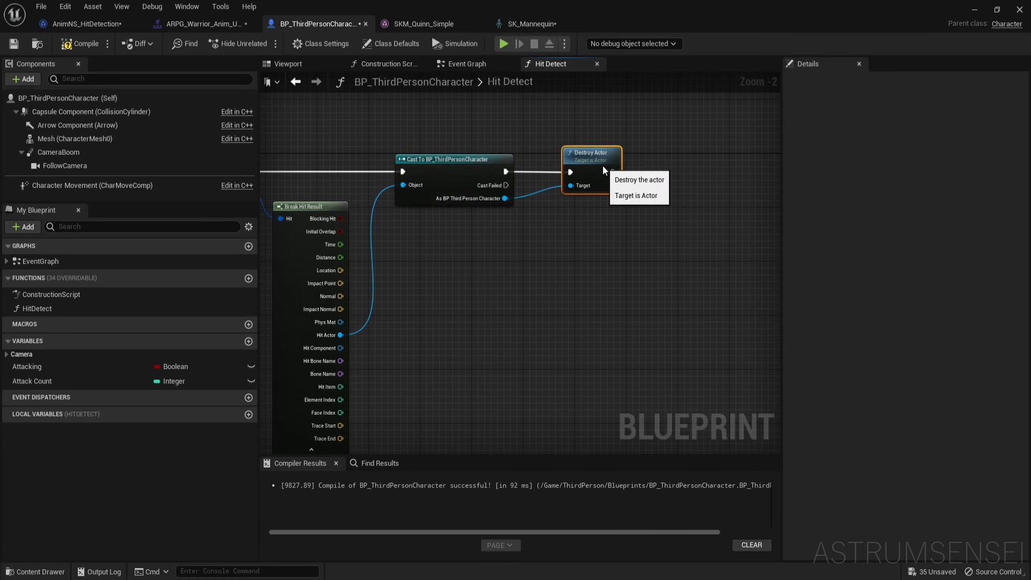
# Step: Compile the blueprint and place a BP_ThirdPersonCharacter instance on the floor of the level
pyautogui.click(91, 45)
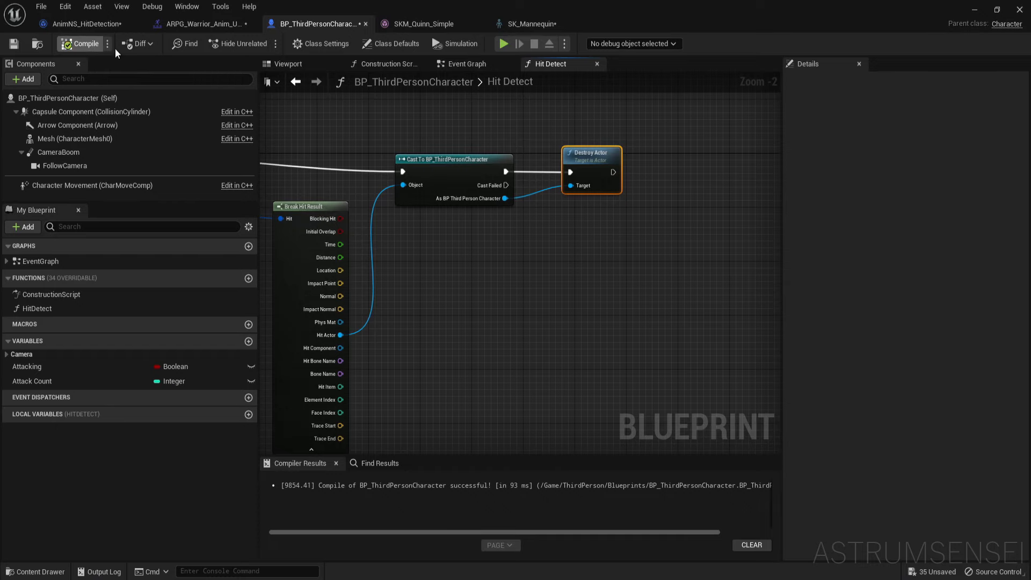
pyautogui.click(974, 12)
pyautogui.moveTo(204, 481); pyautogui.dragTo(179, 325)
# Step: Play the level, attack the placed character to test the hit detection, and stop playing
pyautogui.click(239, 44)
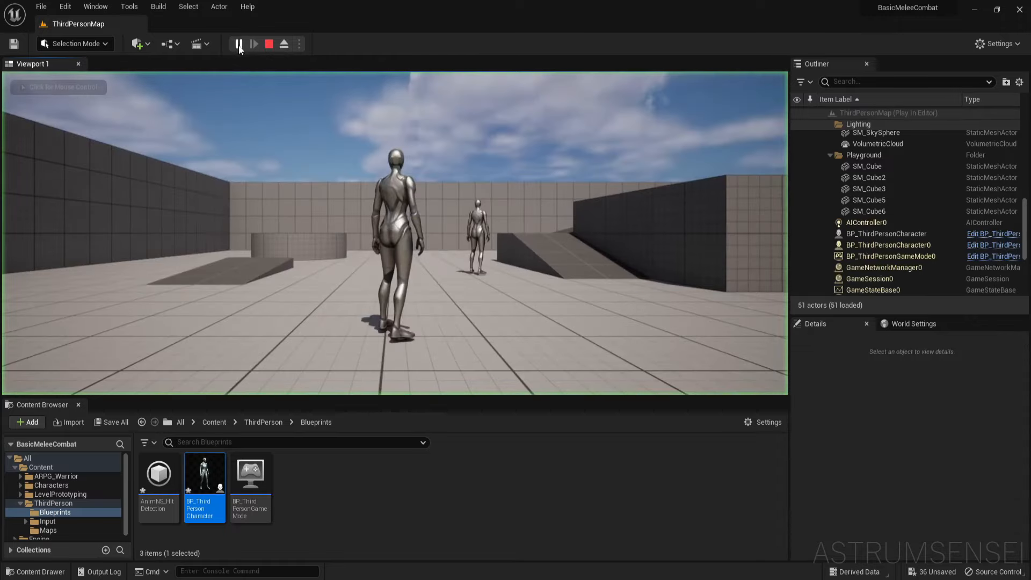
pyautogui.press('w')
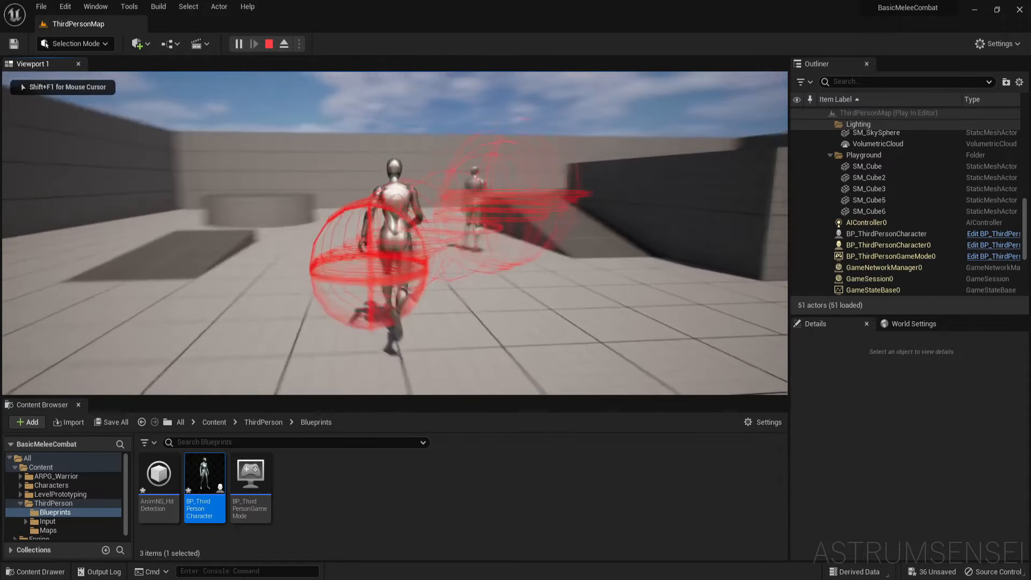
pyautogui.click(394, 233)
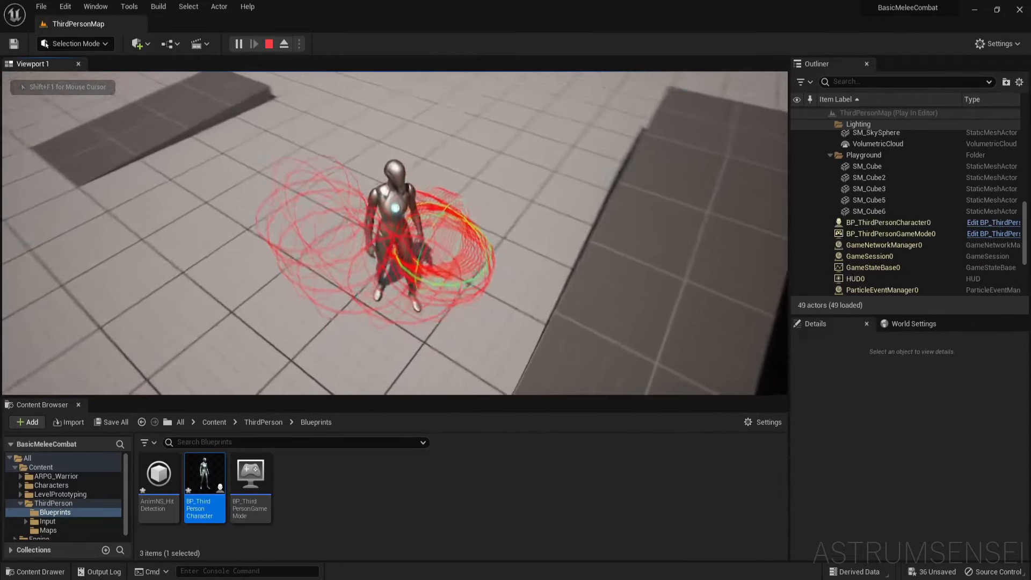
pyautogui.press('w')
pyautogui.press('space')
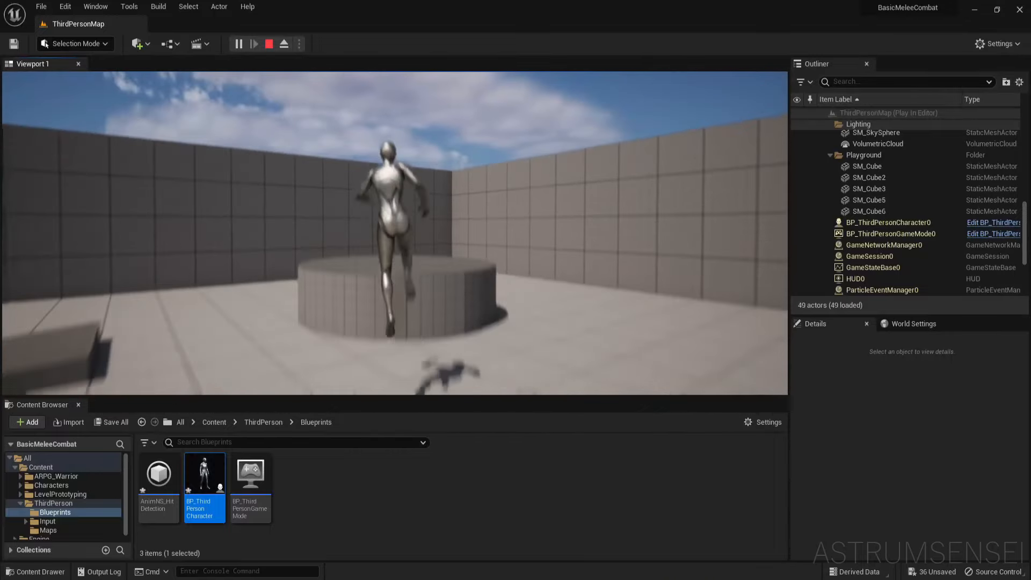
pyautogui.press('space')
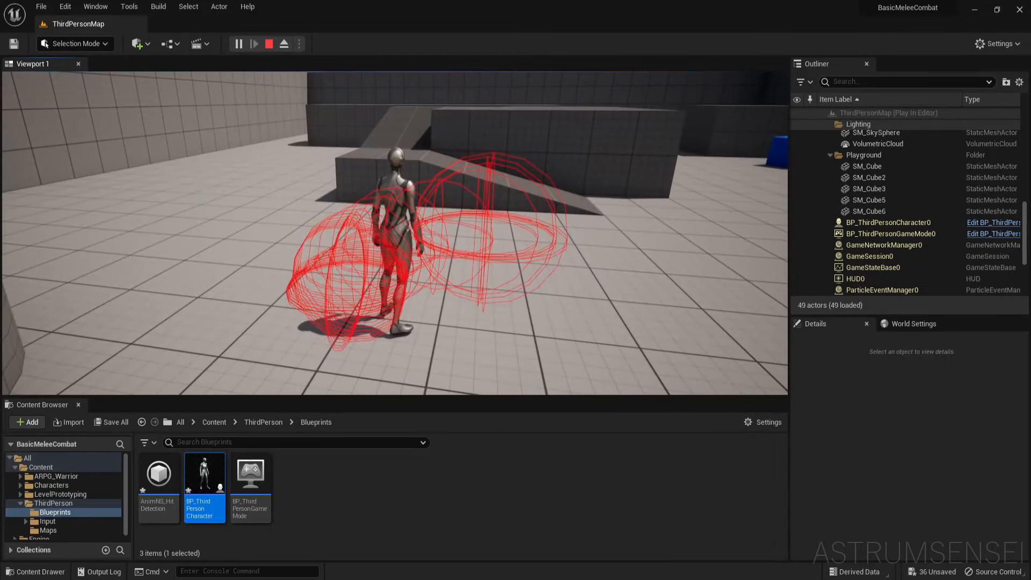
pyautogui.press('Escape')
# Step: Open the ARPG_Warrior_Anim_UE_Attack_Combo1_Montage from the ARPG_Warrior folder
pyautogui.click(85, 475)
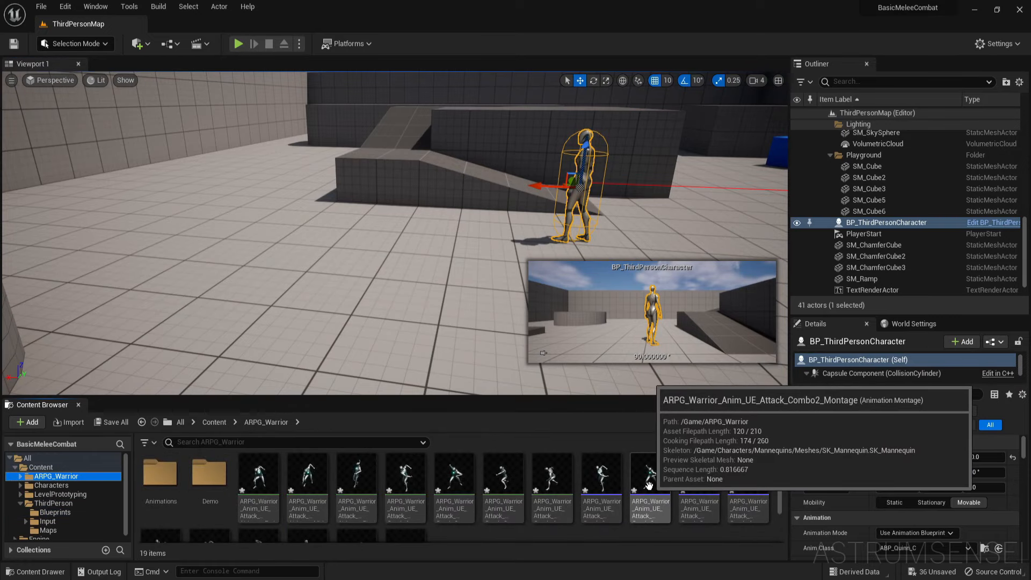
pyautogui.doubleClick(600, 477)
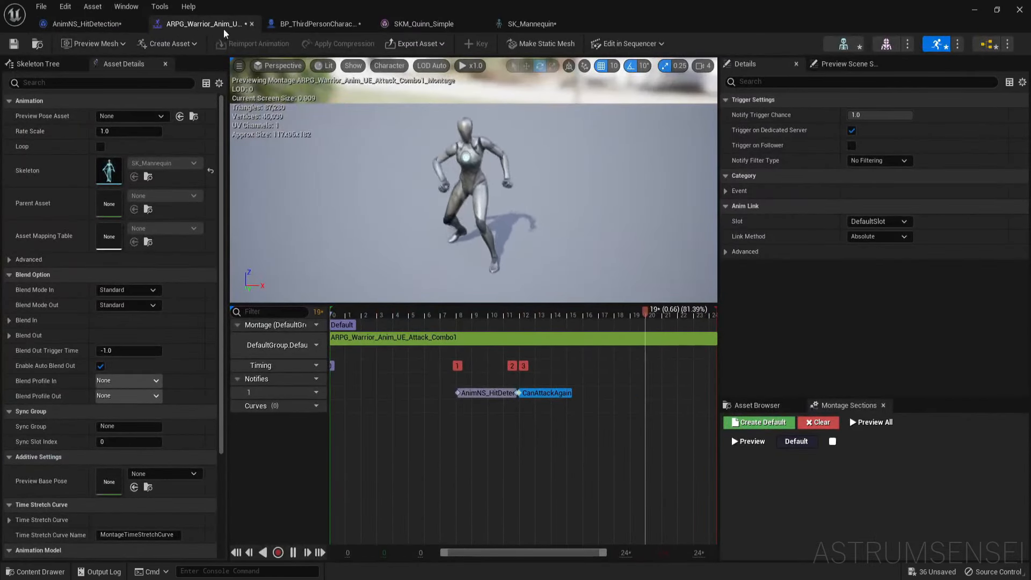
# Step: Close the SKM_Quinn_Simple mesh editor in the asset editor window
pyautogui.moveTo(322, 8); pyautogui.dragTo(291, 105)
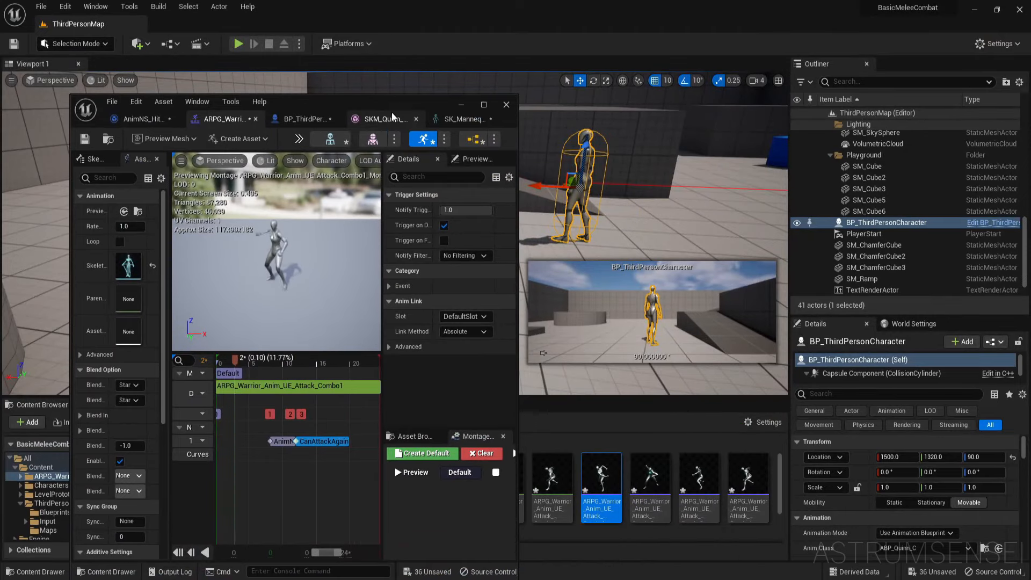
pyautogui.moveTo(382, 119); pyautogui.dragTo(433, 109)
pyautogui.click(745, 120)
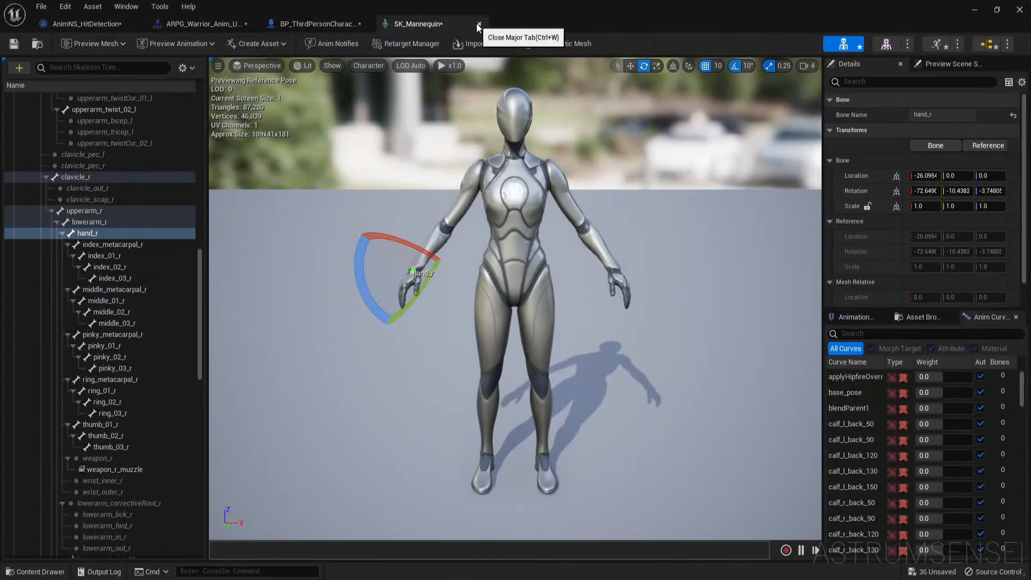
# Step: Close the SK_Mannequin, BP_ThirdPersonCharacter and AnimNS_HitDetection editors, keeping only the Attack_Combo1 montage open
pyautogui.click(478, 24)
pyautogui.click(367, 24)
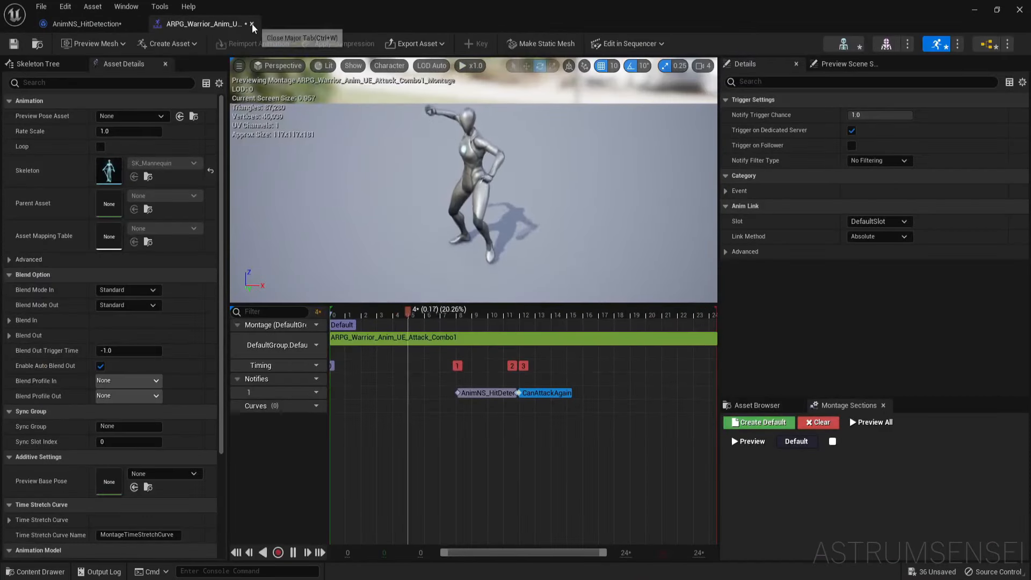
pyautogui.click(112, 24)
pyautogui.click(137, 23)
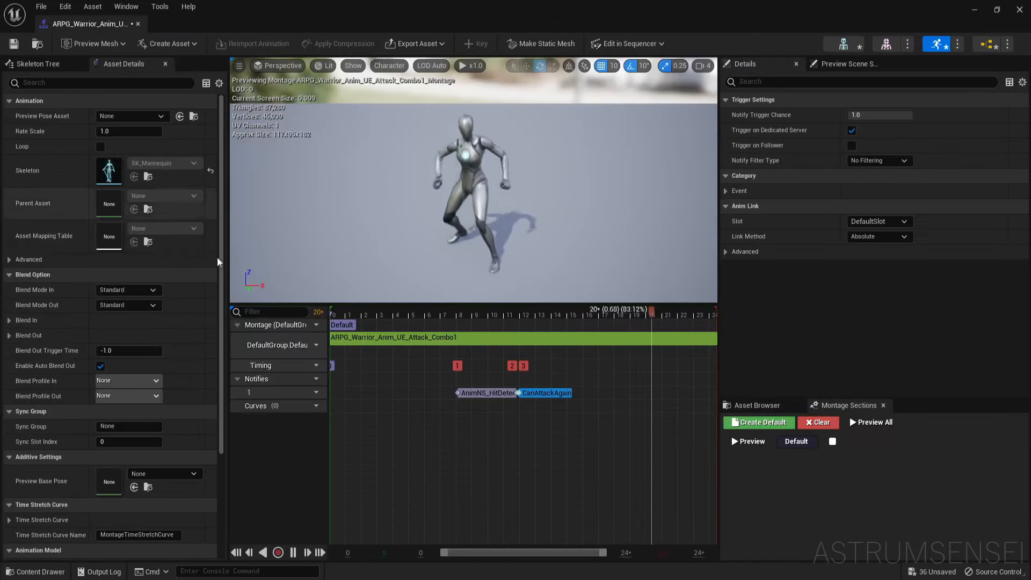
# Step: Copy the AnimNS_HitDetection notify from the Combo1 montage and open ARPG_Warrior_Anim_UE_Attack_Combo2_Montage
pyautogui.rightClick(478, 394)
pyautogui.click(497, 498)
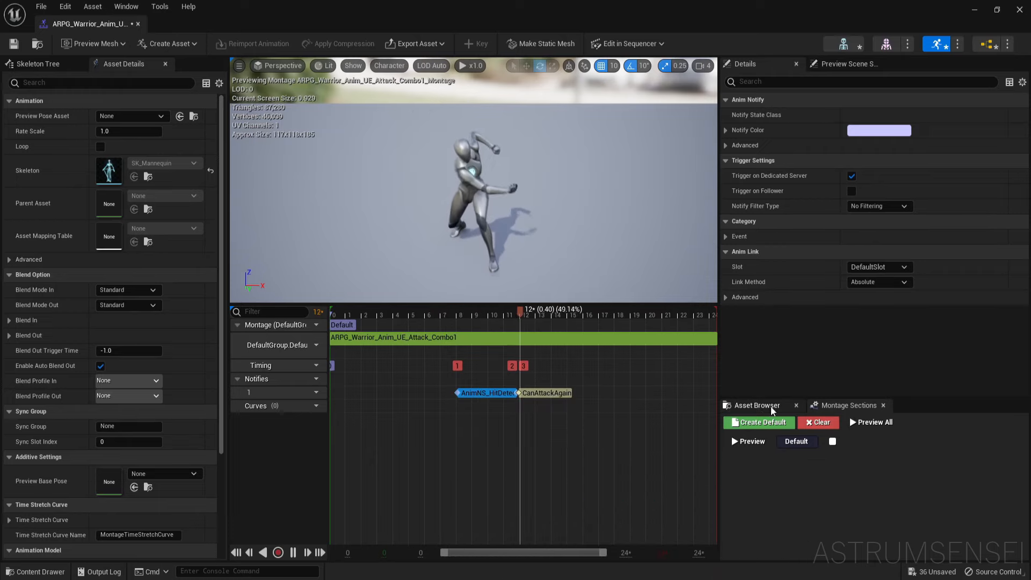
pyautogui.click(765, 405)
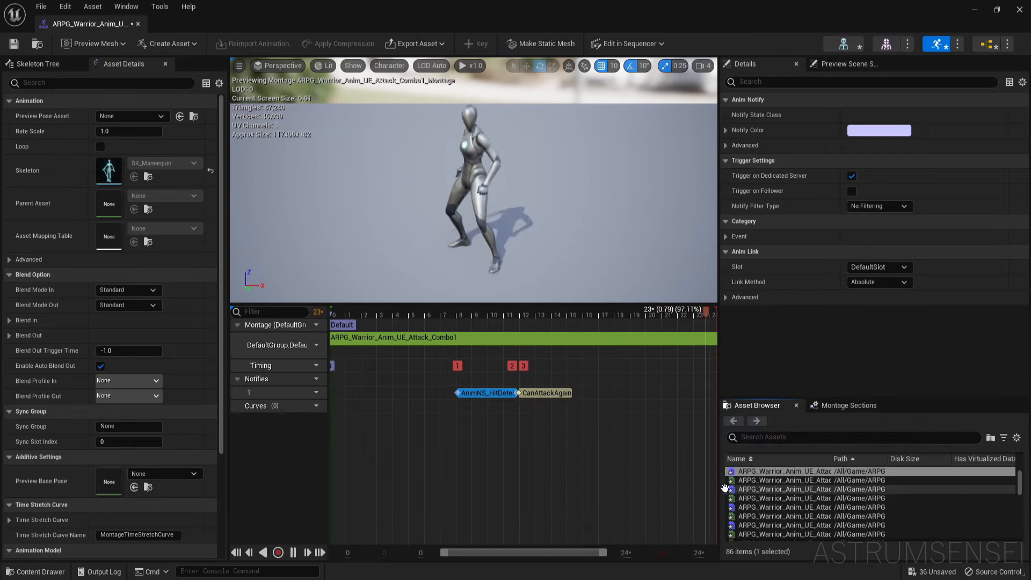
pyautogui.doubleClick(784, 489)
# Step: Paste the AnimNS_HitDetection notify into notify track 1 of the Combo2 montage at about 0.31 seconds, frame 9
pyautogui.moveTo(459, 310); pyautogui.dragTo(472, 311)
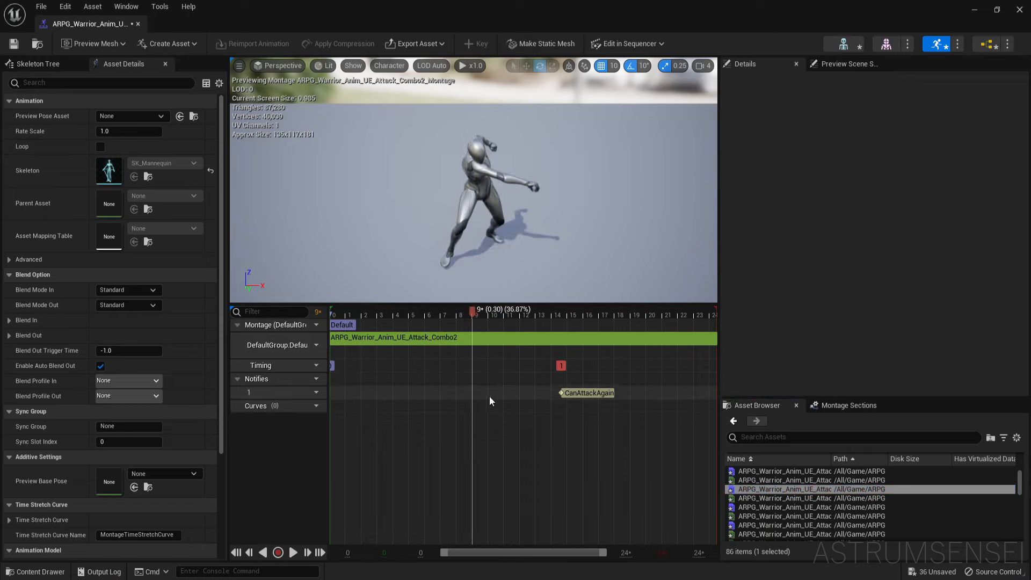
pyautogui.moveTo(474, 312)
pyautogui.mouseDown()
pyautogui.moveTo(397, 315)
pyautogui.moveTo(476, 321)
pyautogui.mouseUp()
pyautogui.rightClick(475, 394)
pyautogui.click(503, 469)
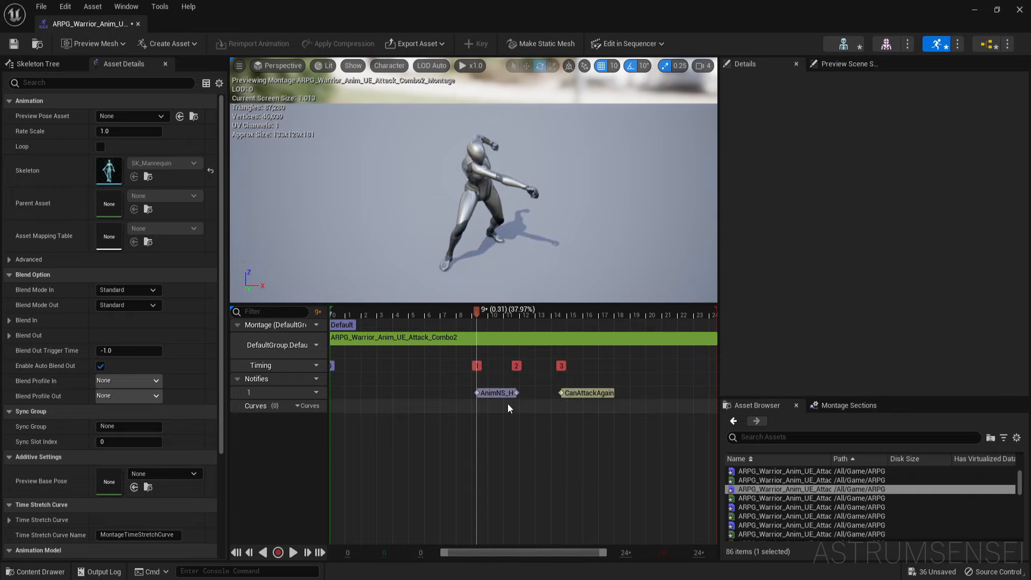
# Step: Extend the AnimNS_HitDetection notify to about 0.46 seconds and move the CanAttackAgain notify to start right after it
pyautogui.moveTo(519, 393); pyautogui.dragTo(542, 393)
pyautogui.moveTo(476, 312); pyautogui.dragTo(550, 310)
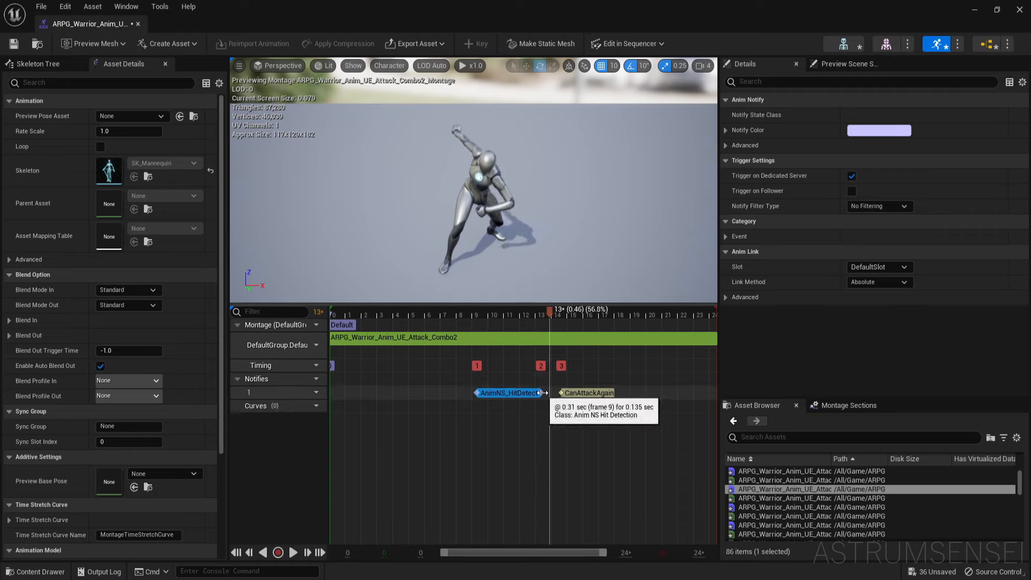
pyautogui.moveTo(542, 392); pyautogui.dragTo(559, 393)
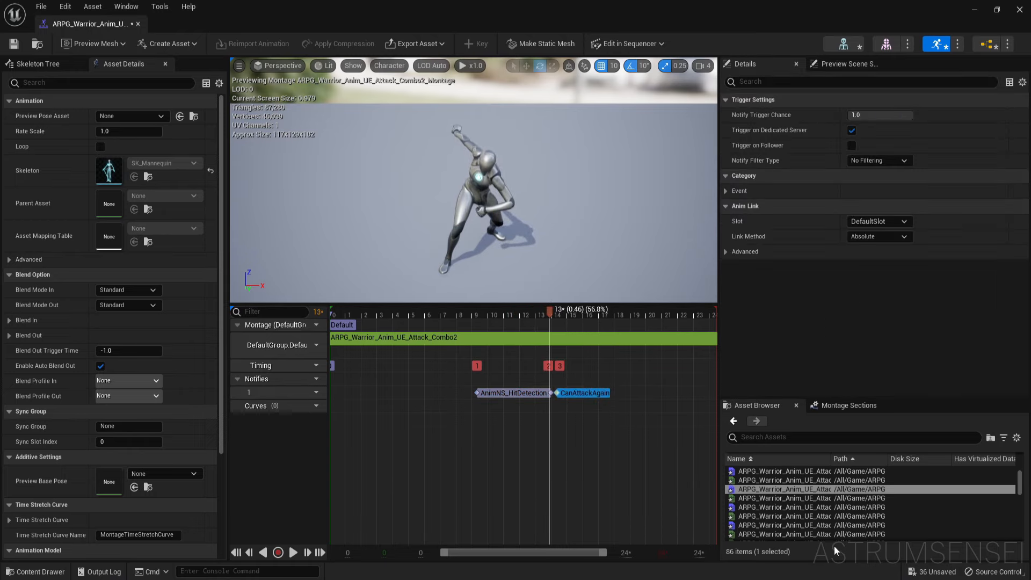
# Step: Scrub the Combo2 attack past the end of its hit window and open ARPG_Warrior_Anim_UE_Attack_Combo3_Montage
pyautogui.moveTo(548, 313); pyautogui.dragTo(554, 373)
pyautogui.click(583, 456)
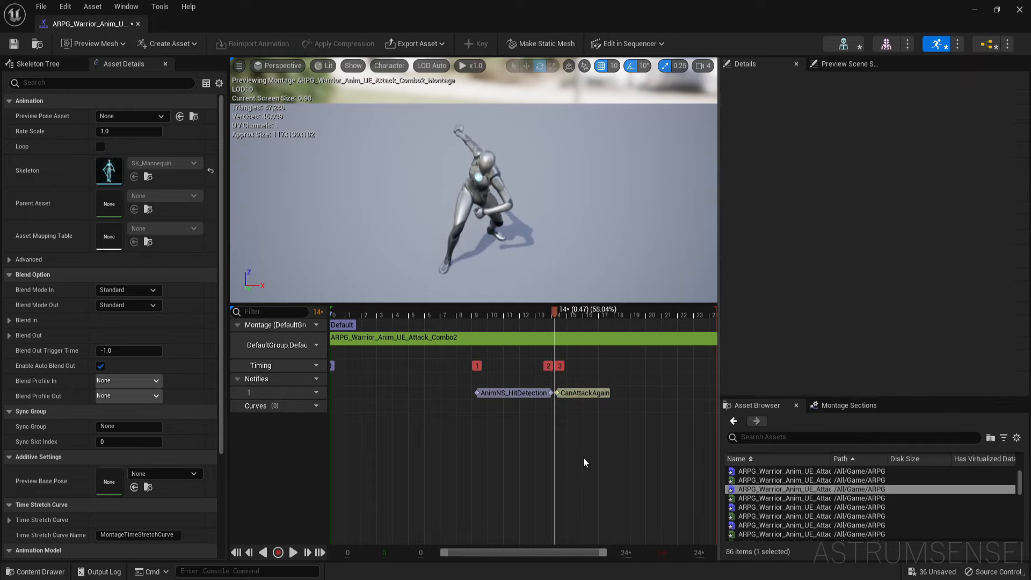
pyautogui.moveTo(552, 313); pyautogui.dragTo(594, 314)
pyautogui.doubleClick(755, 506)
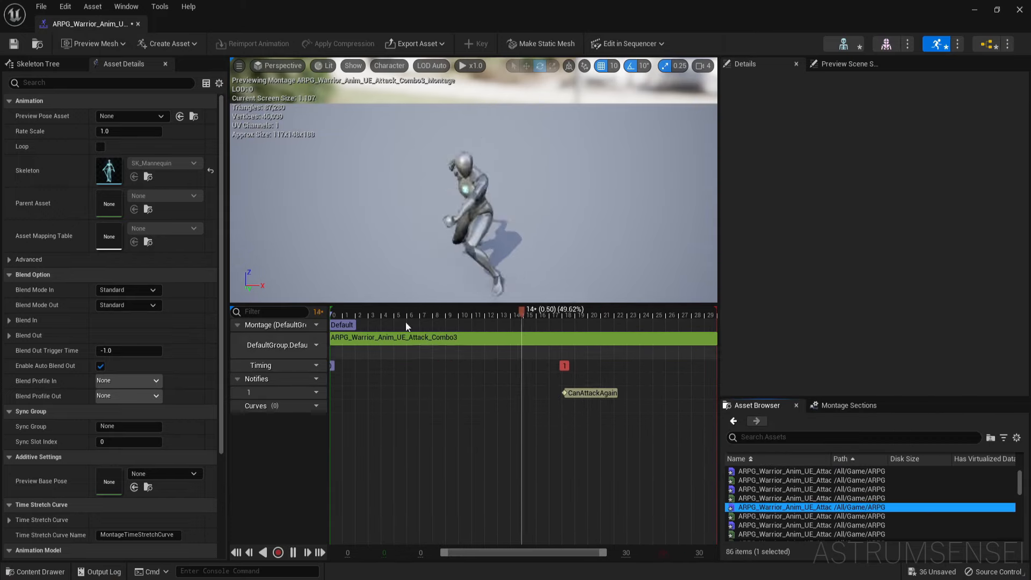
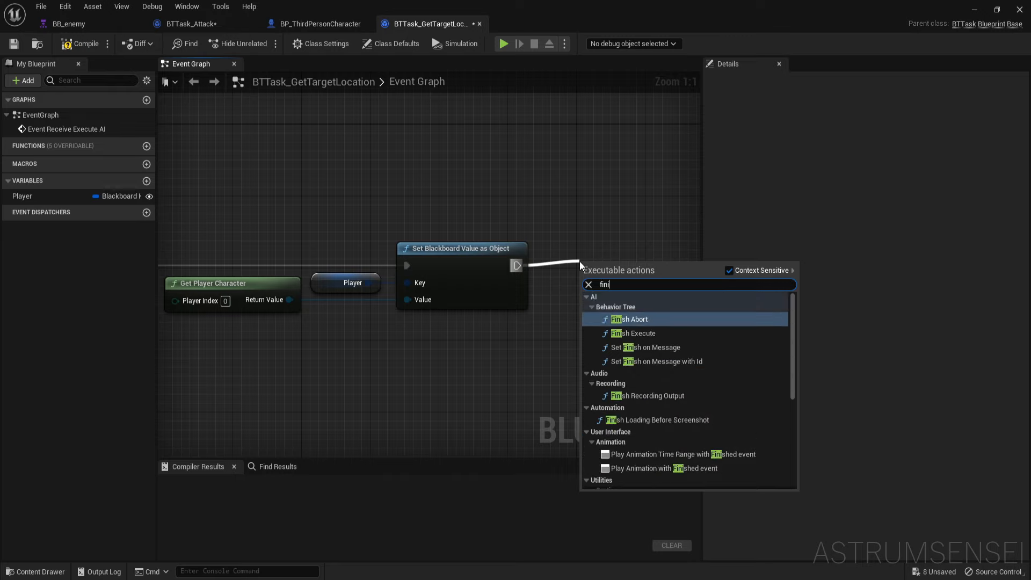
# Step: Add a Finish Execute node with Success enabled after Set Blackboard Value as Object and compile BTTask_GetTargetLocation
pyautogui.click(675, 333)
pyautogui.moveTo(652, 316); pyautogui.dragTo(646, 287)
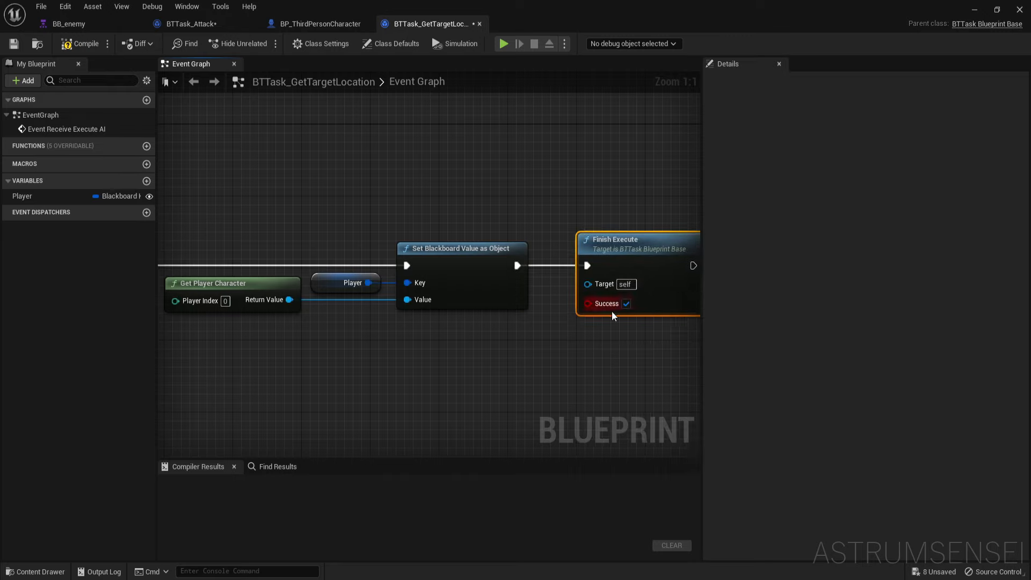
pyautogui.click(80, 47)
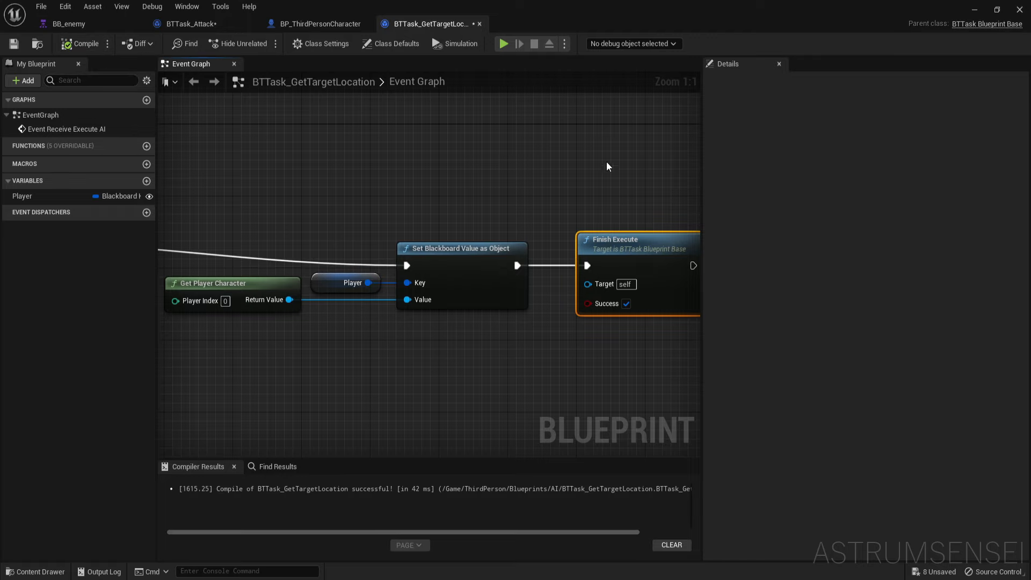
# Step: Open the BT_Enemy behavior tree and set the Move To task's Blackboard Key to Player
pyautogui.click(87, 24)
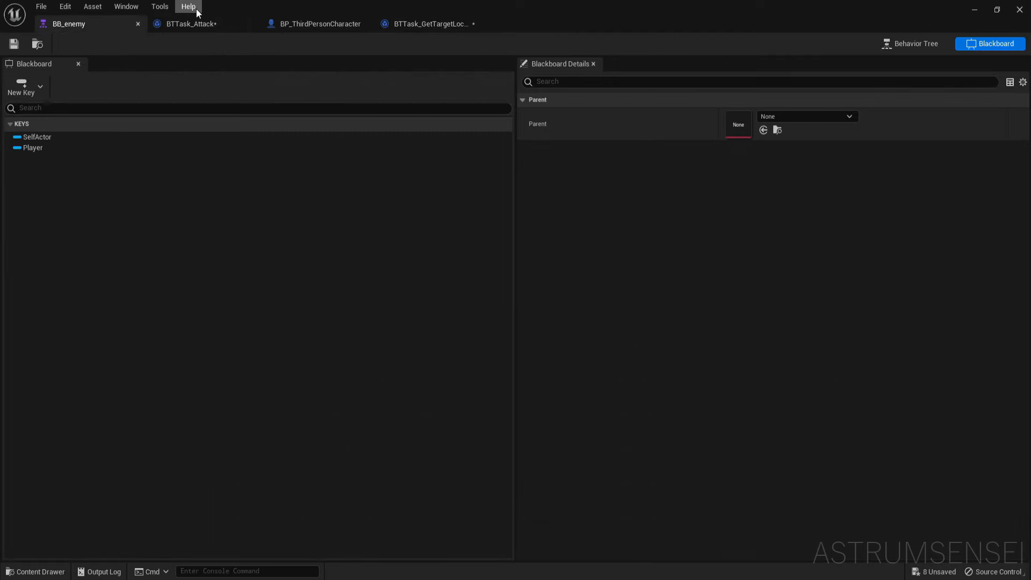
pyautogui.click(913, 44)
pyautogui.click(422, 420)
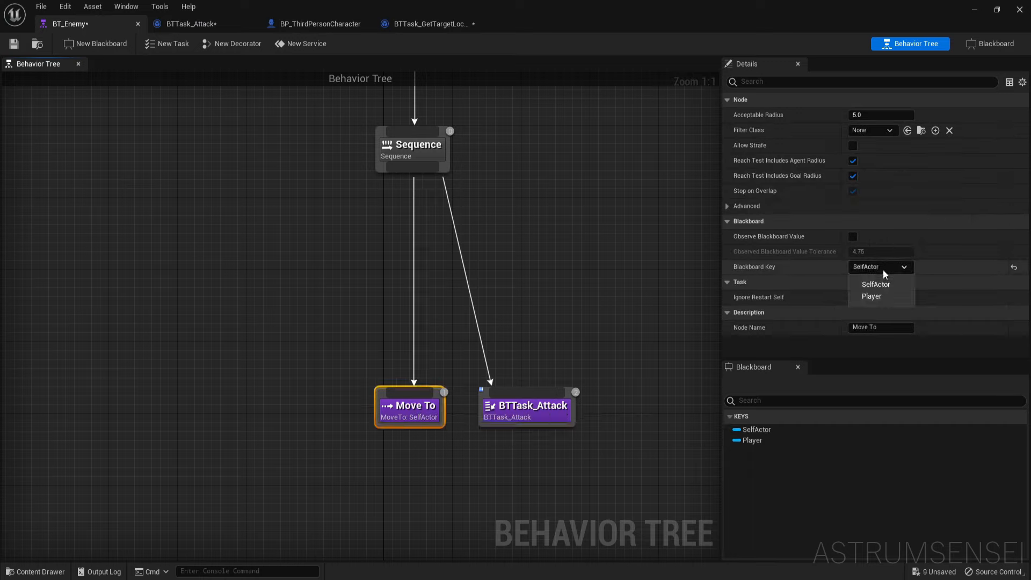
pyautogui.click(874, 298)
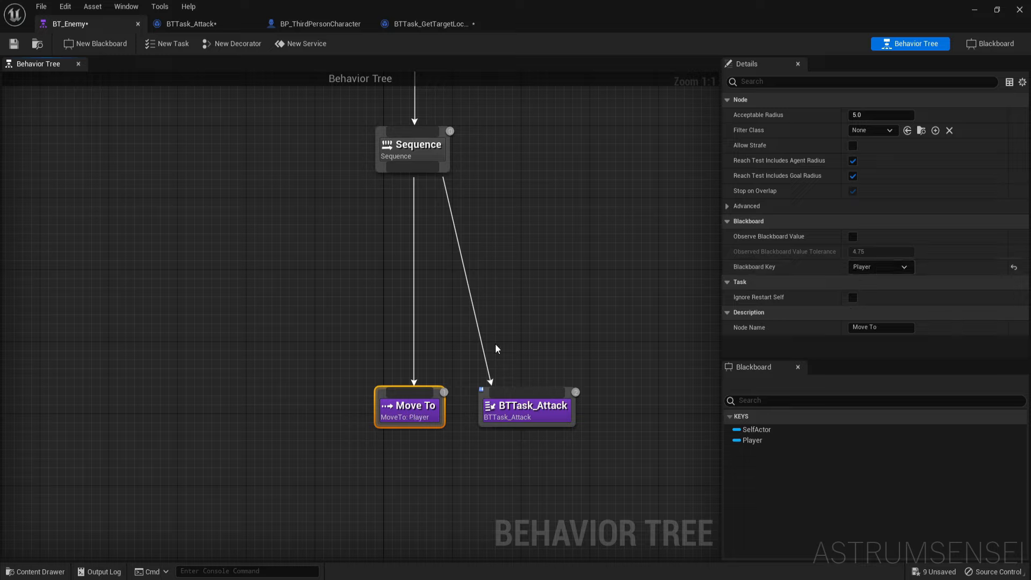
# Step: Add the BTTask_GetTargetLocation task under the Sequence, placed before Move To in the execution order
pyautogui.moveTo(413, 172); pyautogui.dragTo(288, 391)
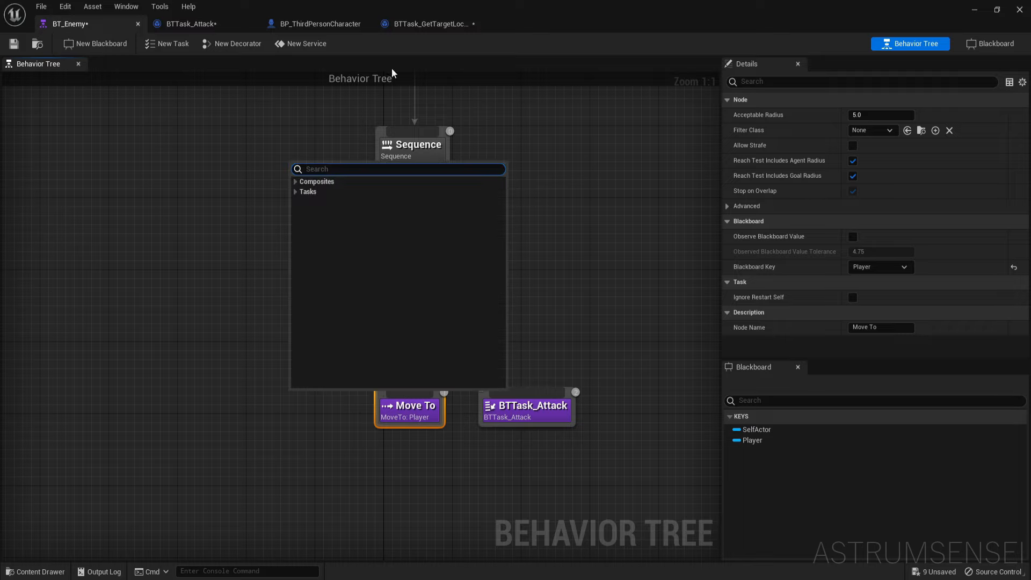
pyautogui.write('get')
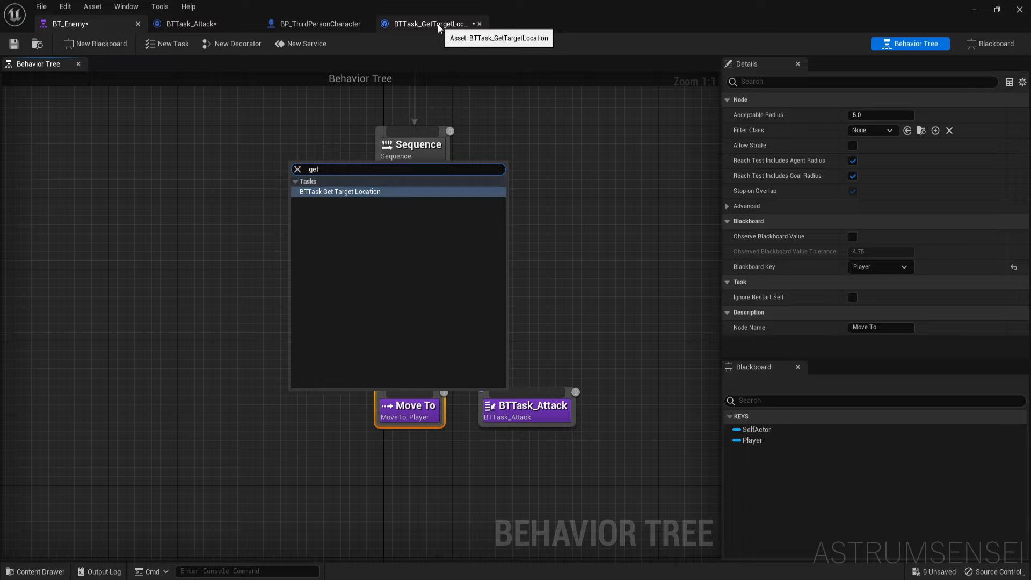
pyautogui.write(' t')
pyautogui.press('Return')
pyautogui.moveTo(408, 407); pyautogui.dragTo(326, 407)
pyautogui.scroll(-2, 264, 321)
pyautogui.moveTo(232, 367); pyautogui.dragTo(258, 422, button='right')
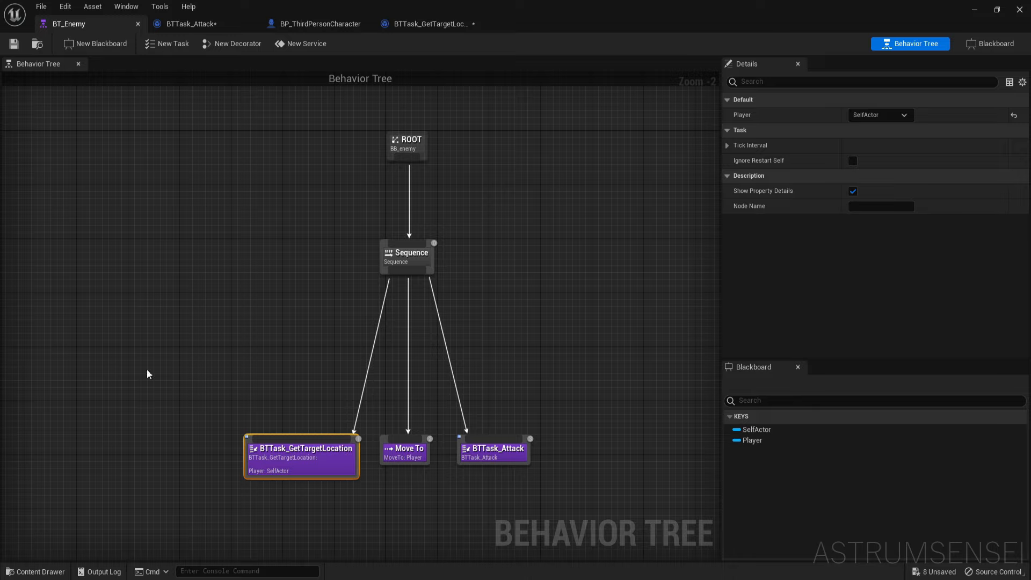
# Step: Create a blueprint class named BP_EnemyAI in the AI folder with DetourCrowdAIController as its parent, and open it
pyautogui.click(1019, 10)
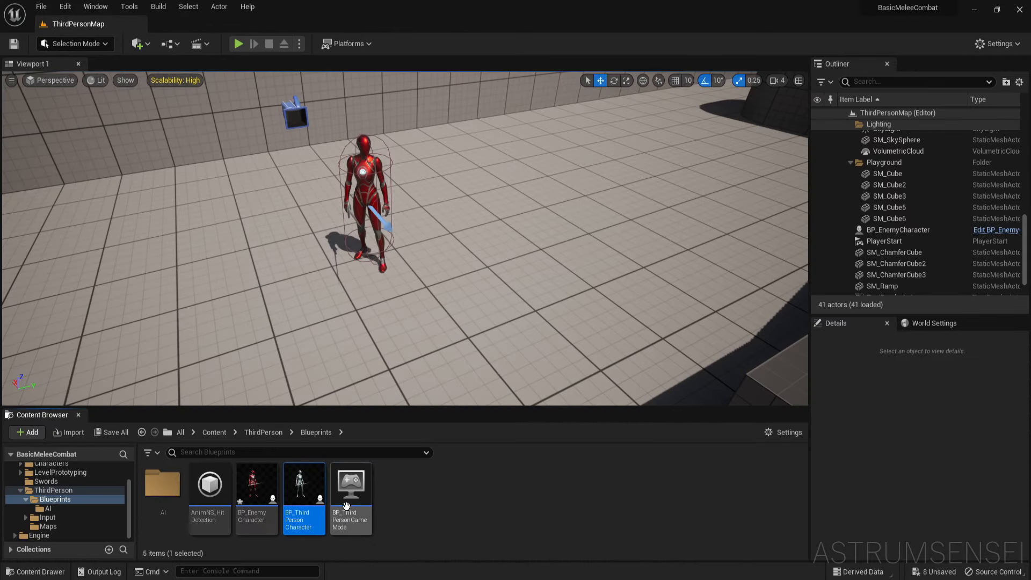
pyautogui.rightClick(378, 514)
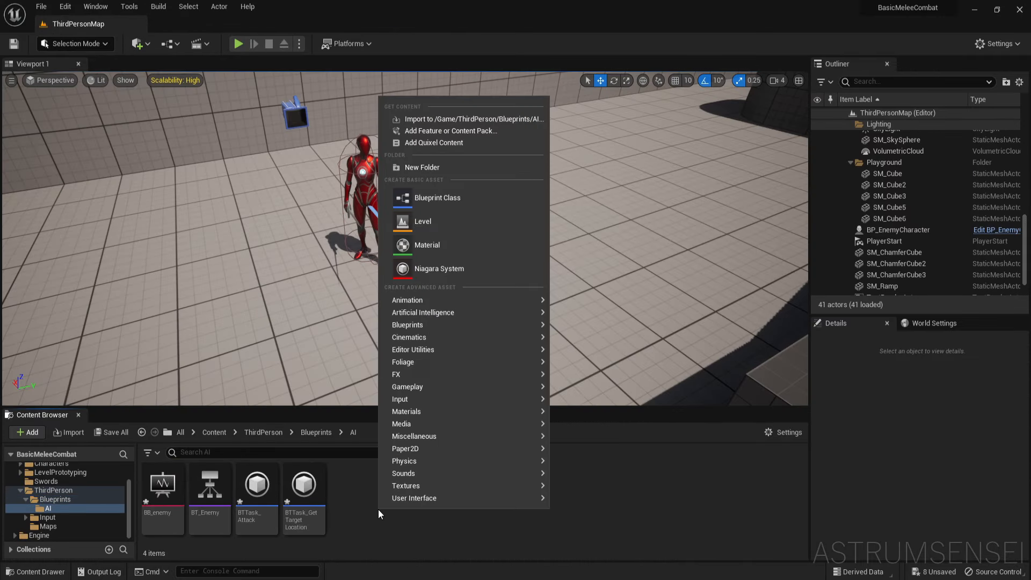
pyautogui.click(451, 208)
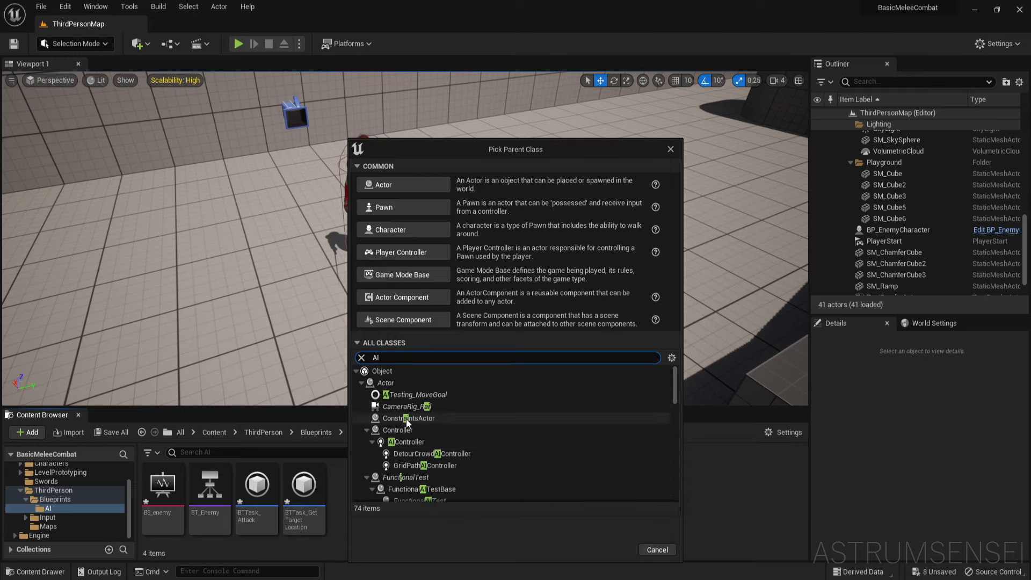
pyautogui.click(423, 456)
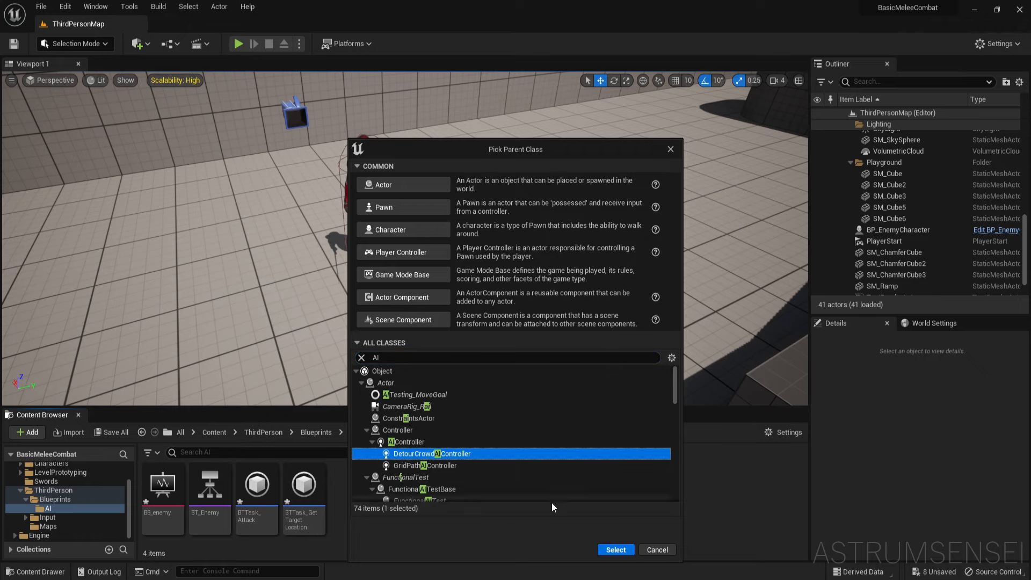
pyautogui.click(616, 549)
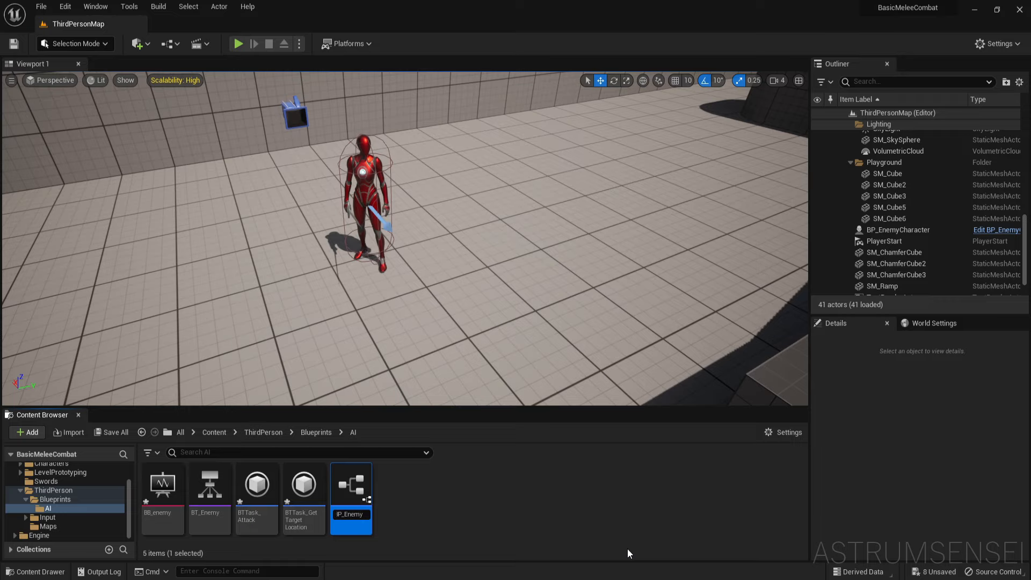
pyautogui.press('Return')
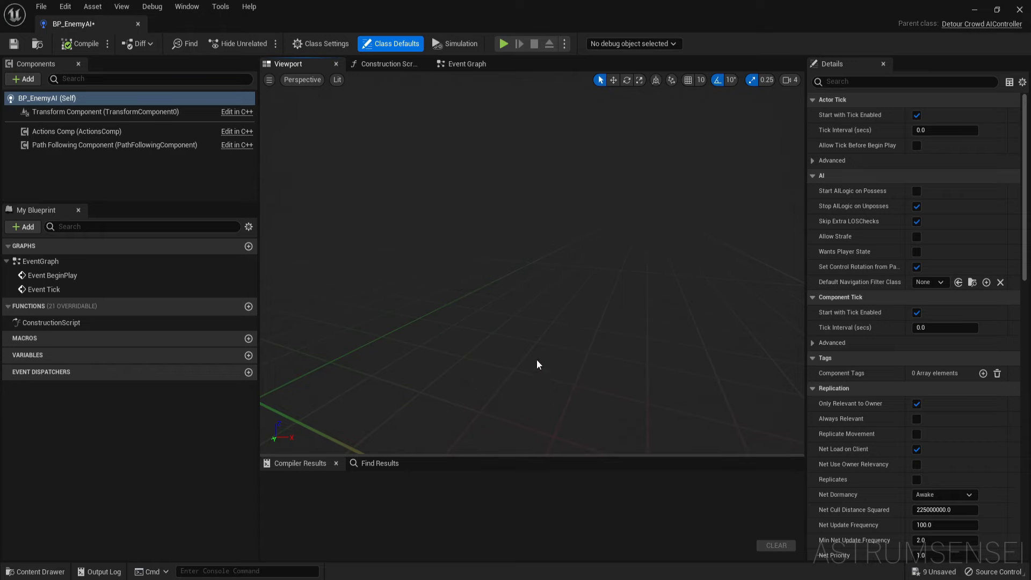
# Step: Delete the Event Tick node from the BP_EnemyAI event graph
pyautogui.click(470, 65)
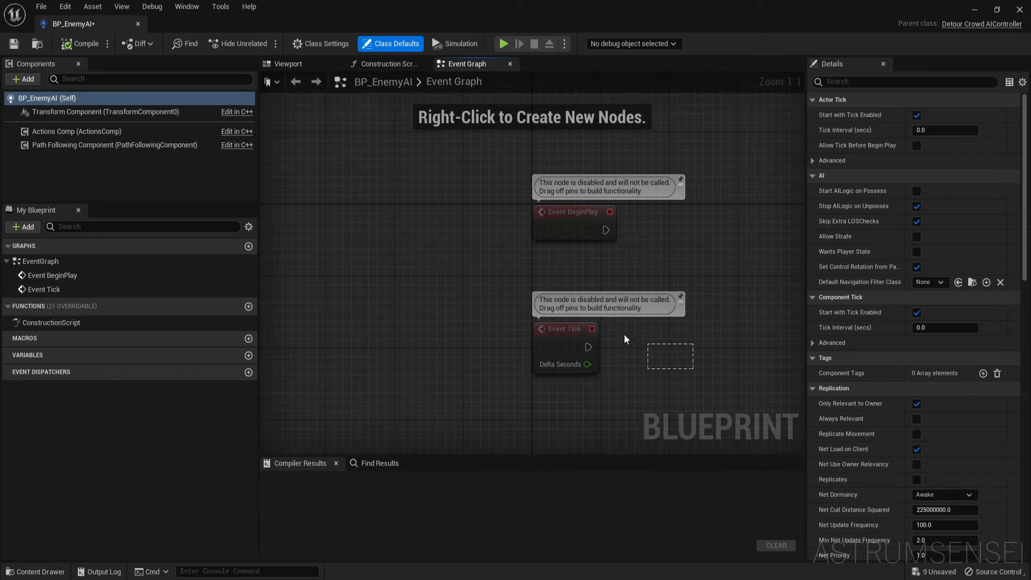
pyautogui.moveTo(624, 338); pyautogui.dragTo(591, 269)
pyautogui.press('Delete')
# Step: Connect a Run Behavior Tree node to Event BeginPlay and set its BTAsset to BT_Enemy
pyautogui.moveTo(676, 239); pyautogui.dragTo(676, 239)
pyautogui.write('run behavior')
pyautogui.press('Return')
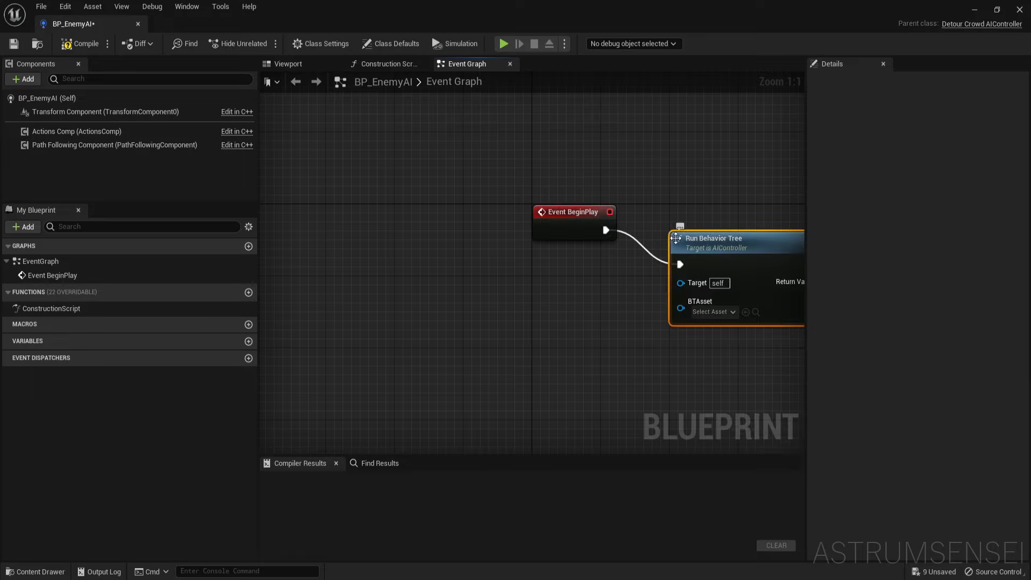
pyautogui.click(720, 313)
pyautogui.click(719, 370)
# Step: Straighten the connection between Event BeginPlay and Run Behavior Tree, and compile, save and close BP_EnemyAI
pyautogui.moveTo(731, 360); pyautogui.dragTo(592, 355, button='right')
pyautogui.moveTo(593, 356); pyautogui.dragTo(434, 166)
pyautogui.press('q')
pyautogui.click(535, 193)
pyautogui.moveTo(605, 350); pyautogui.dragTo(527, 288)
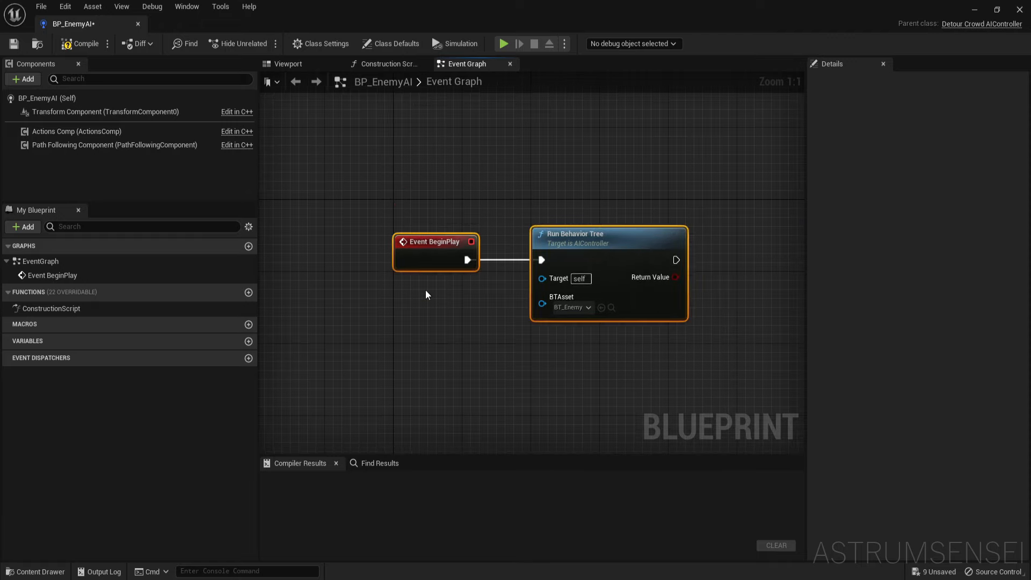
pyautogui.moveTo(555, 375); pyautogui.dragTo(639, 231)
pyautogui.click(571, 381)
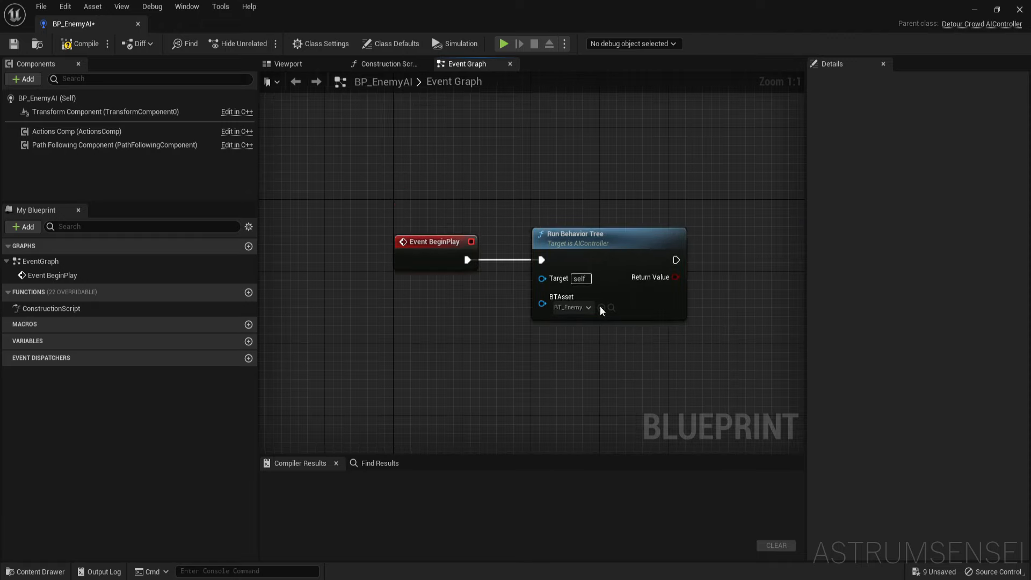
pyautogui.click(84, 48)
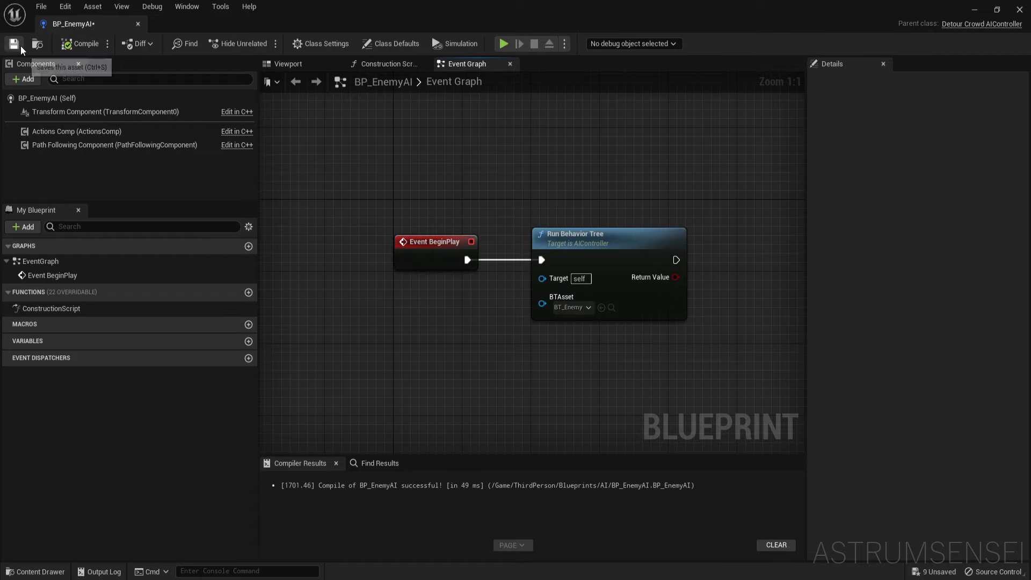
pyautogui.click(1018, 11)
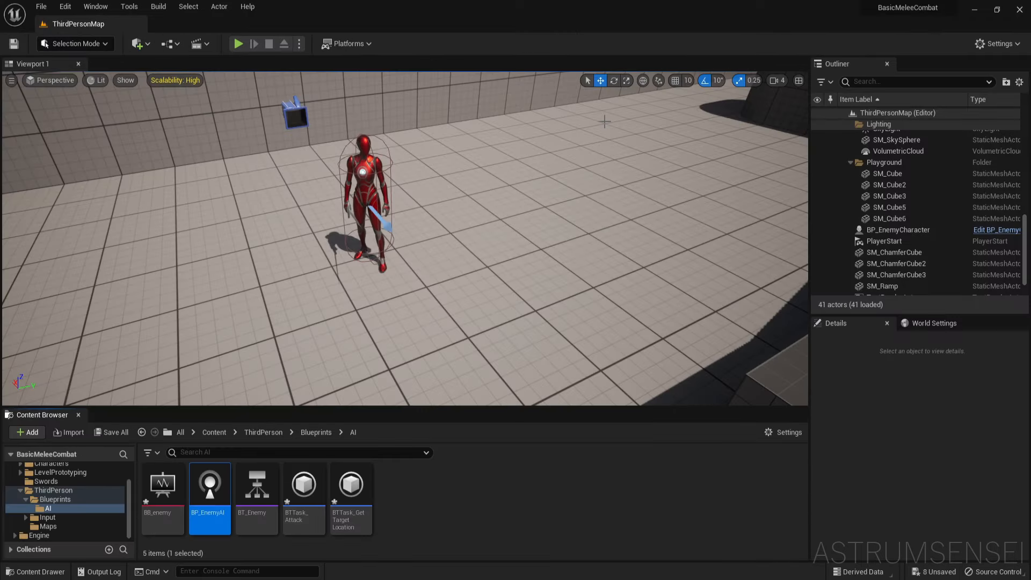
# Step: Open the BP_EnemyCharacter blueprint from the level, set its AI Controller Class to BP_EnemyAI, then compile and close it
pyautogui.click(896, 229)
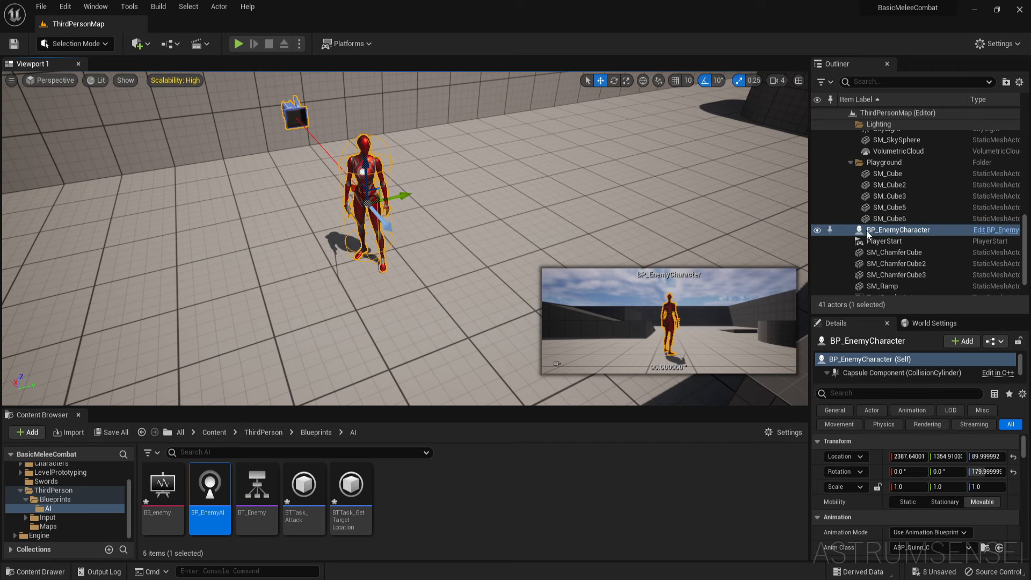
pyautogui.click(997, 230)
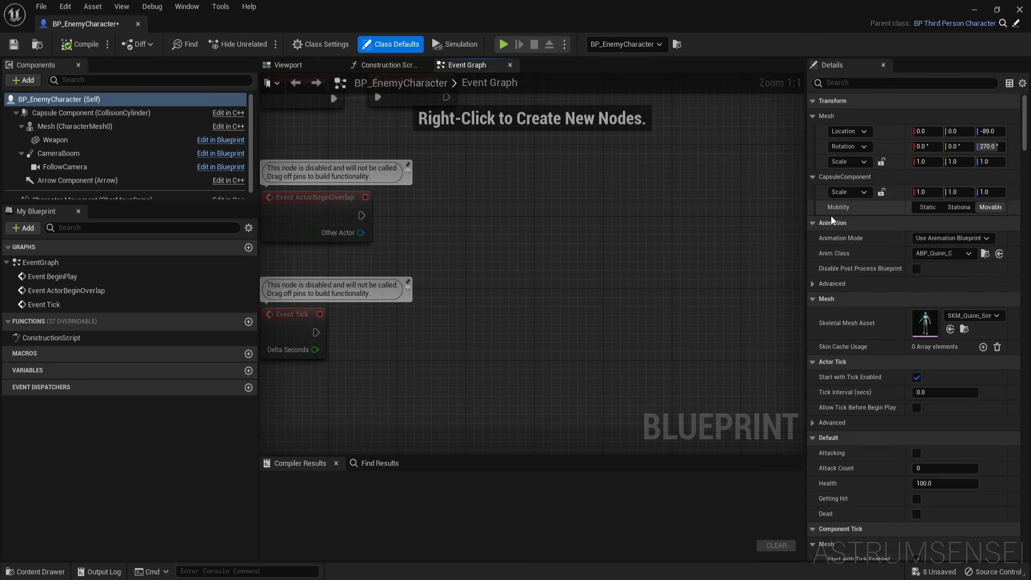
pyautogui.click(850, 83)
pyautogui.write('ai')
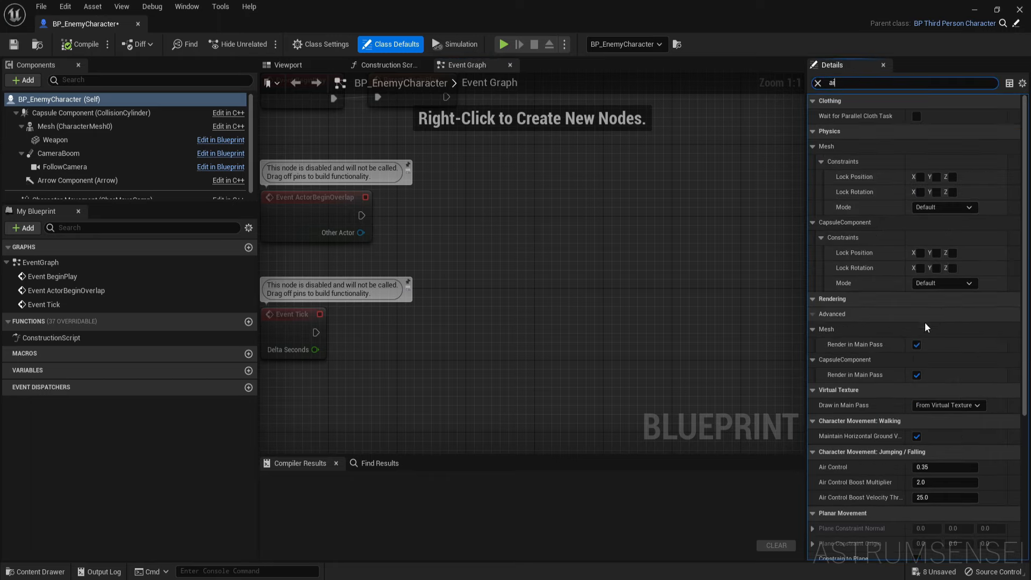
pyautogui.scroll(-5, 934, 446)
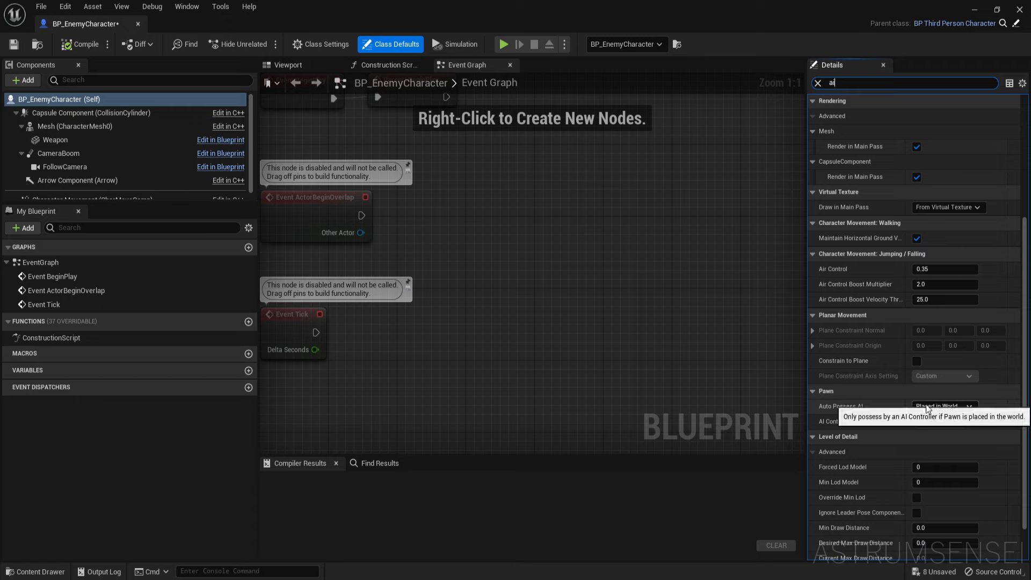
pyautogui.click(930, 407)
pyautogui.click(935, 427)
pyautogui.click(924, 422)
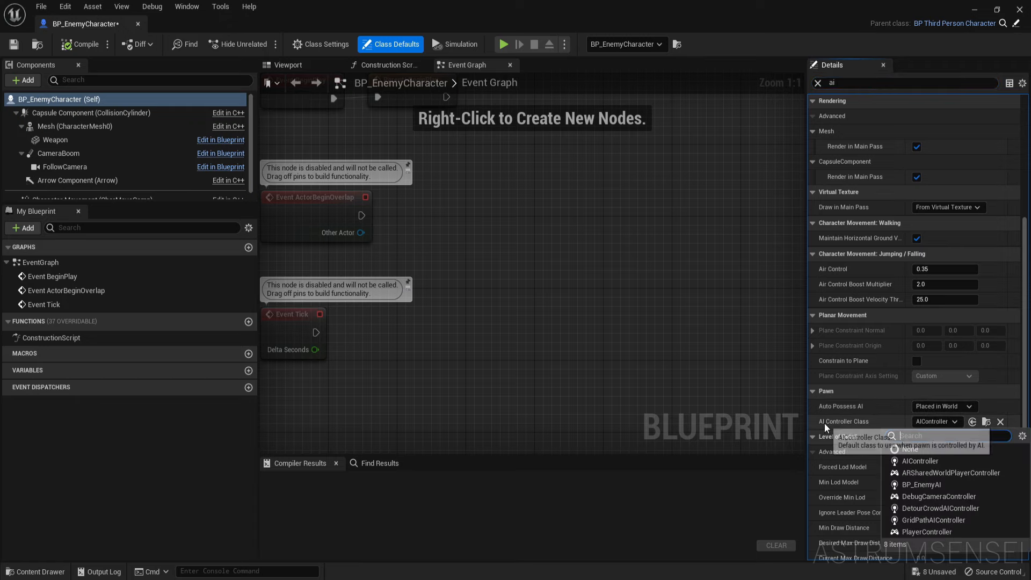
pyautogui.click(921, 484)
pyautogui.click(80, 44)
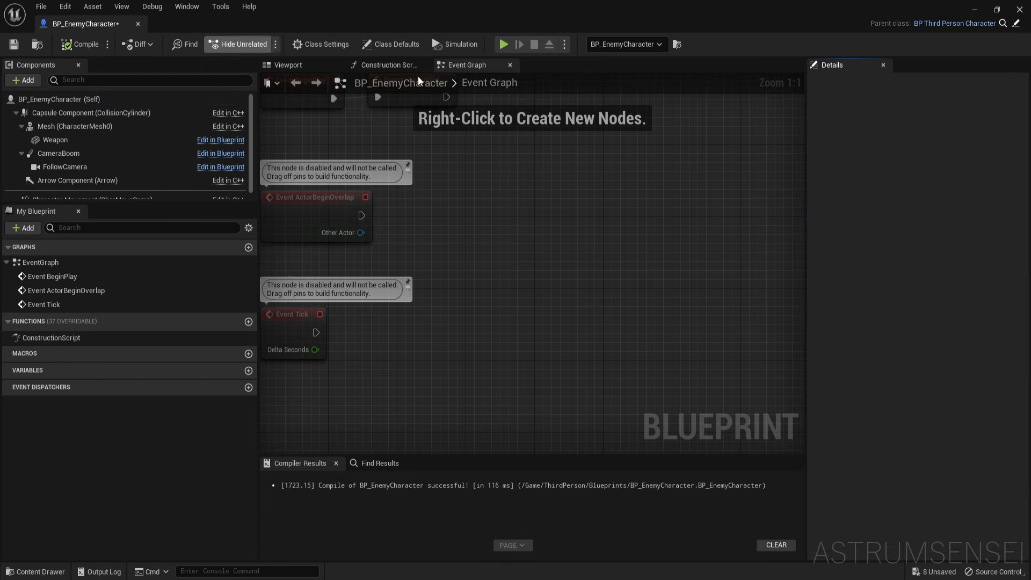
pyautogui.click(1019, 10)
# Step: Play the level to test whether the enemy reacts to the player, and stop the session
pyautogui.click(236, 44)
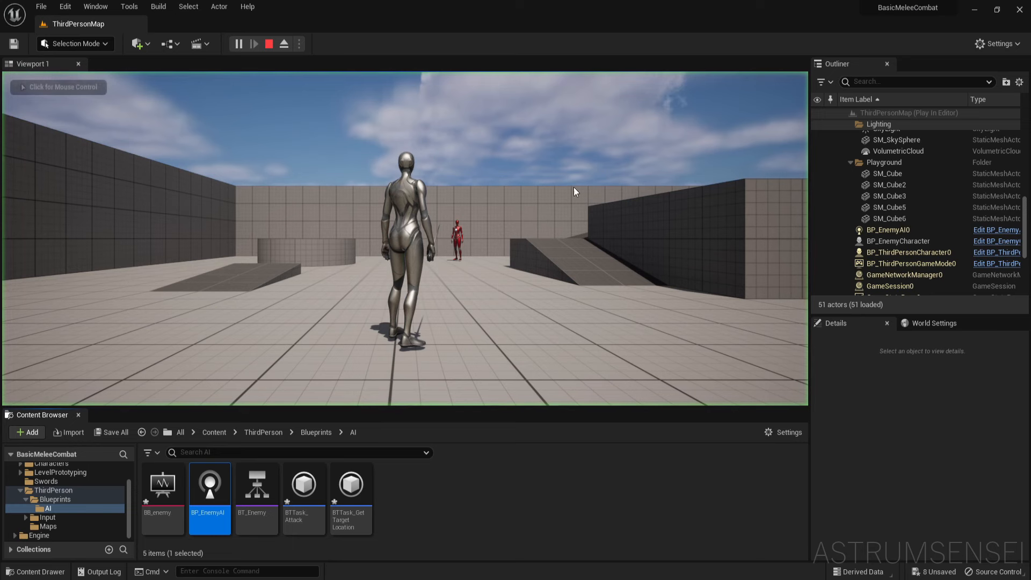
pyautogui.press('w')
pyautogui.press('Escape')
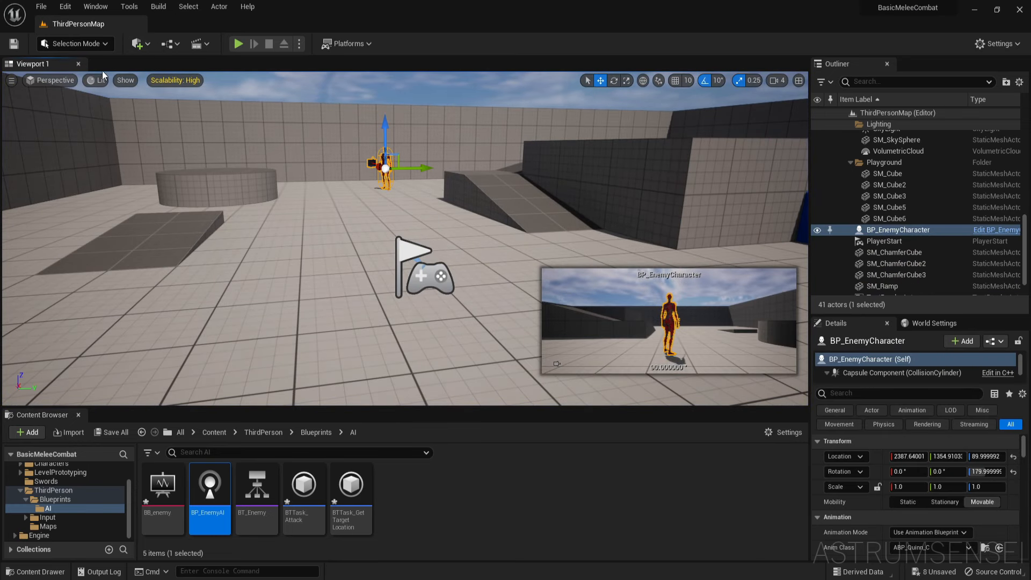
# Step: Add a NavMeshBoundsVolume to the level and scale it to 9.75 in X and Y
pyautogui.click(145, 44)
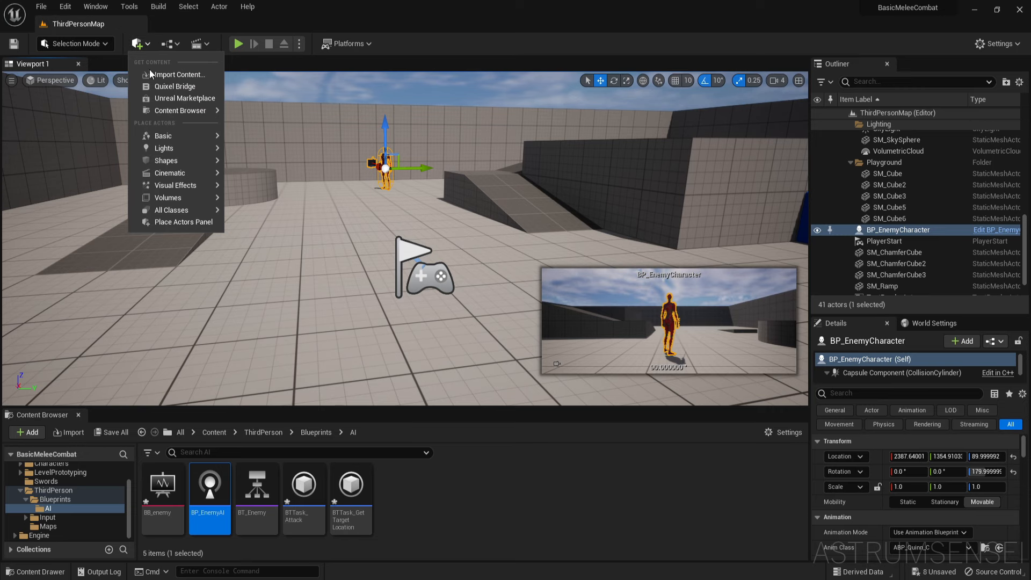
pyautogui.moveTo(188, 210)
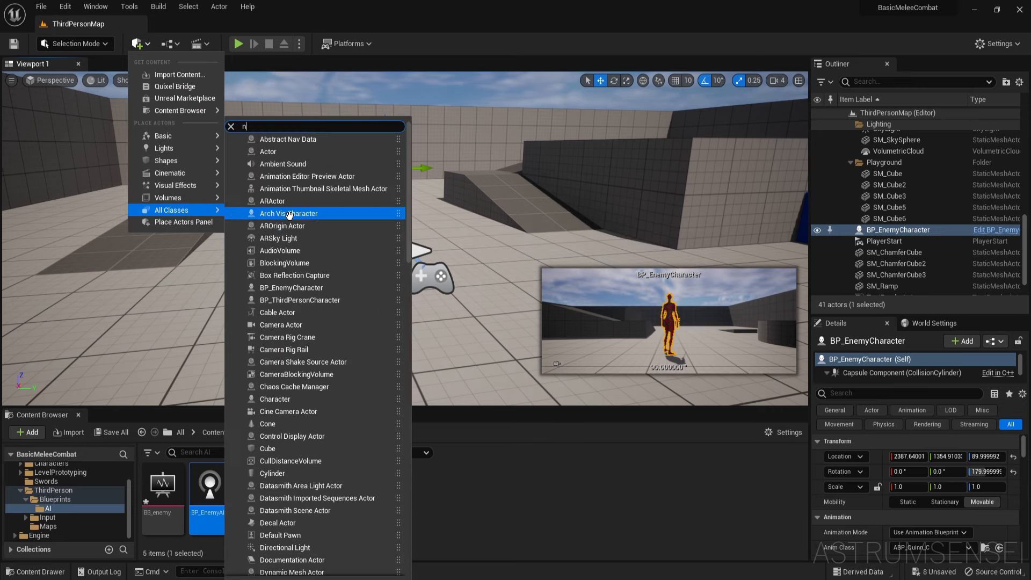
pyautogui.write('nav')
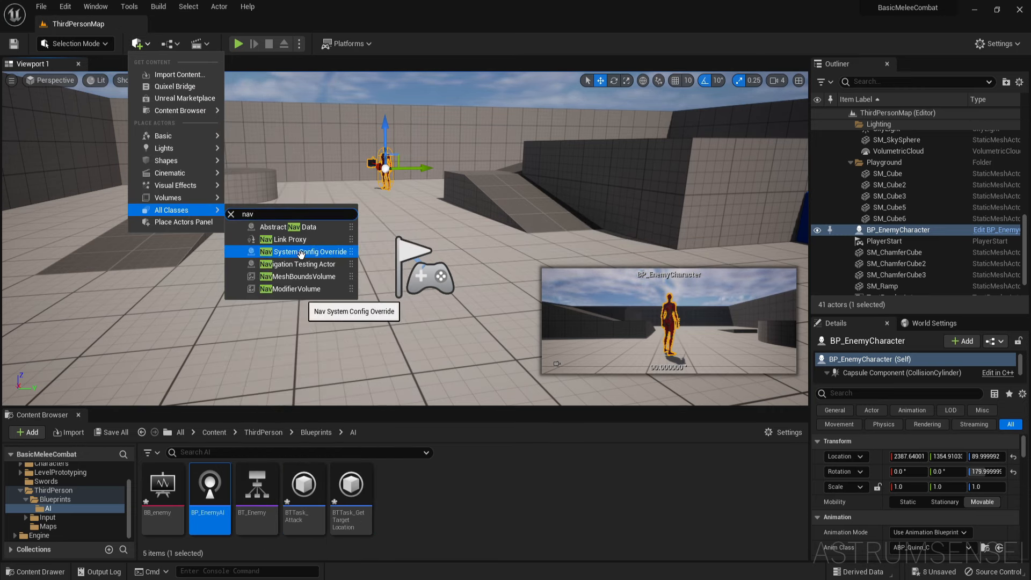
pyautogui.click(290, 276)
pyautogui.moveTo(402, 199)
pyautogui.mouseDown(button='right')
pyautogui.moveTo(410, 179)
pyautogui.moveTo(402, 236)
pyautogui.moveTo(384, 210)
pyautogui.mouseUp(button='right')
pyautogui.press('r')
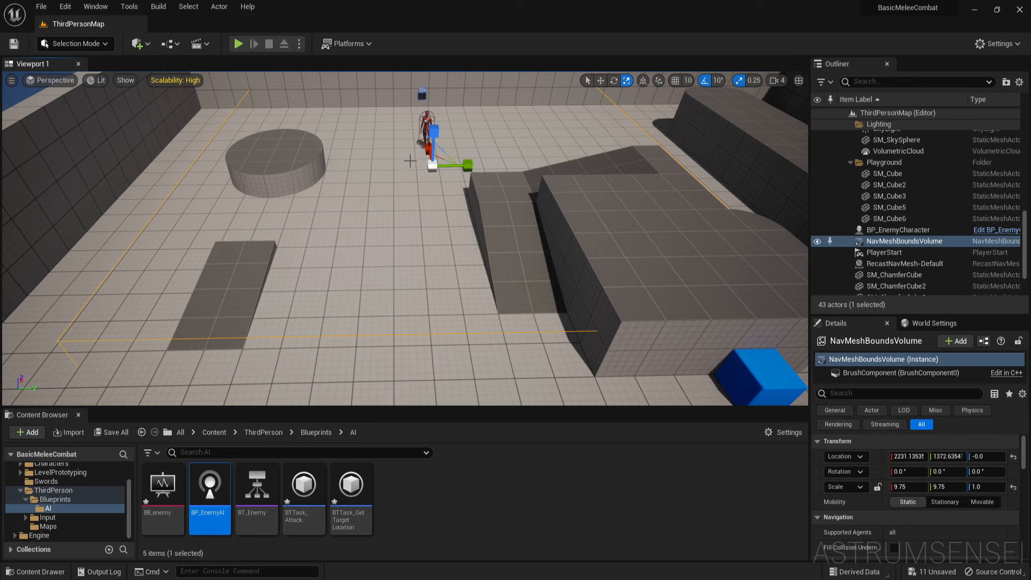
# Step: Display the navigation mesh, and move and scale the NavMeshBoundsVolume to 18 in X and Y and 4.5 in Z around the walled arena
pyautogui.press('p')
pyautogui.moveTo(440, 195); pyautogui.dragTo(596, 207, button='right')
pyautogui.press('f')
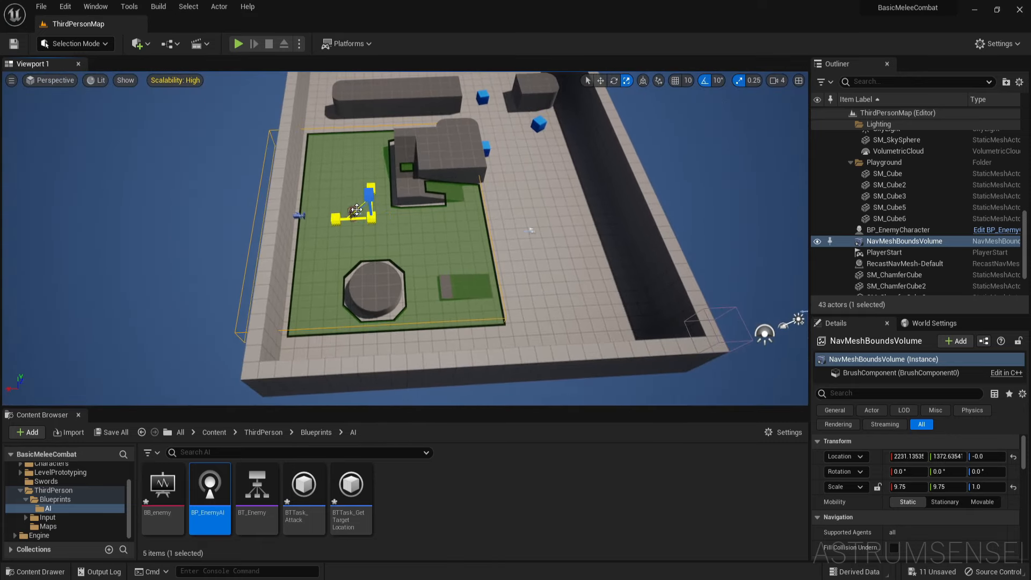
pyautogui.press('w')
pyautogui.moveTo(355, 209); pyautogui.dragTo(403, 169)
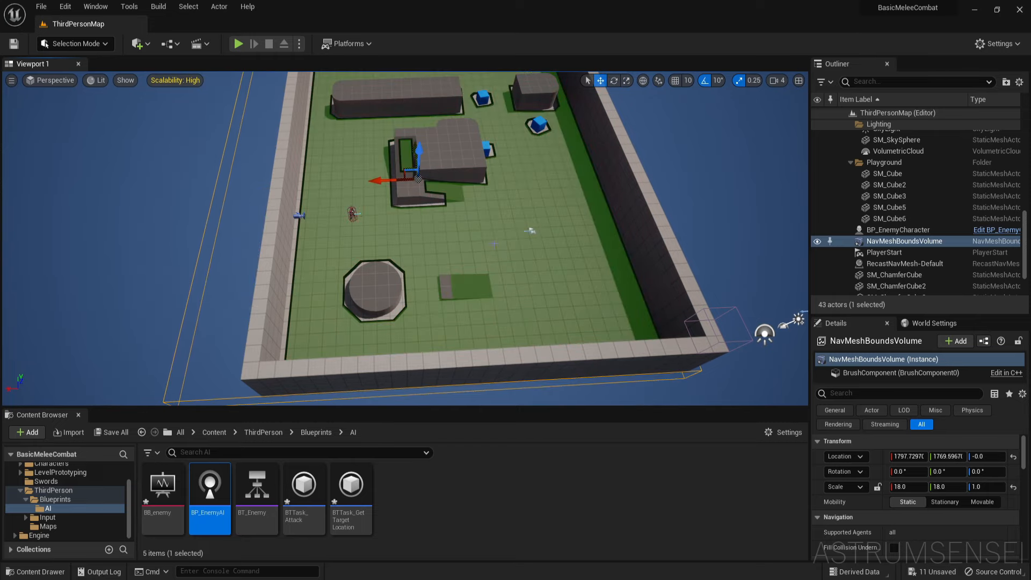
pyautogui.scroll(-3, 506, 238)
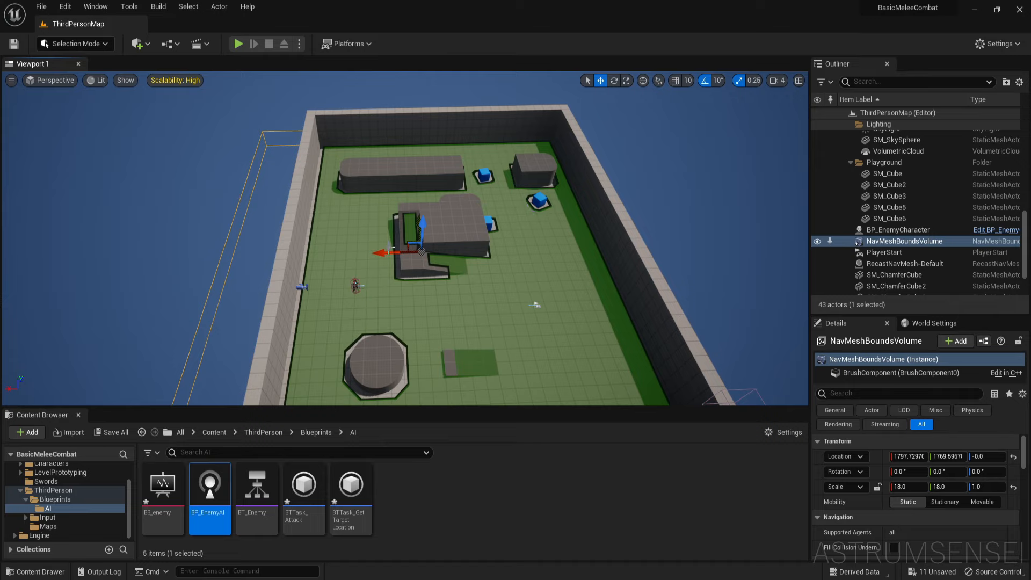
pyautogui.moveTo(421, 228); pyautogui.dragTo(430, 269)
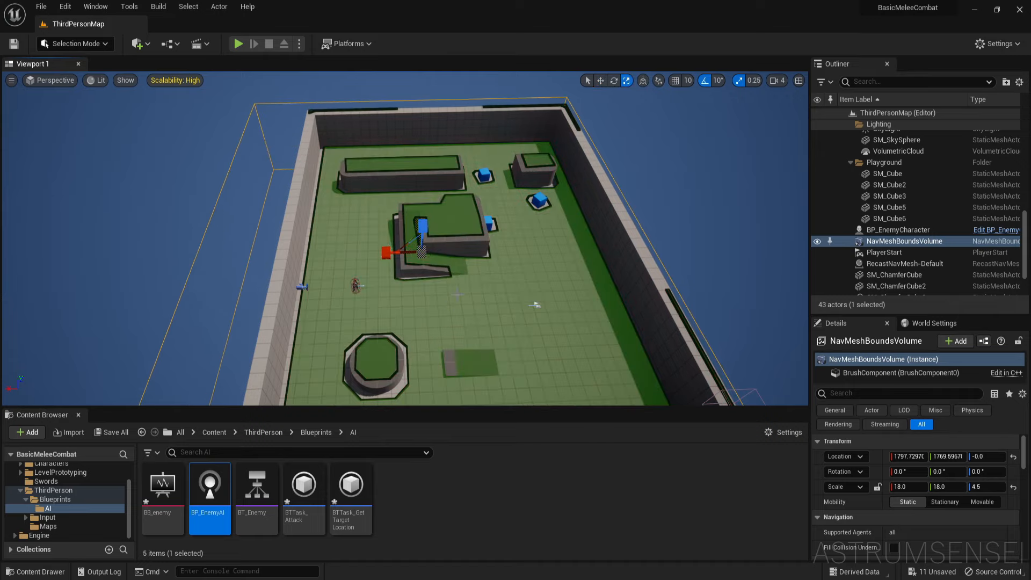
# Step: Play the level and run the player around the enemy to test its chasing and attacking
pyautogui.click(238, 44)
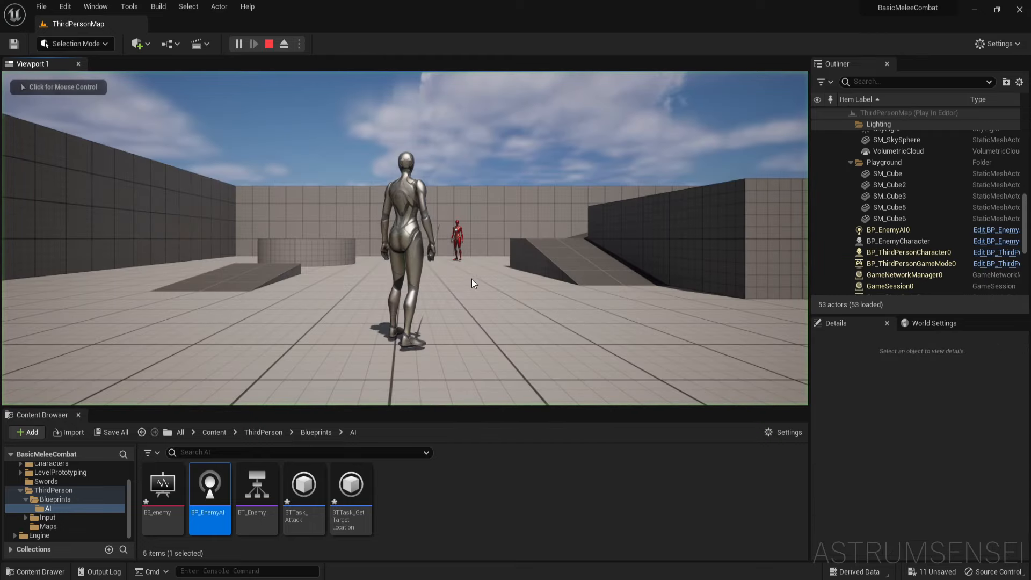
pyautogui.press('w')
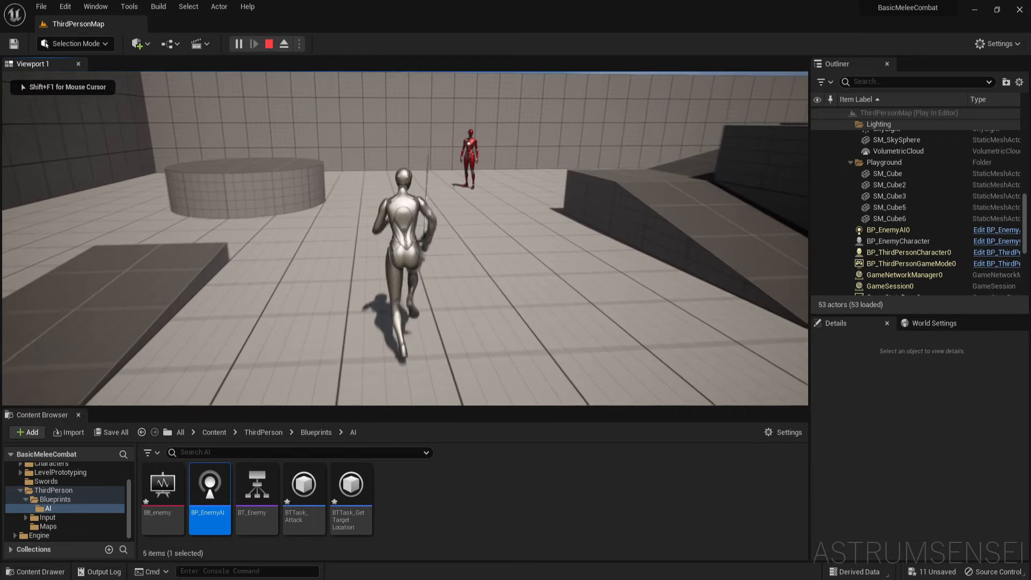
pyautogui.press('d')
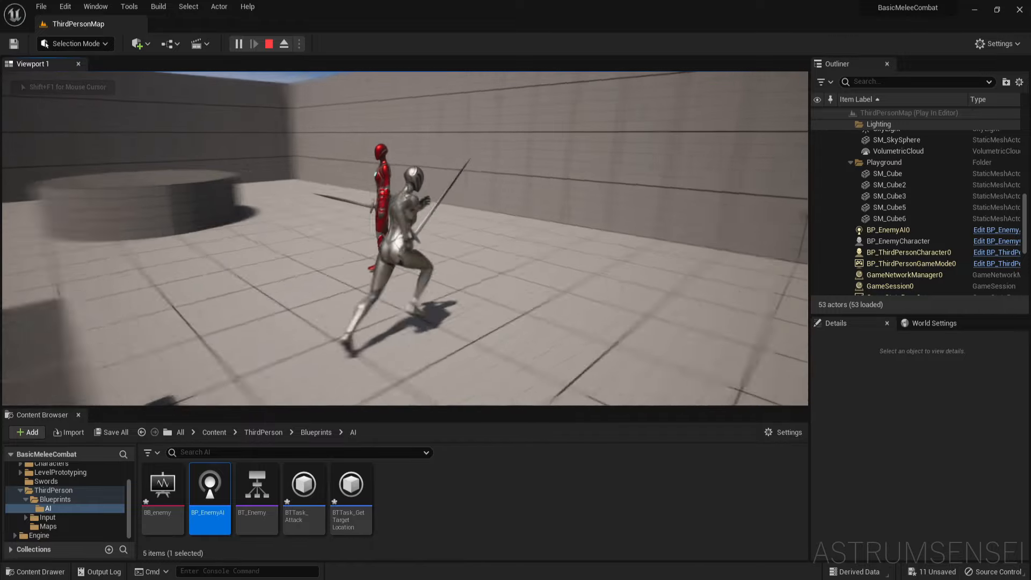
pyautogui.press('d')
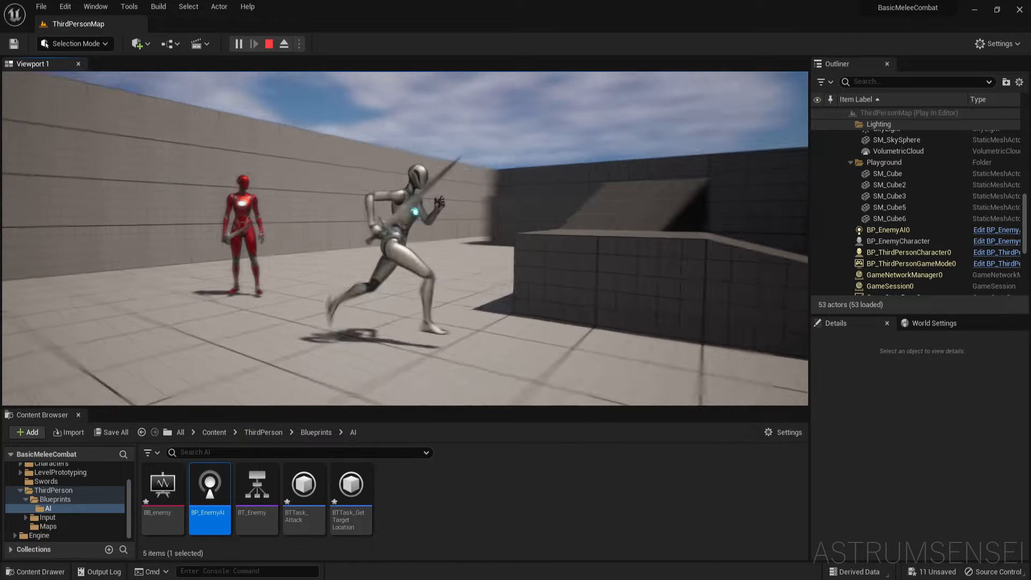
pyautogui.press('w')
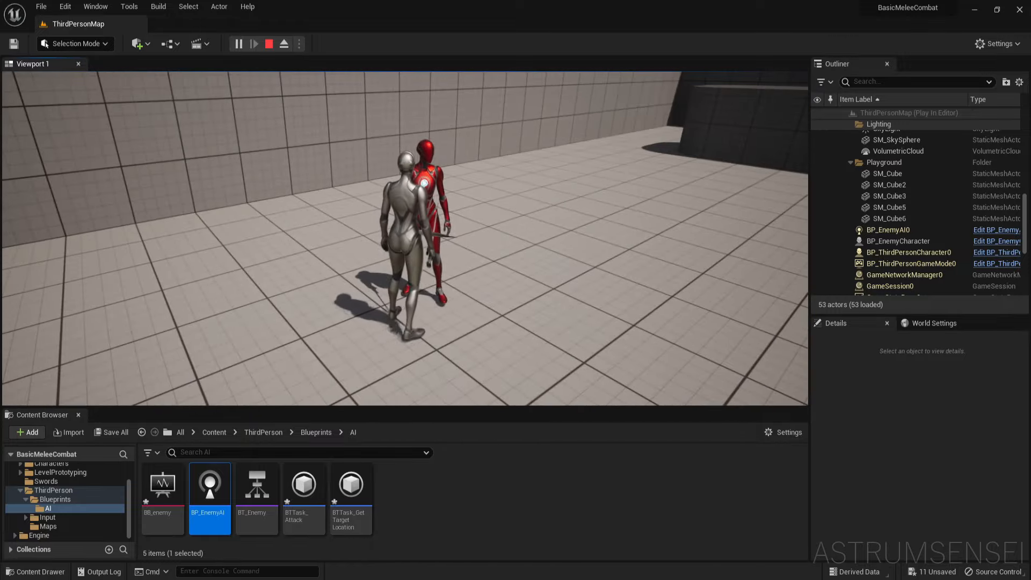
pyautogui.press('s')
# Step: With the game running, open BT_Enemy, debug the BP_EnemyAI_C_0 instance and inspect the BTTask_GetTargetLocation node
pyautogui.press('super')
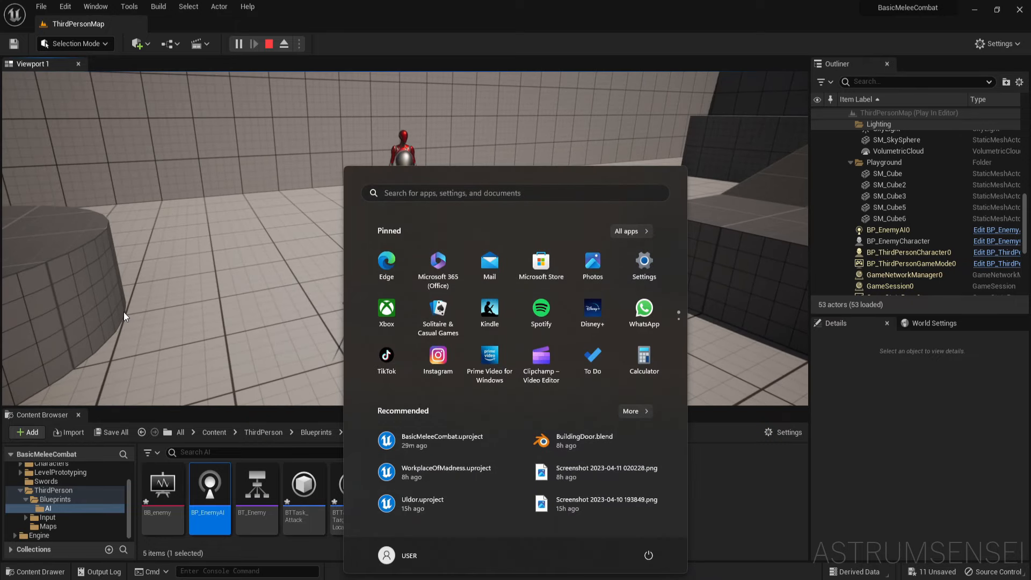
pyautogui.press('super')
pyautogui.doubleClick(257, 486)
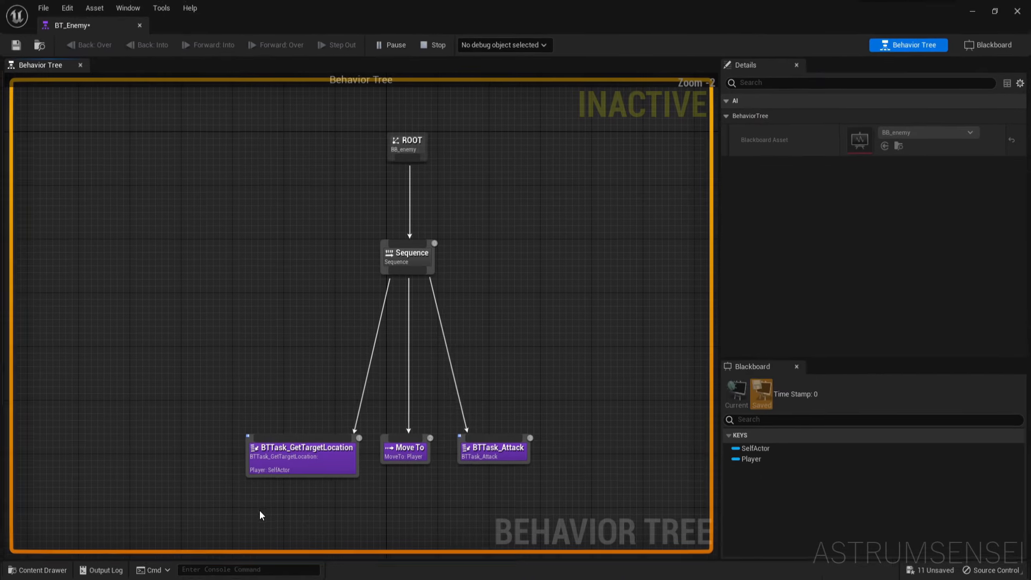
pyautogui.click(512, 43)
pyautogui.click(516, 62)
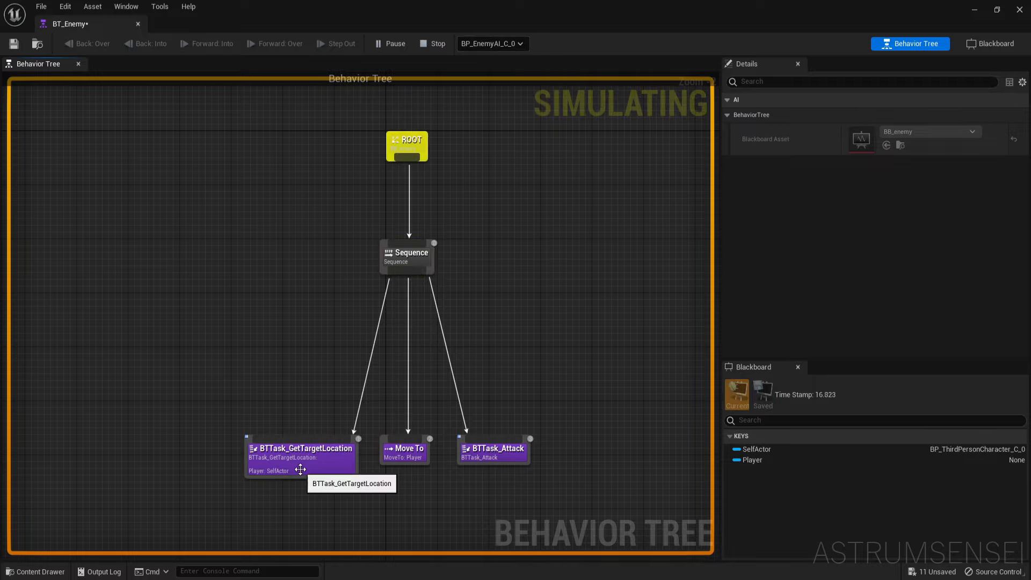
pyautogui.click(266, 471)
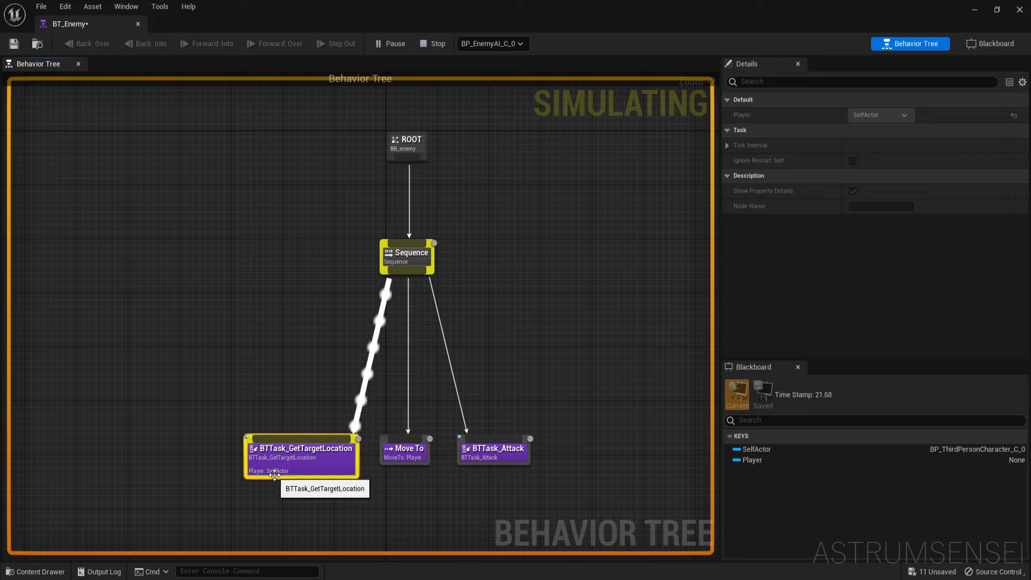
# Step: Stop the simulation, set the Player key of the BTTask_GetTargetLocation node to Player, and close BT_Enemy
pyautogui.click(434, 43)
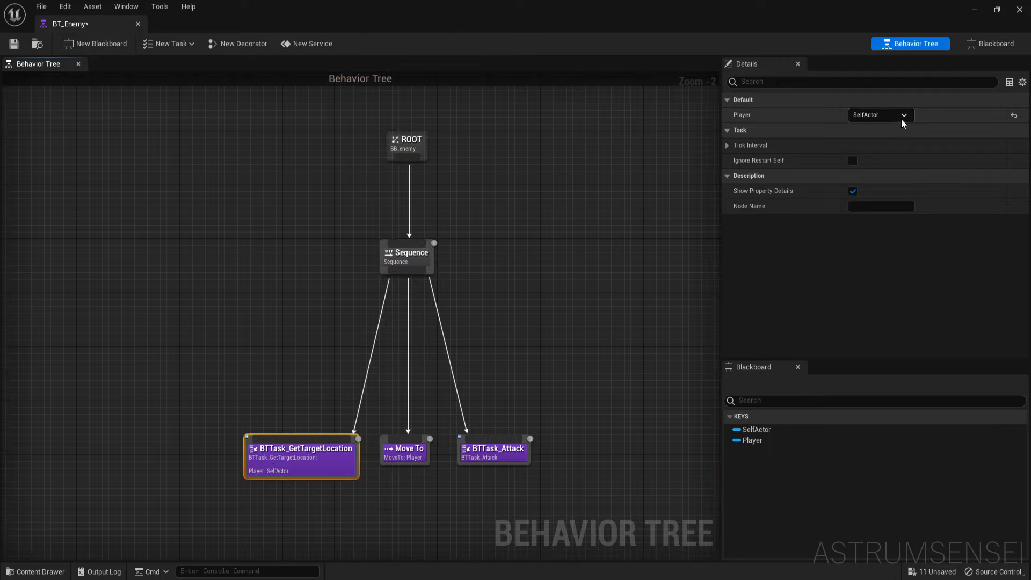
pyautogui.click(862, 116)
pyautogui.click(873, 143)
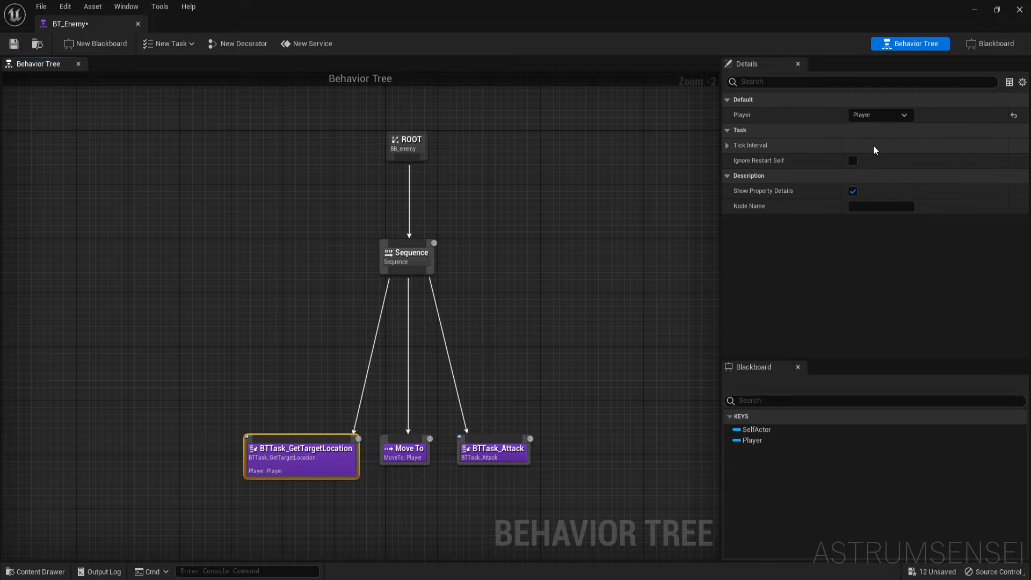
pyautogui.click(1018, 10)
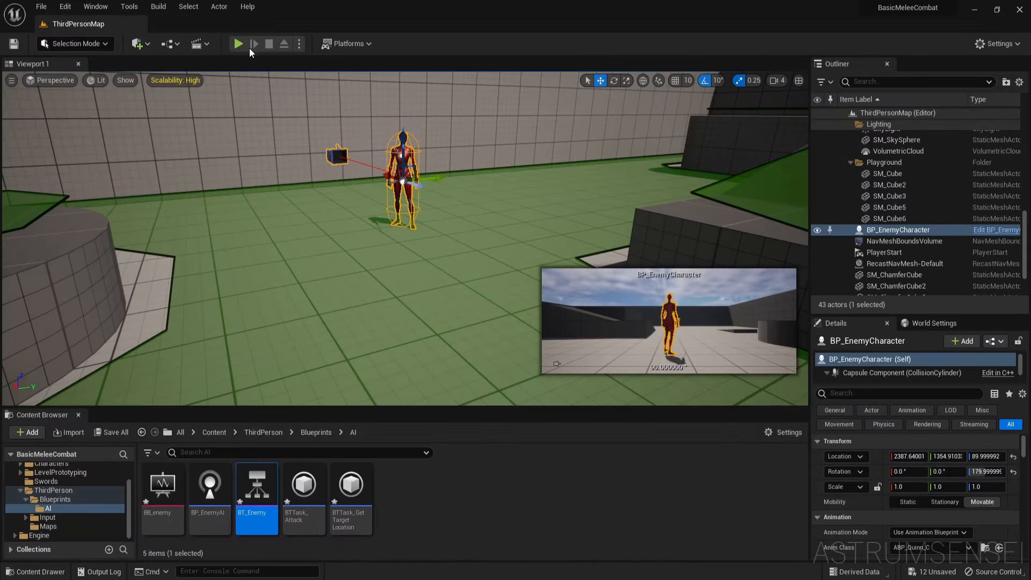
# Step: Play the level again, moving and jumping the player around the arena to test the enemy's chase and attacks, and stop the session
pyautogui.click(238, 44)
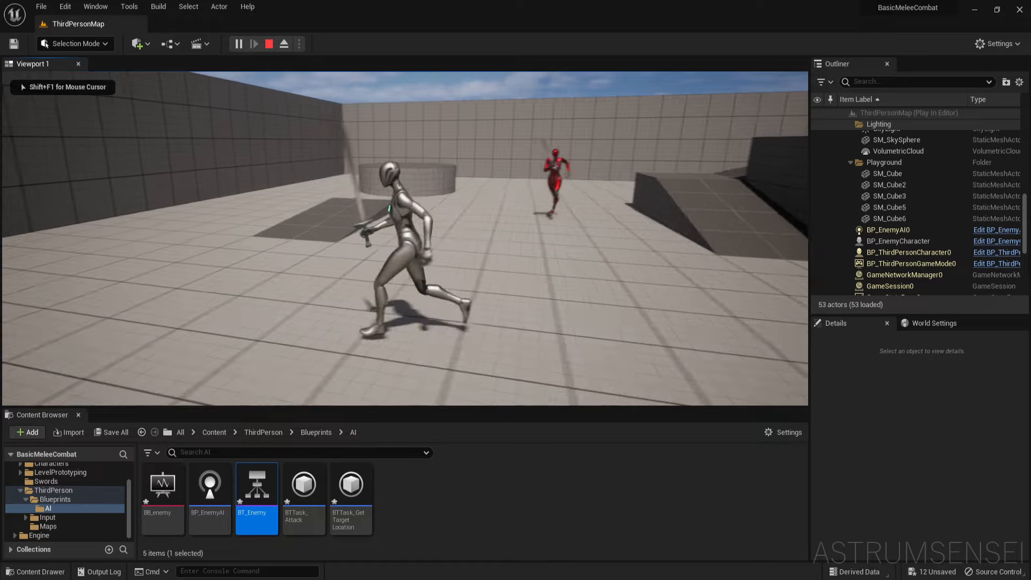
pyautogui.press('w')
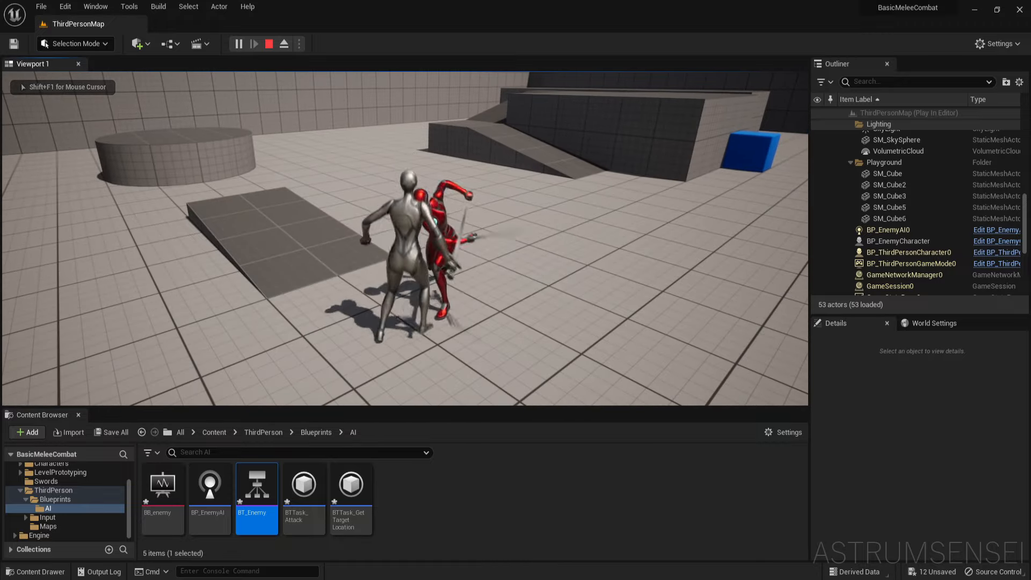
pyautogui.press('s')
pyautogui.press('d')
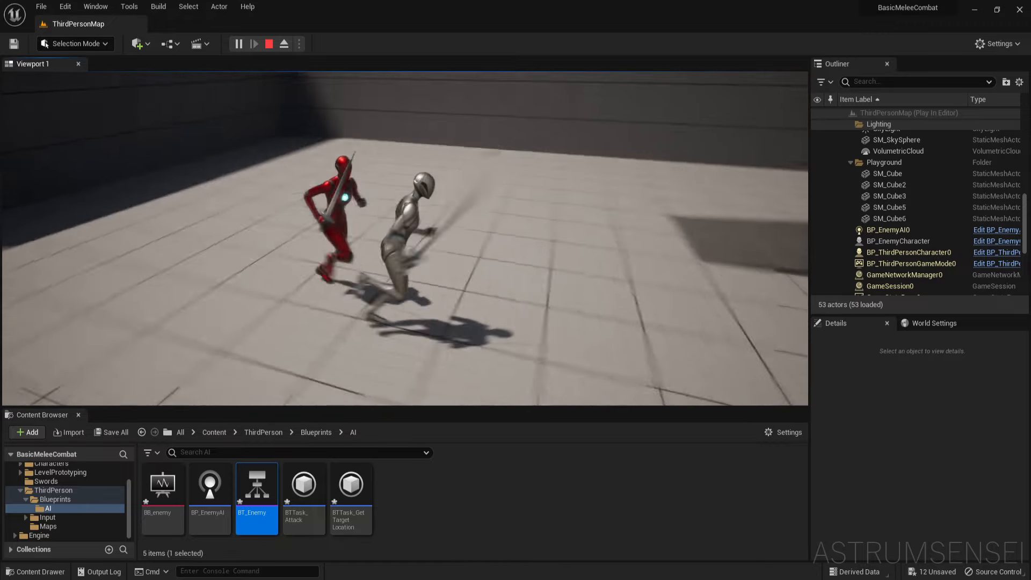
pyautogui.press('s')
pyautogui.press('a')
pyautogui.press('space')
pyautogui.press('s')
pyautogui.press('w')
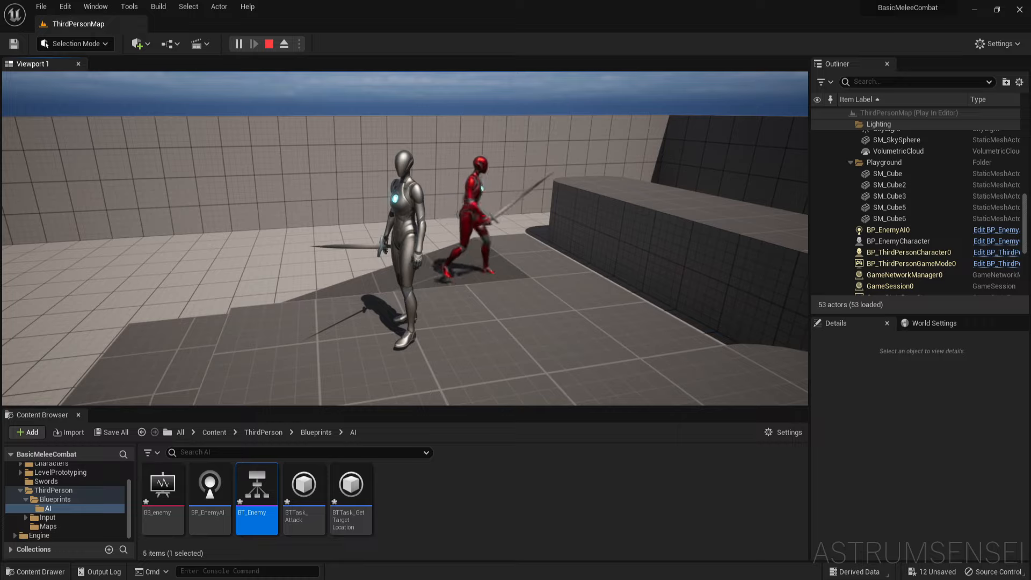
pyautogui.press('s')
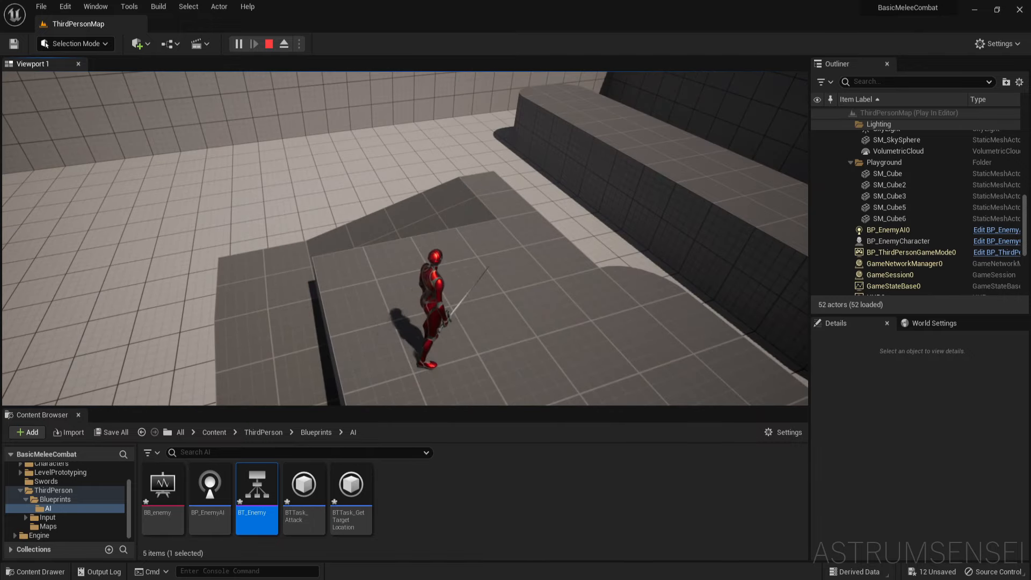
pyautogui.press('Escape')
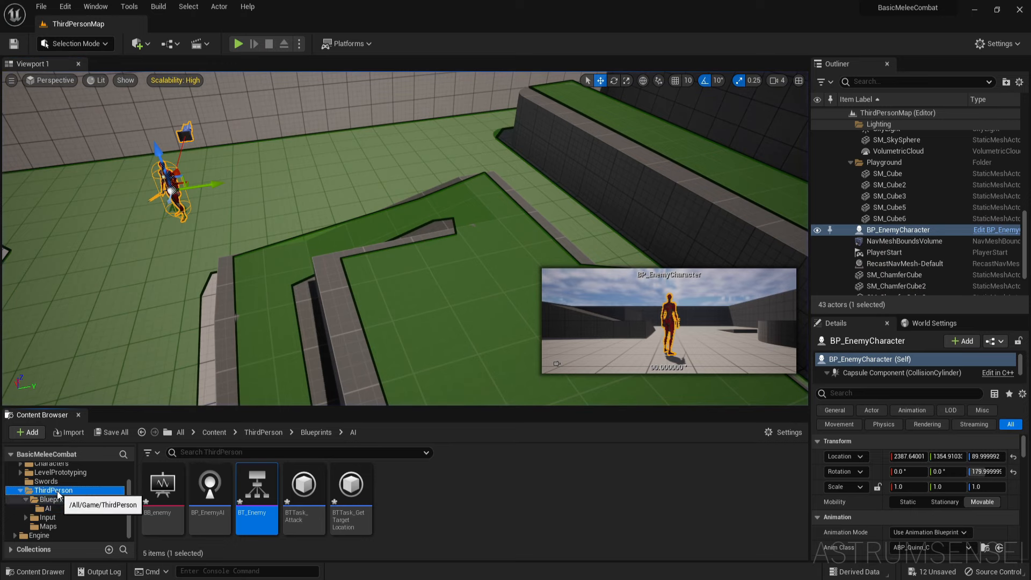
# Step: Open BP_ThirdPersonCharacter from the Blueprints folder and copy the Dead variable and its Branch from the Hit React section
pyautogui.click(54, 490)
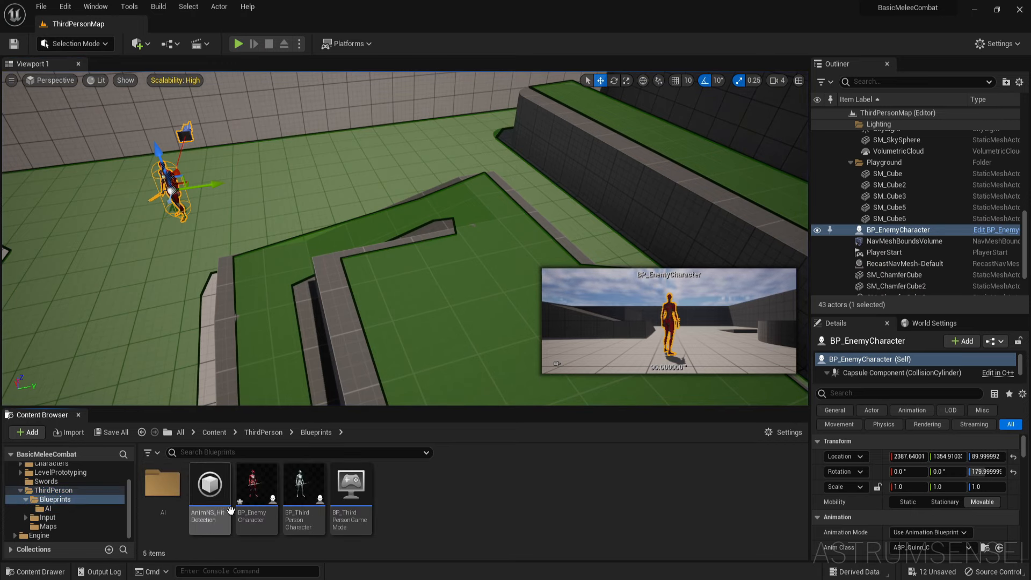
pyautogui.doubleClick(303, 489)
pyautogui.scroll(-2, 474, 298)
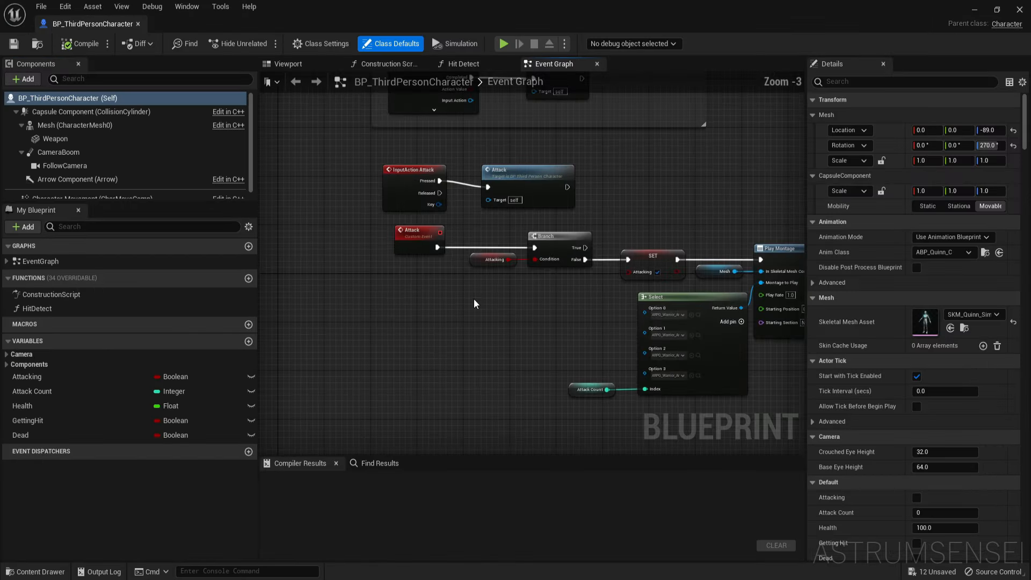
pyautogui.moveTo(588, 309); pyautogui.dragTo(543, 424, button='right')
pyautogui.scroll(-2, 526, 317)
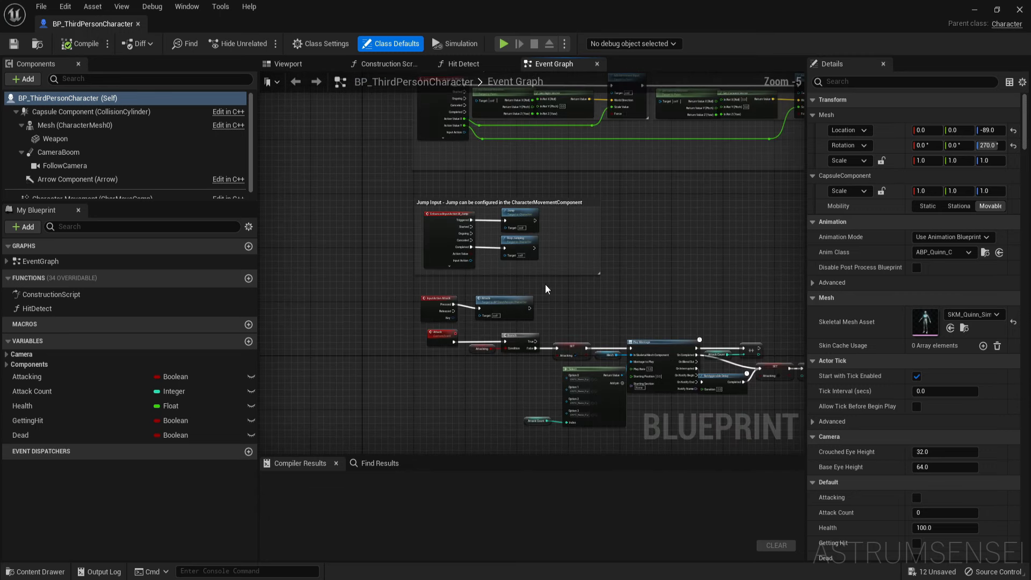
pyautogui.moveTo(587, 336); pyautogui.dragTo(547, 289, button='right')
pyautogui.moveTo(475, 377); pyautogui.dragTo(549, 154, button='right')
pyautogui.scroll(3, 530, 331)
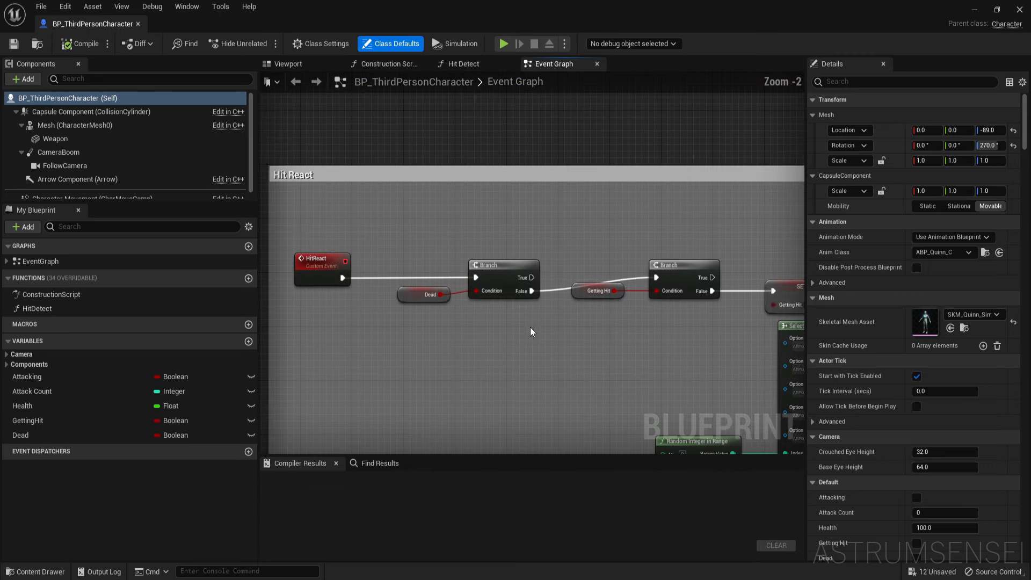
pyautogui.moveTo(440, 255); pyautogui.dragTo(414, 250)
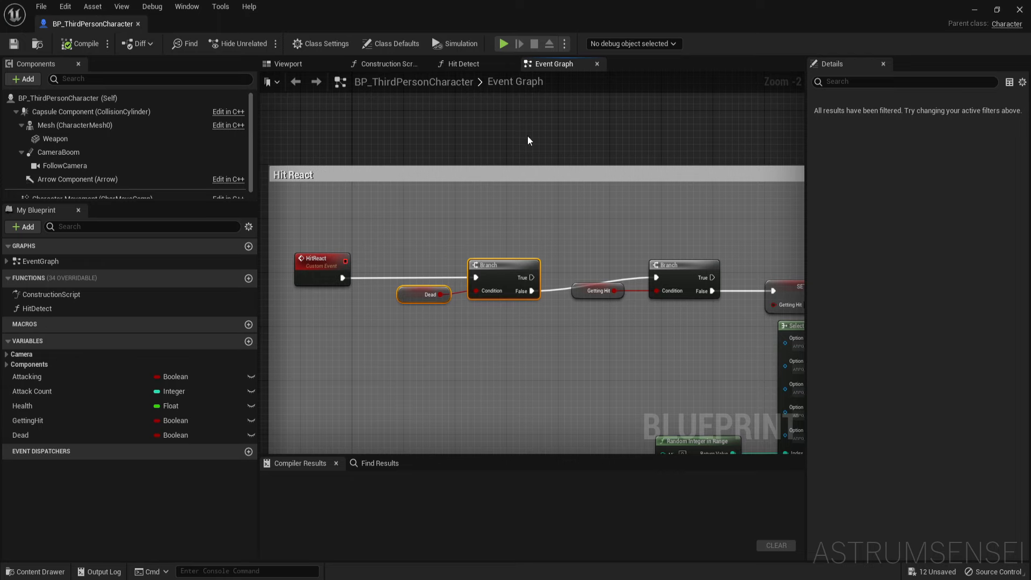
# Step: Insert the Dead Branch between IA_Jump's Triggered output and Jump, continuing from False, then compile and close the blueprint
pyautogui.moveTo(527, 137); pyautogui.dragTo(542, 429, button='right')
pyautogui.moveTo(569, 287); pyautogui.dragTo(524, 360, button='right')
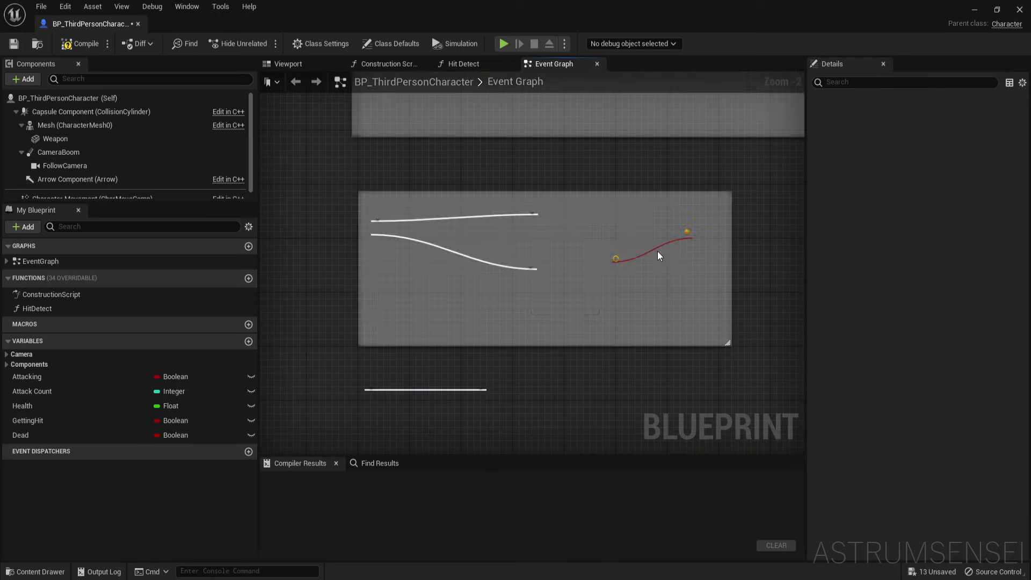
pyautogui.moveTo(717, 249); pyautogui.dragTo(666, 213)
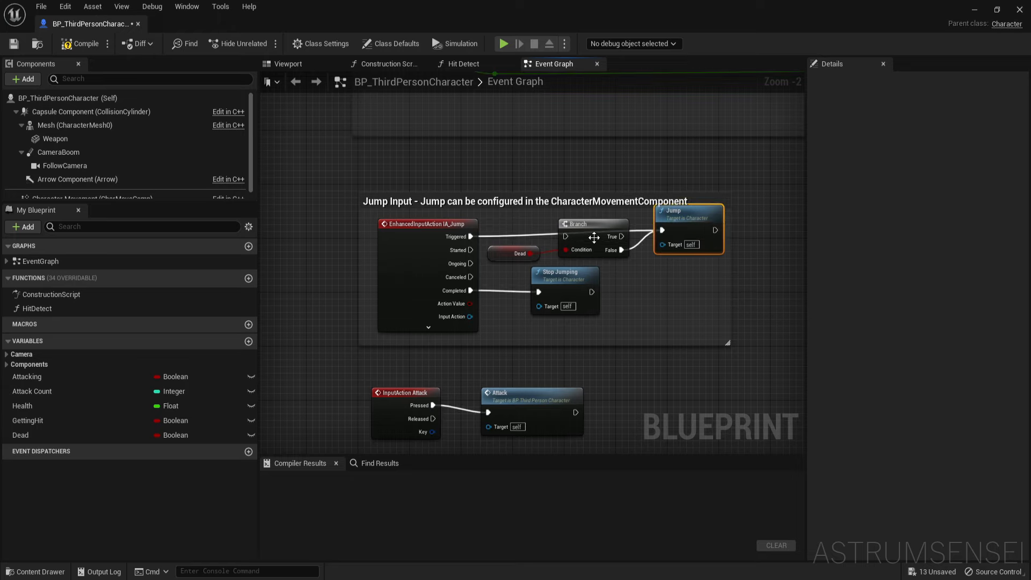
pyautogui.moveTo(472, 244); pyautogui.dragTo(471, 243)
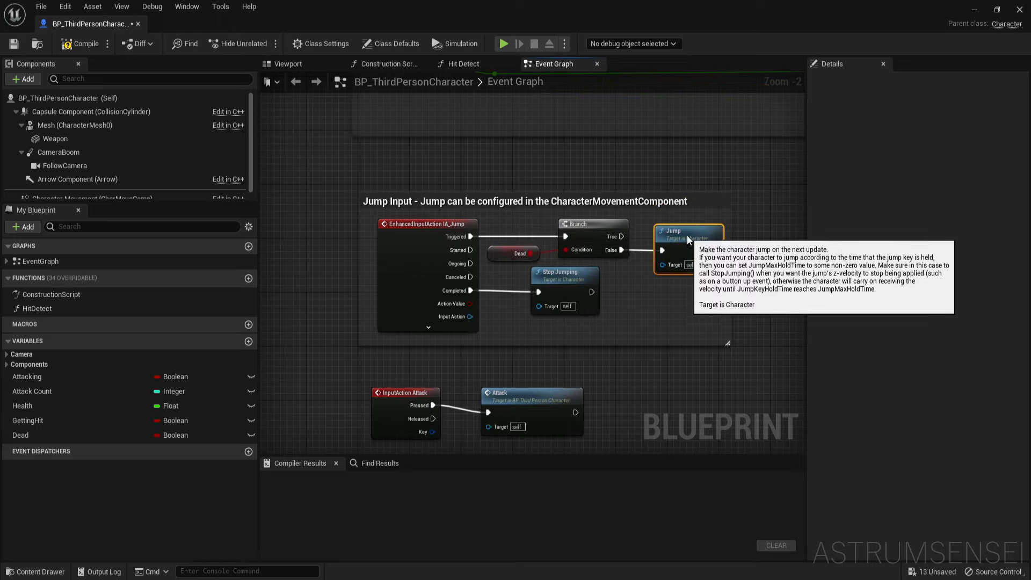
pyautogui.scroll(-3, 524, 326)
pyautogui.moveTo(524, 326); pyautogui.dragTo(482, 215, button='right')
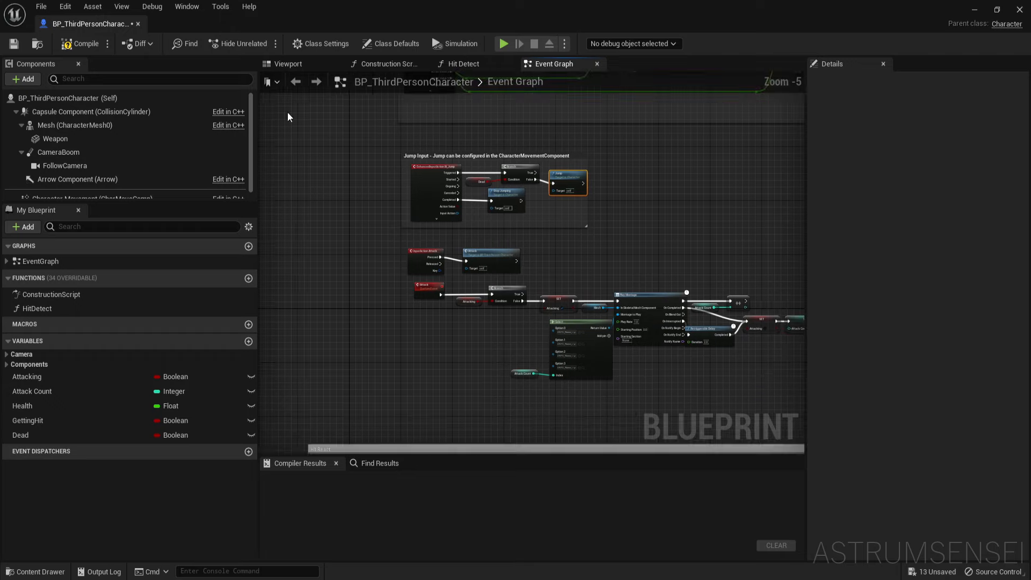
pyautogui.click(71, 45)
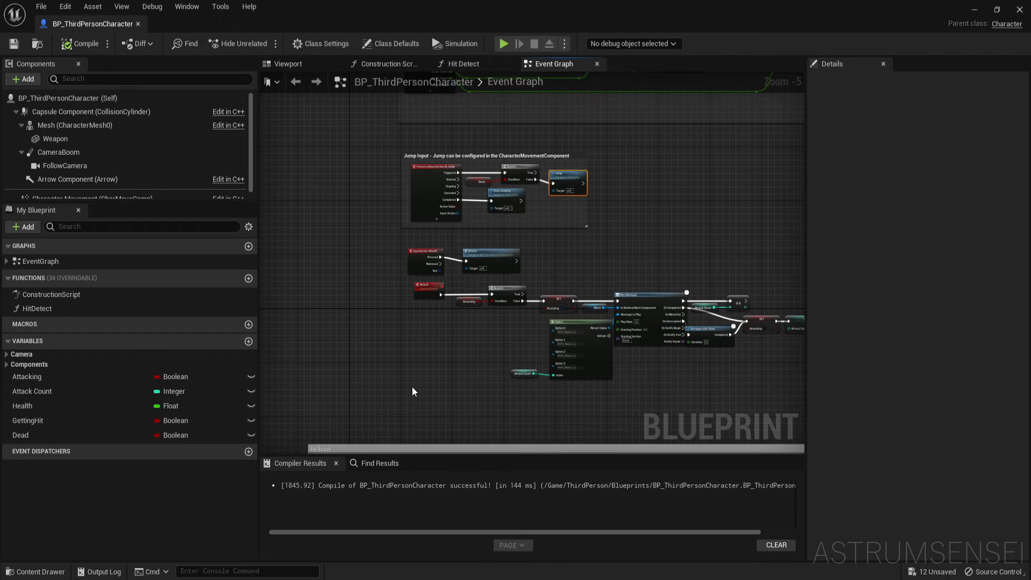
pyautogui.moveTo(412, 392); pyautogui.dragTo(419, 266, button='right')
pyautogui.click(1020, 10)
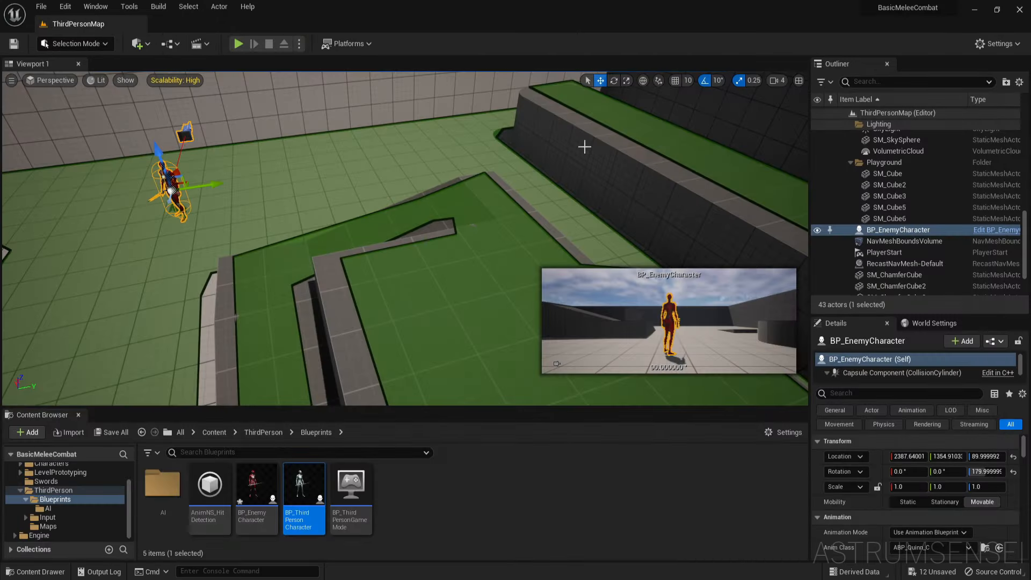
# Step: Play the level, running the player around the arena while the enemy chases and attacks, and stop the session
pyautogui.click(237, 44)
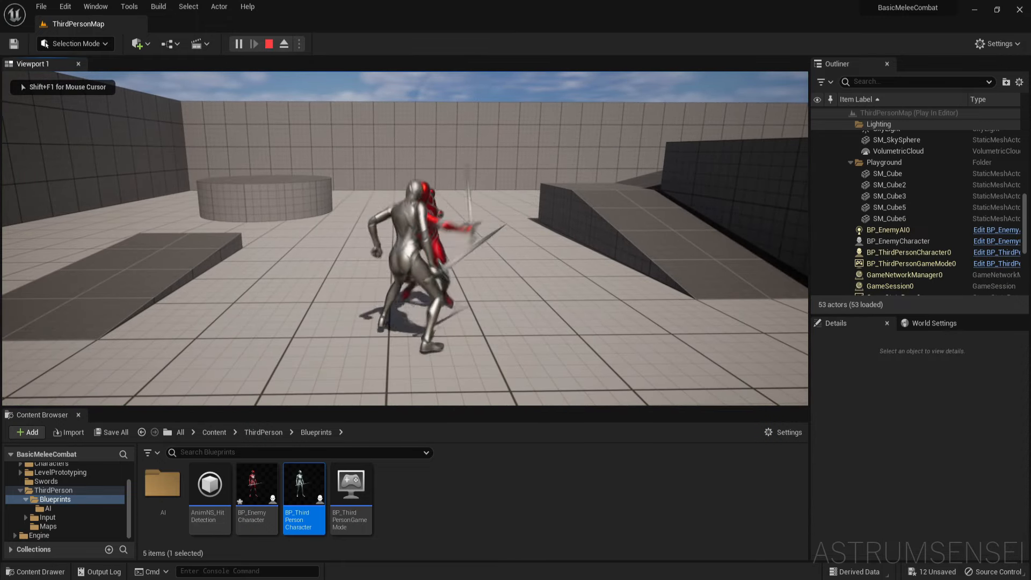
pyautogui.press('w')
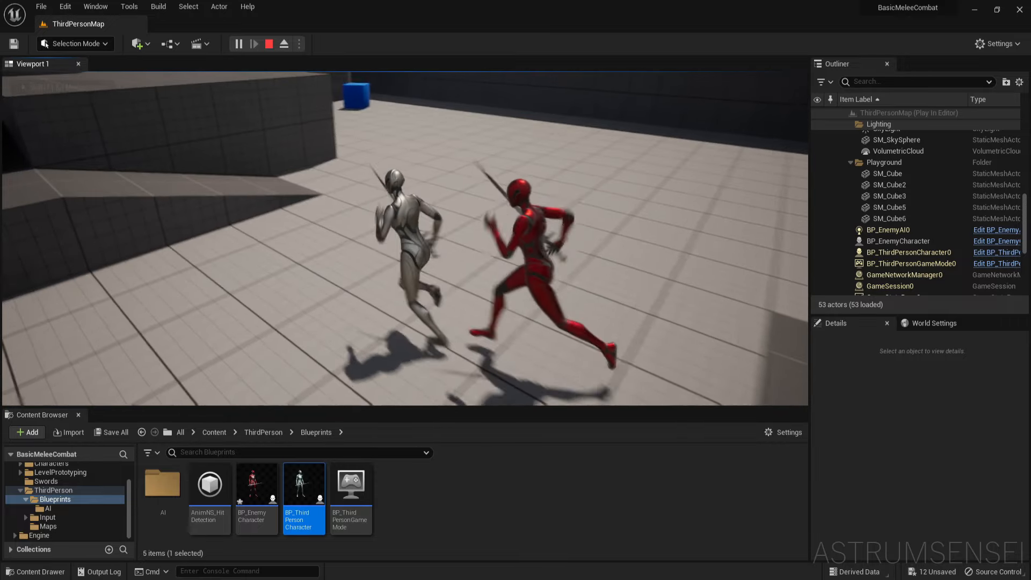
pyautogui.press('w')
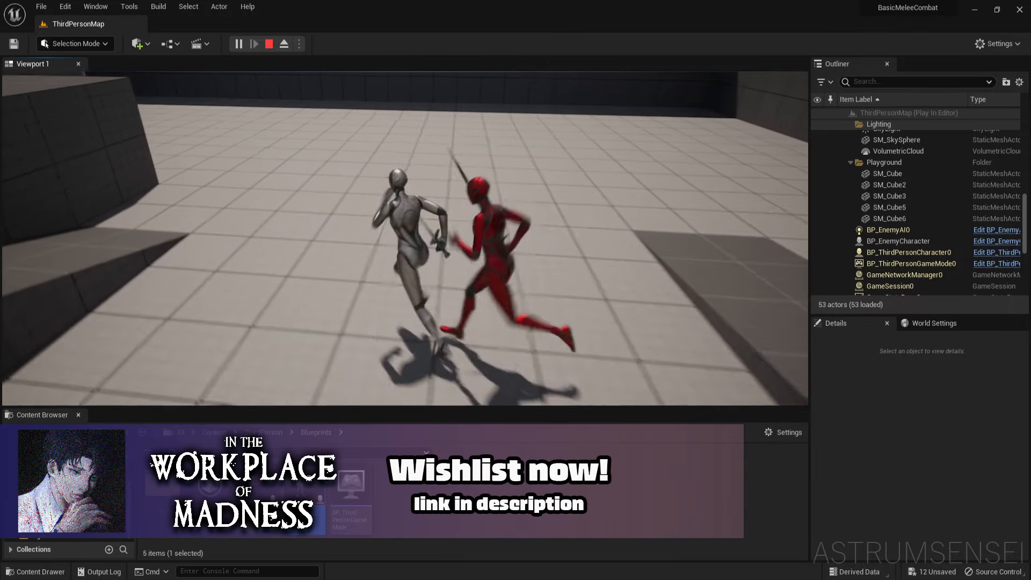
pyautogui.press('w')
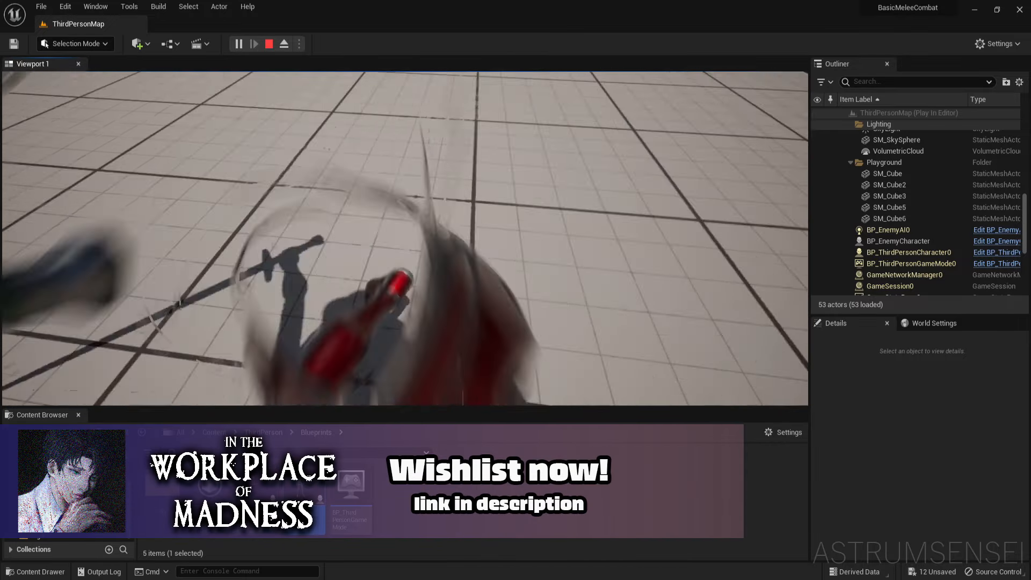
pyautogui.press('w')
pyautogui.press('w')
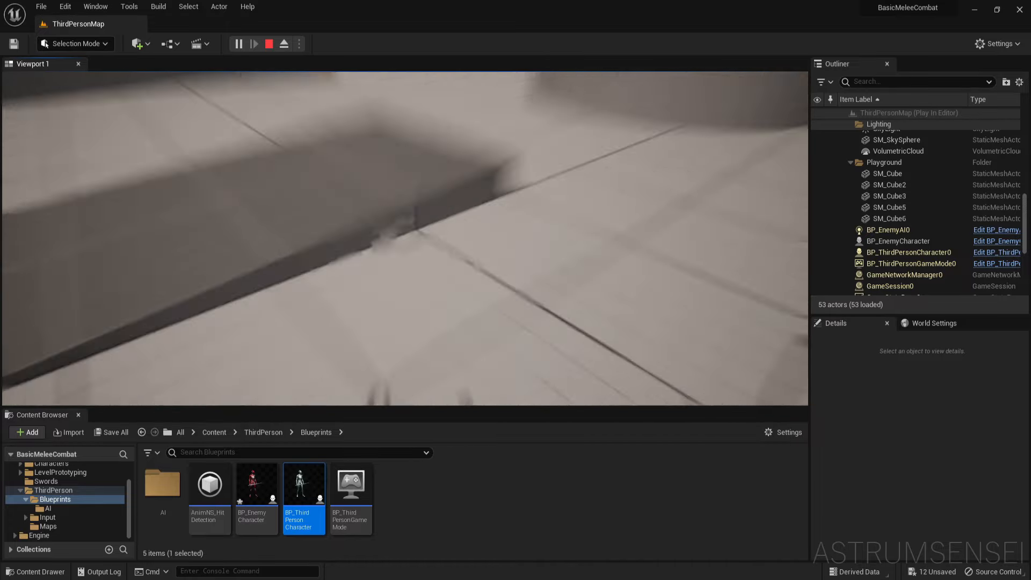
pyautogui.press('Escape')
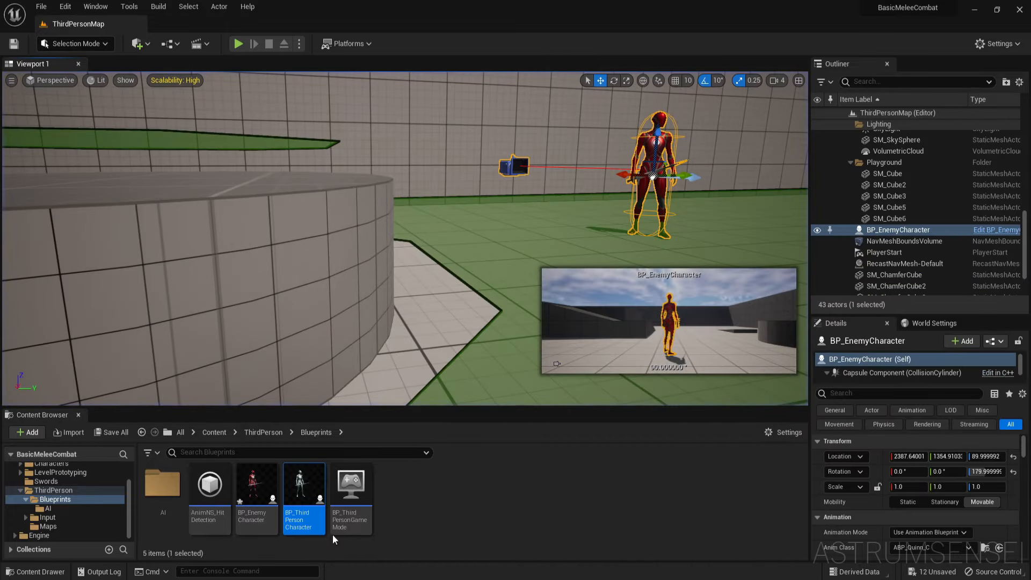
# Step: Reopen BP_ThirdPersonCharacter and insert a Dead Branch between IA_Move and the Left/Right Add Movement Input, continuing from False
pyautogui.doubleClick(304, 496)
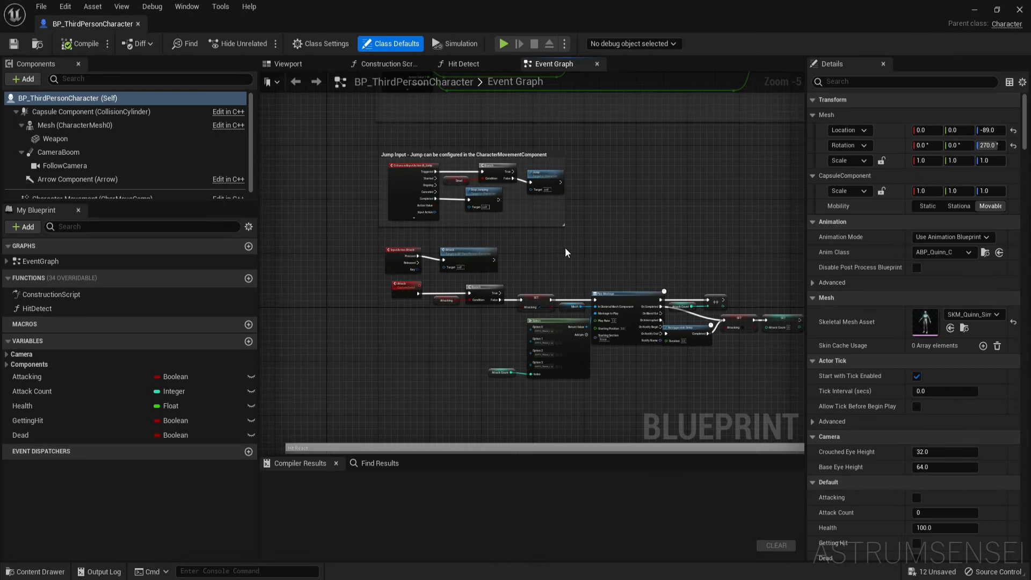
pyautogui.moveTo(513, 233); pyautogui.dragTo(519, 419, button='right')
pyautogui.moveTo(527, 174); pyautogui.dragTo(513, 301, button='right')
pyautogui.scroll(2, 471, 363)
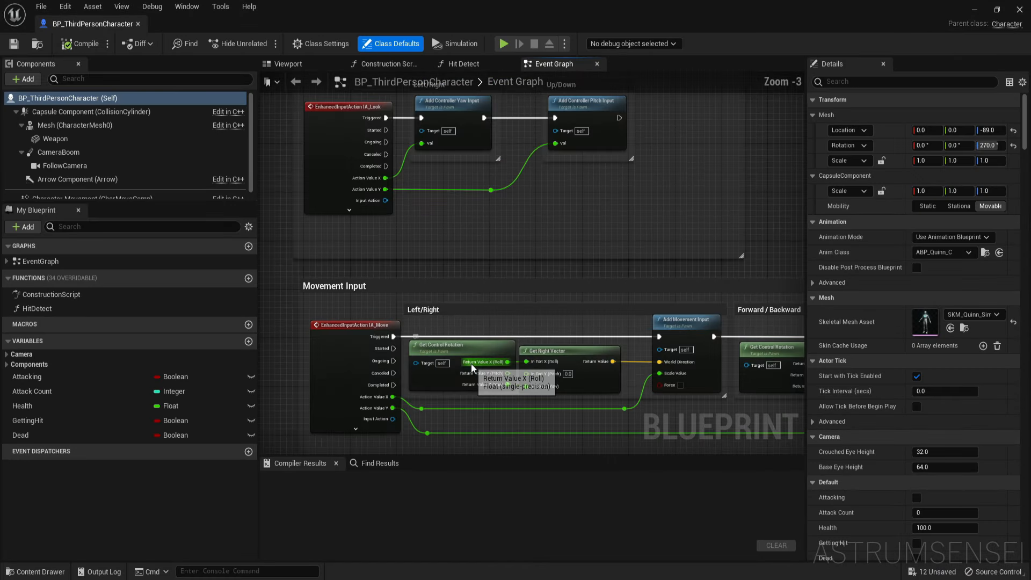
pyautogui.click(450, 319)
pyautogui.moveTo(465, 318); pyautogui.dragTo(510, 320)
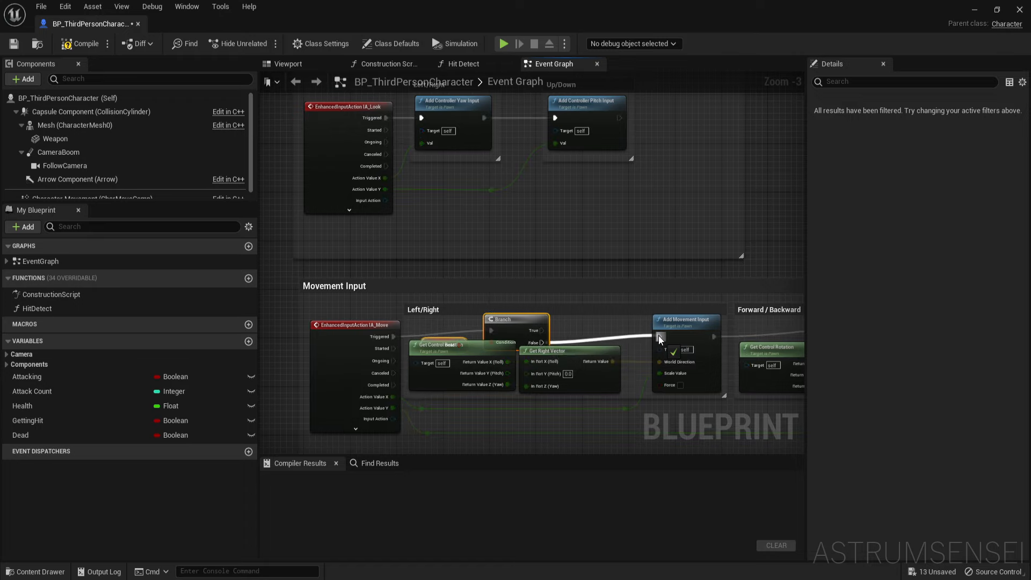
# Step: Straighten the connection between the InputAction Attack node and the Attack call, and compile the blueprint
pyautogui.moveTo(545, 226); pyautogui.dragTo(590, 96, button='right')
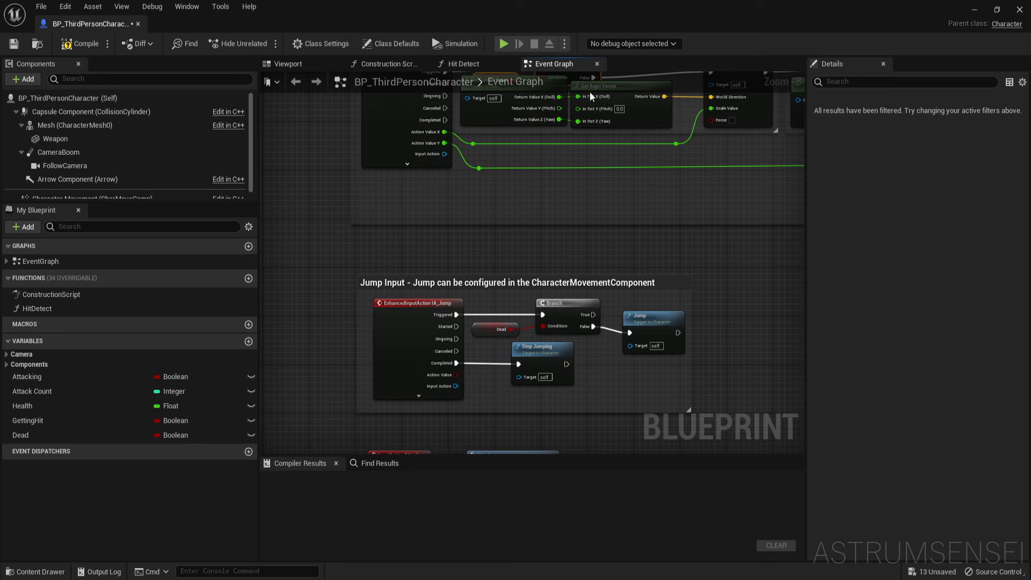
pyautogui.moveTo(511, 388); pyautogui.dragTo(521, 192, button='right')
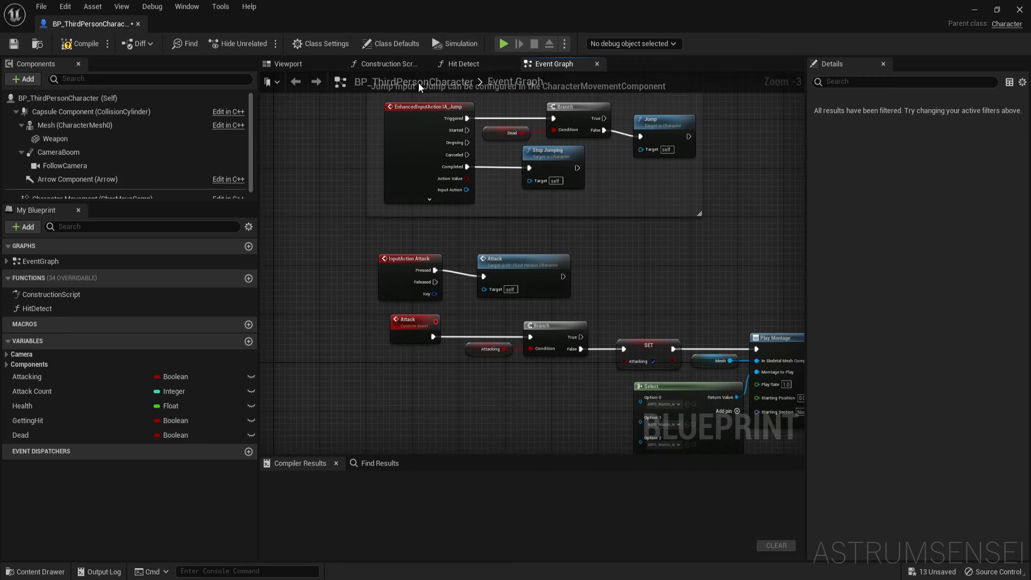
pyautogui.scroll(2, 428, 106)
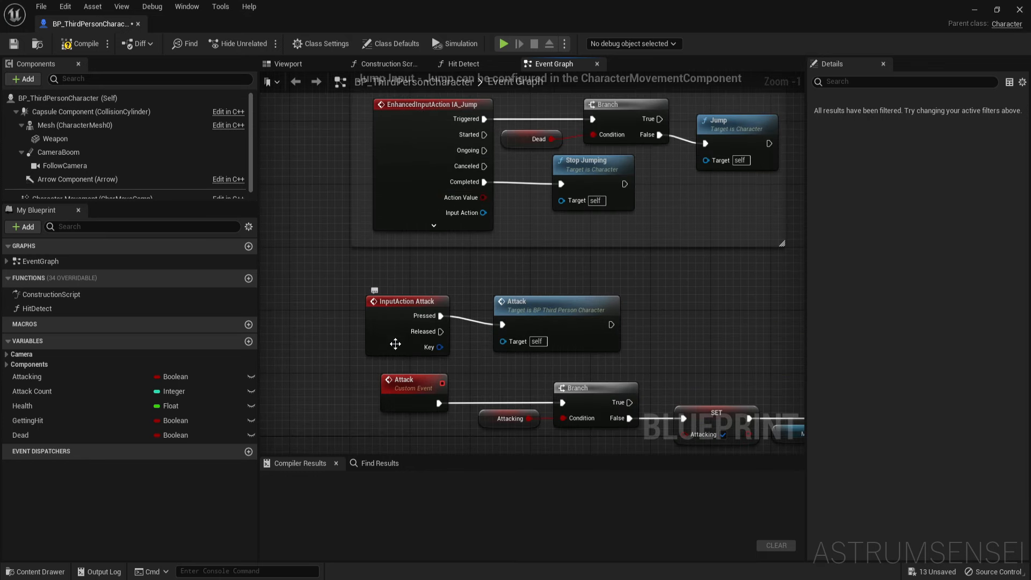
pyautogui.moveTo(402, 342)
pyautogui.mouseDown()
pyautogui.moveTo(403, 355)
pyautogui.moveTo(389, 328)
pyautogui.mouseUp()
pyautogui.press('q')
pyautogui.moveTo(540, 324); pyautogui.dragTo(547, 300)
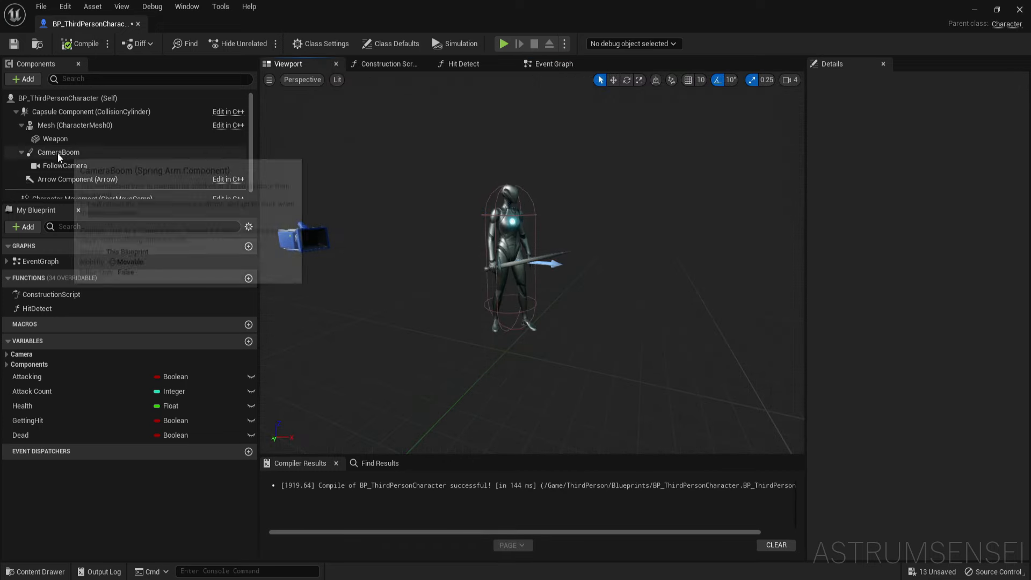
# Step: Turn off Do Collision Test on the CameraBoom and play the level briefly to test the camera
pyautogui.click(59, 154)
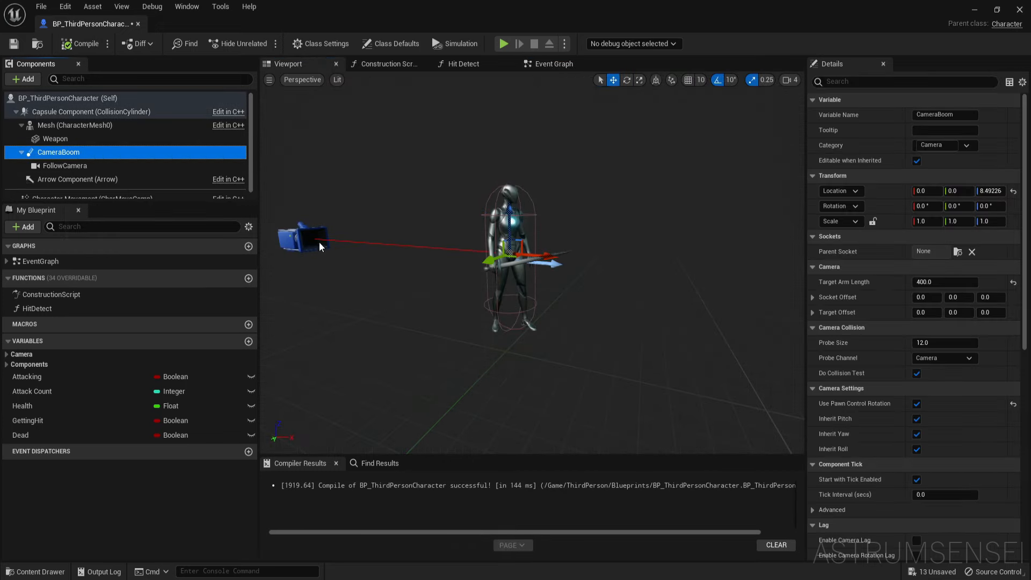
pyautogui.click(950, 358)
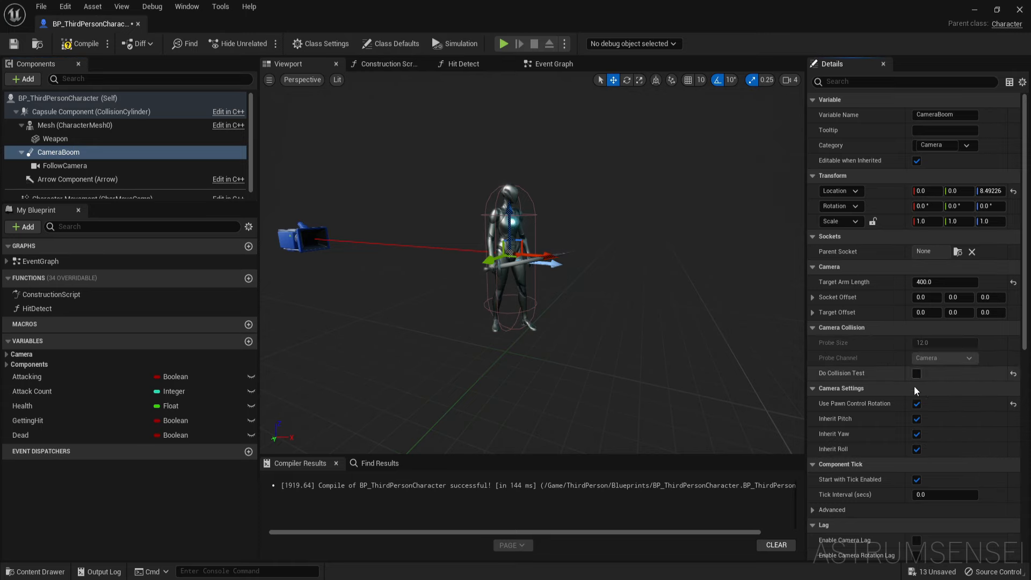
pyautogui.click(974, 10)
pyautogui.click(238, 44)
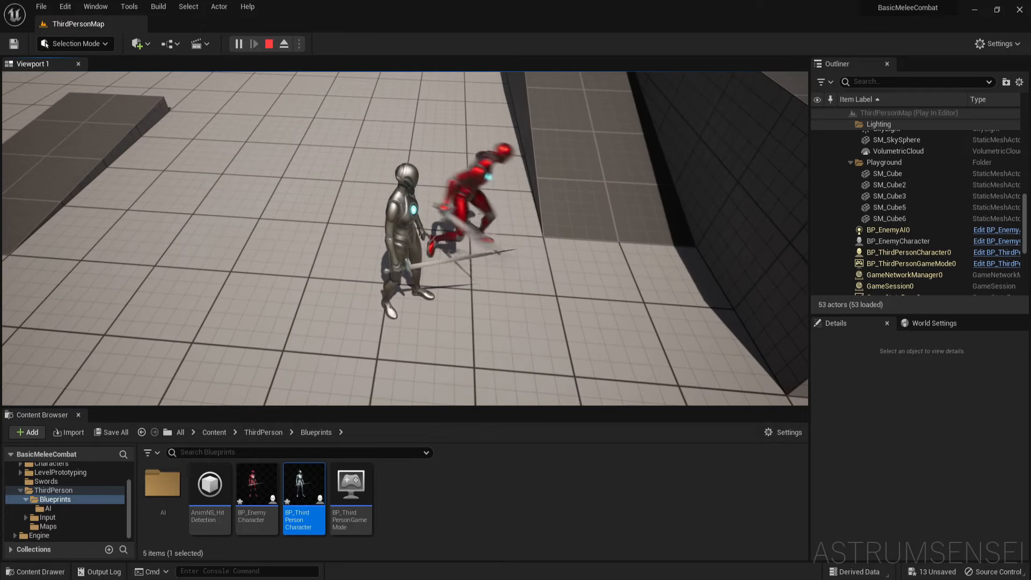
pyautogui.press('Escape')
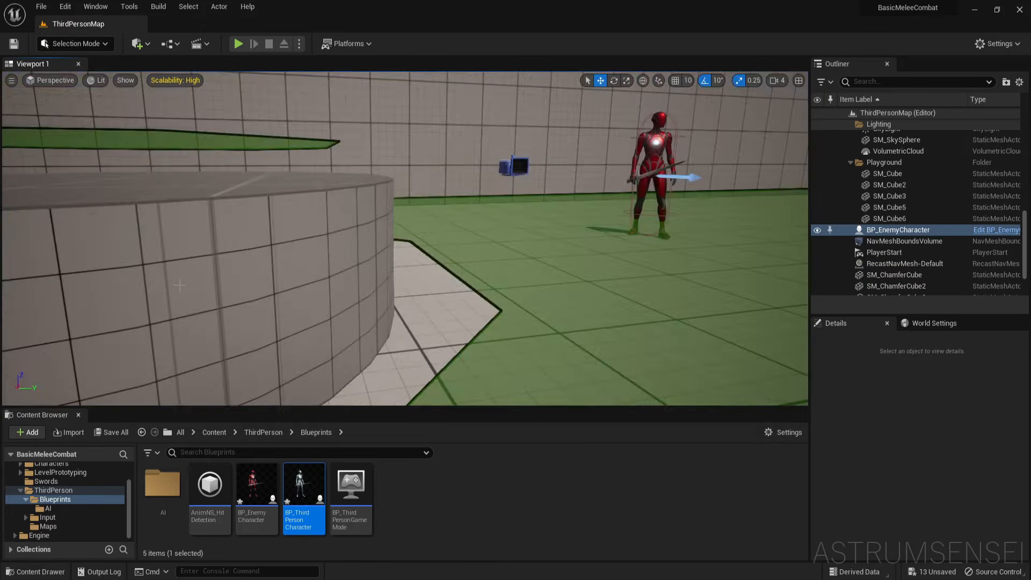
# Step: In BP_ThirdPersonCharacter's Event Graph, move the Attack custom event away from the Attacking Branch and paste a Dead variable with its Branch
pyautogui.click(257, 491)
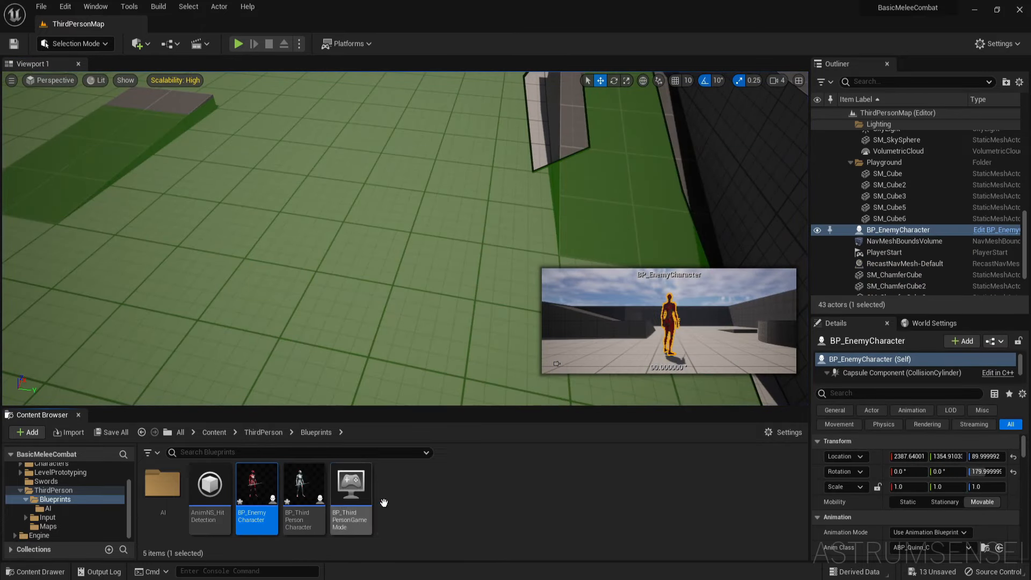
pyautogui.doubleClick(321, 487)
pyautogui.click(554, 64)
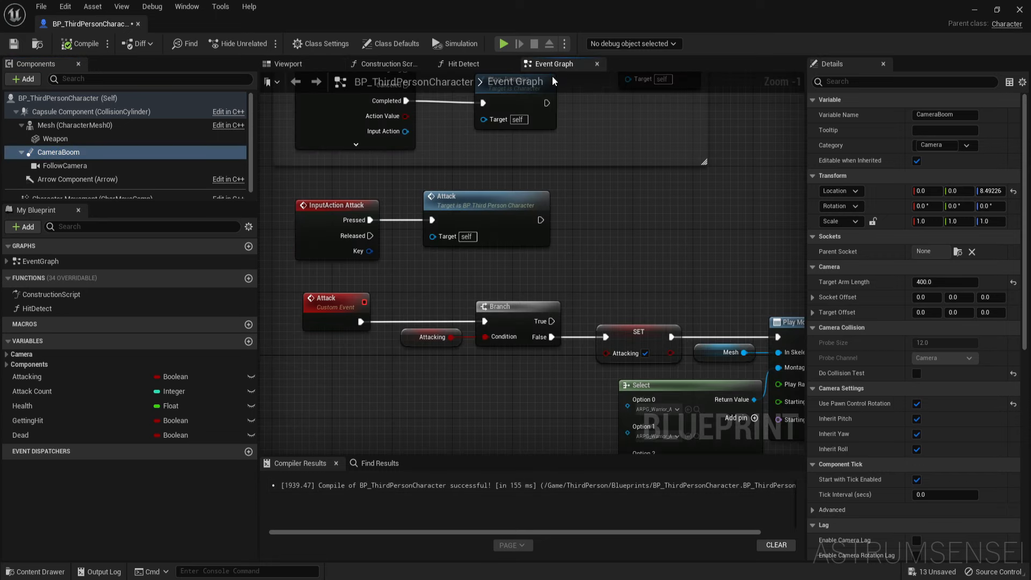
pyautogui.moveTo(475, 426); pyautogui.dragTo(493, 341, button='right')
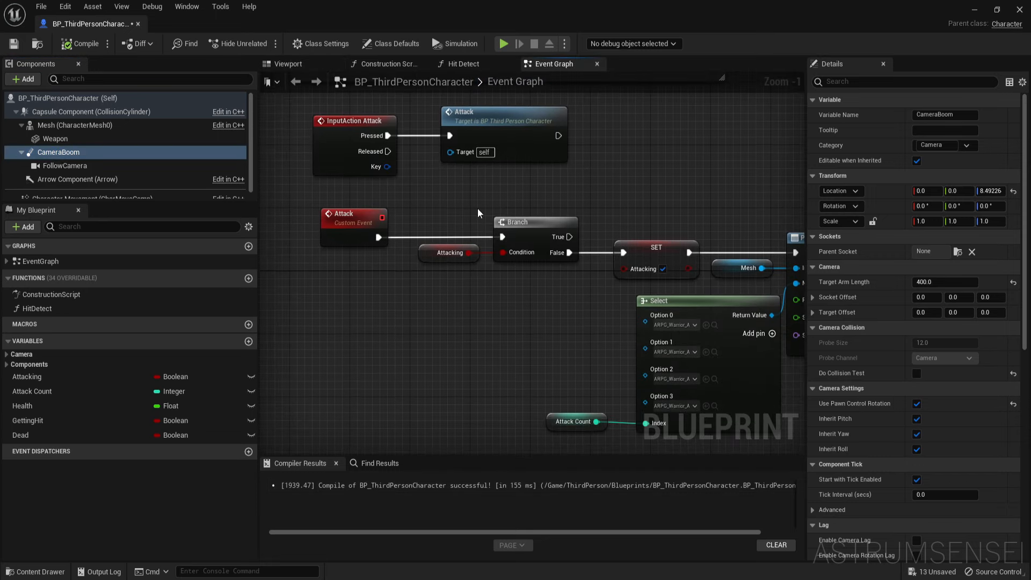
pyautogui.moveTo(364, 209); pyautogui.dragTo(481, 190, button='right')
pyautogui.moveTo(451, 206); pyautogui.dragTo(282, 207)
pyautogui.click(333, 261)
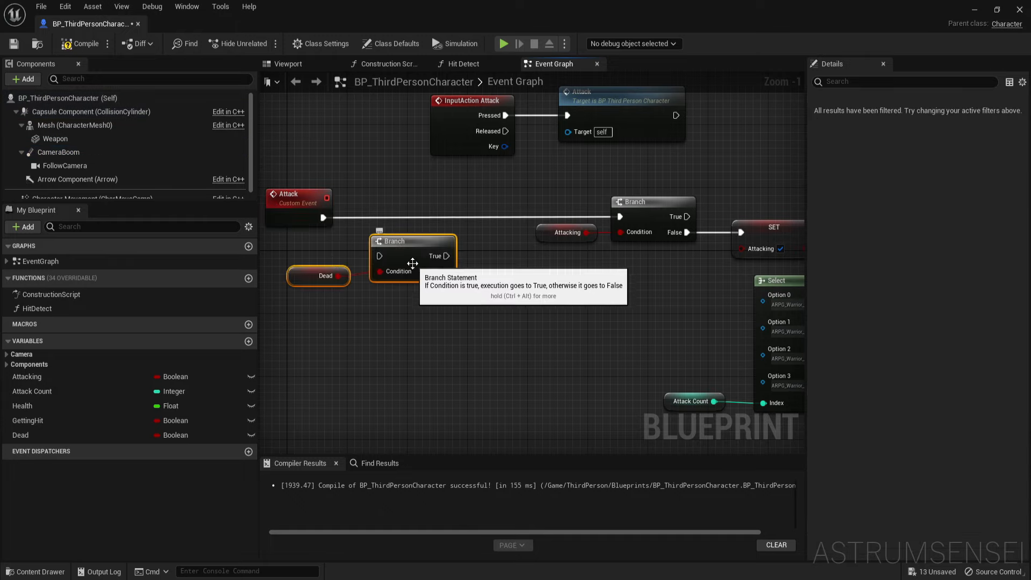
# Step: Wire the Attack custom event through the Dead Branch, connecting its False output to the Attacking Branch, and align the nodes
pyautogui.moveTo(412, 263); pyautogui.dragTo(483, 220)
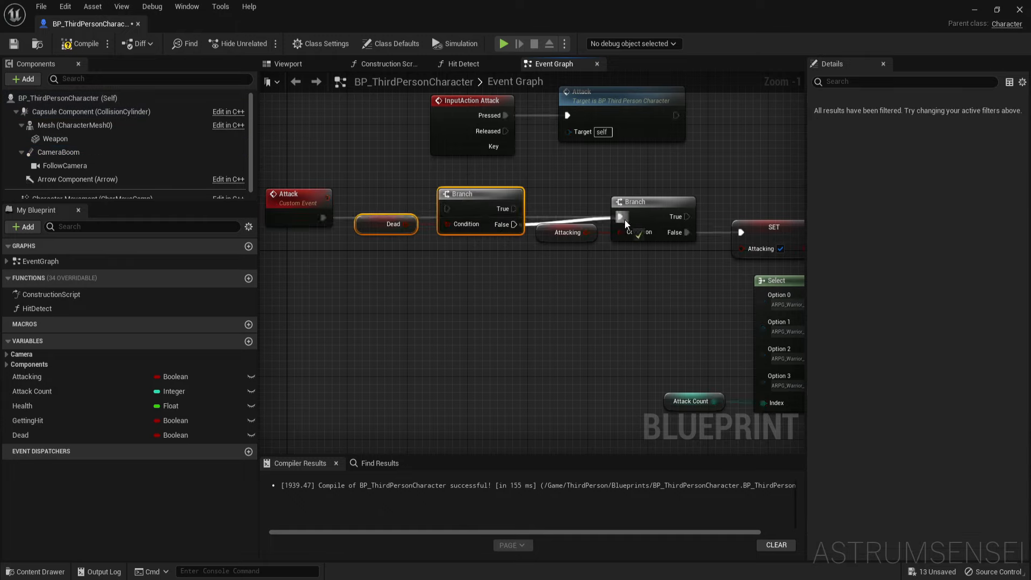
pyautogui.moveTo(624, 219); pyautogui.dragTo(505, 225)
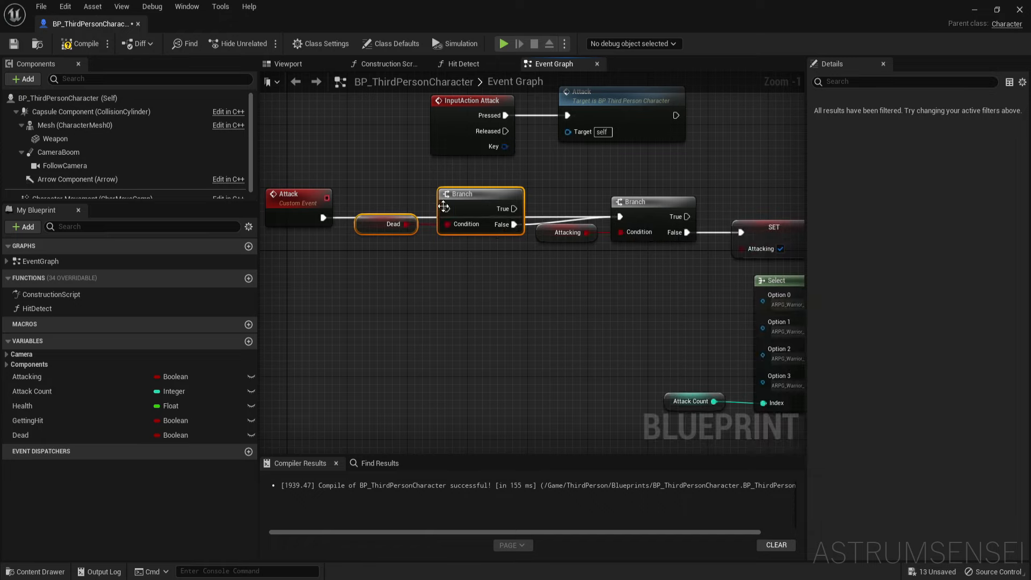
pyautogui.moveTo(443, 207); pyautogui.dragTo(327, 217)
pyautogui.moveTo(492, 208); pyautogui.dragTo(492, 216)
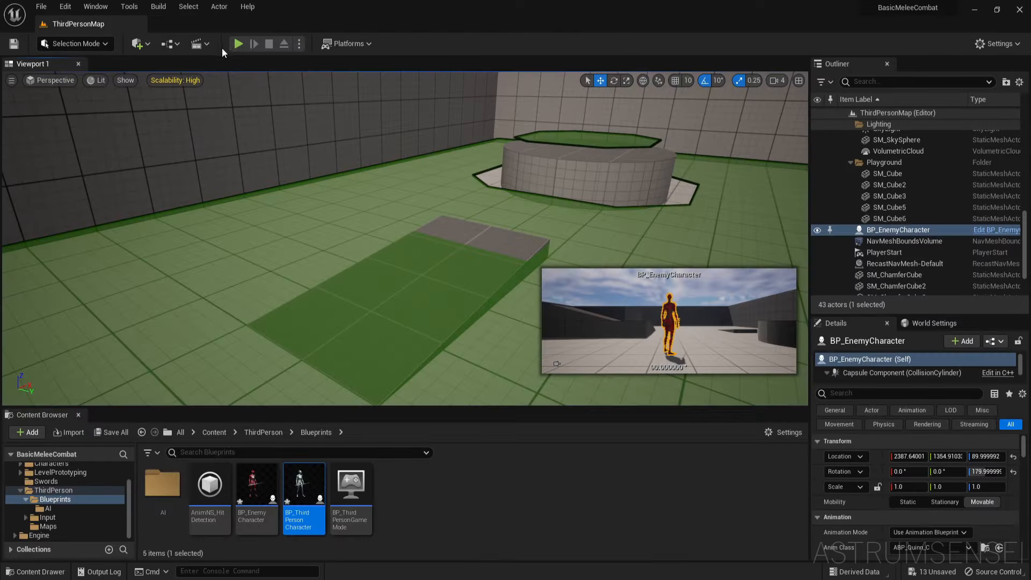
# Step: Play the level to test the fight between the player and the chasing enemy, and stop the session
pyautogui.click(238, 44)
pyautogui.press('w')
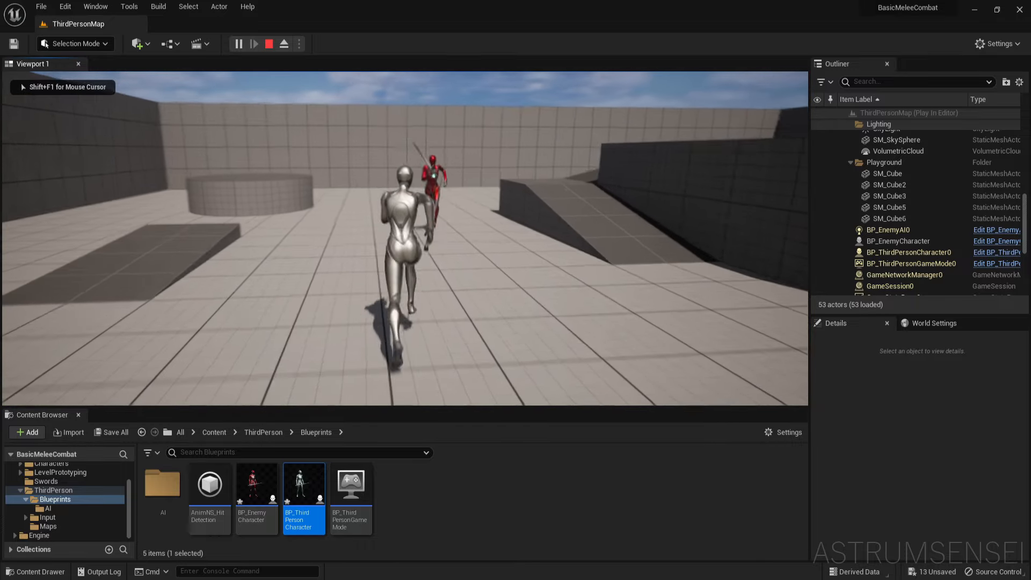
pyautogui.press('w')
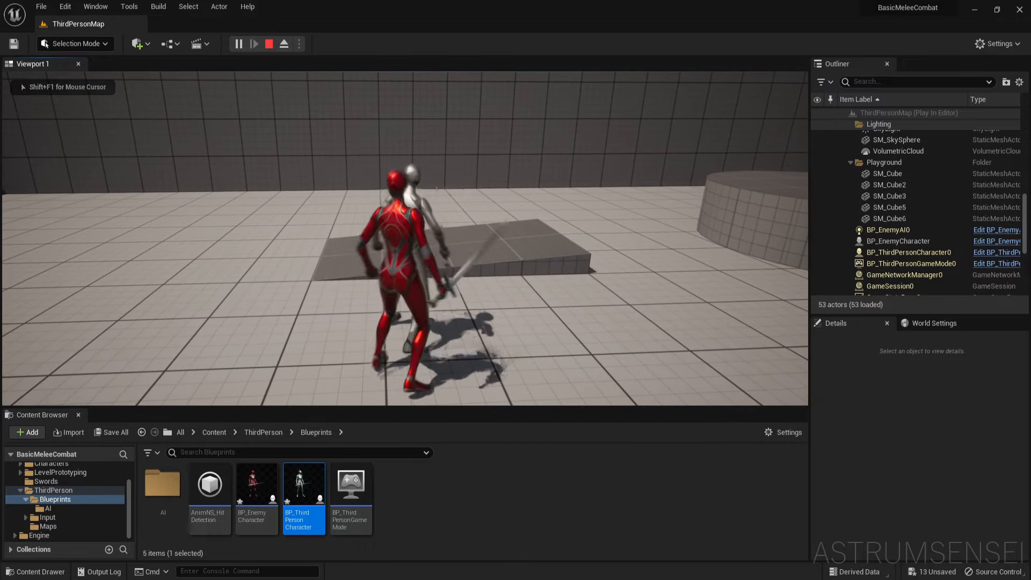
pyautogui.press('w')
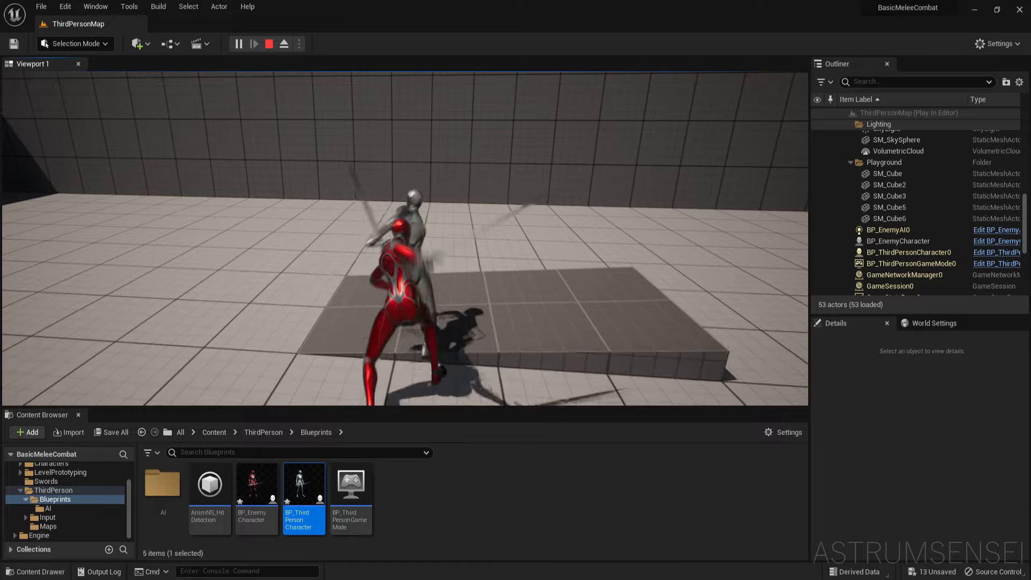
pyautogui.press('w')
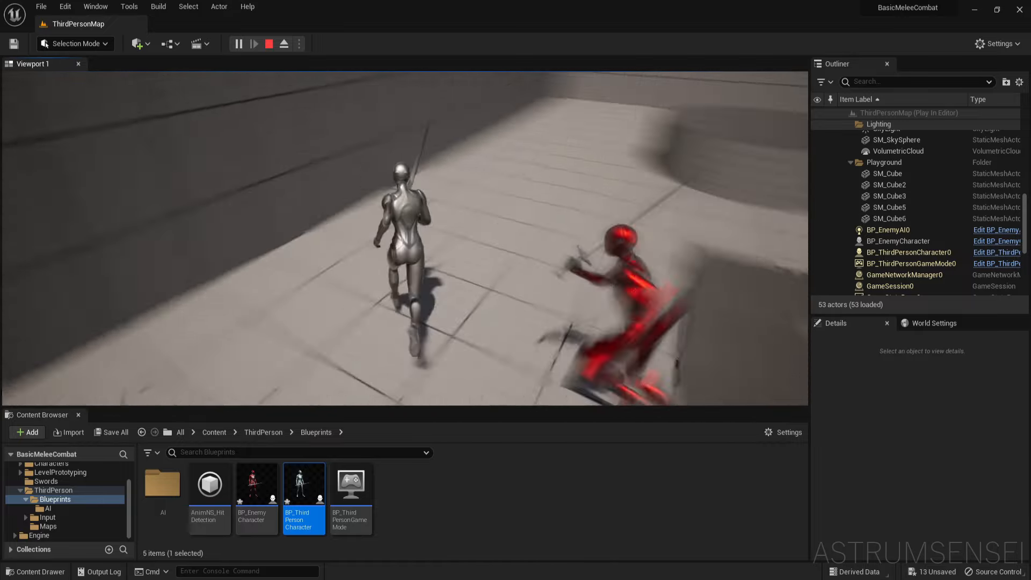
pyautogui.press('s')
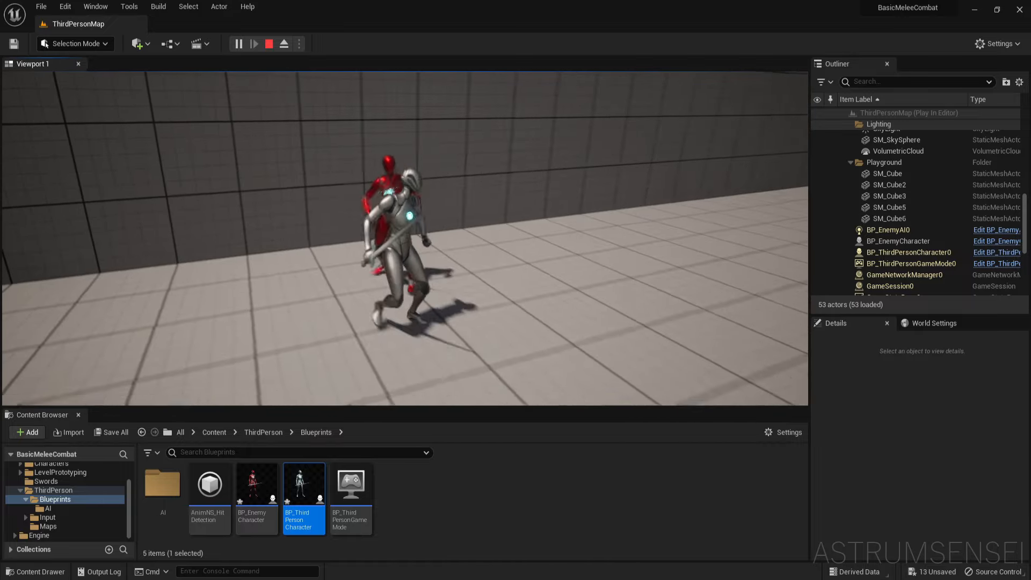
pyautogui.press('Escape')
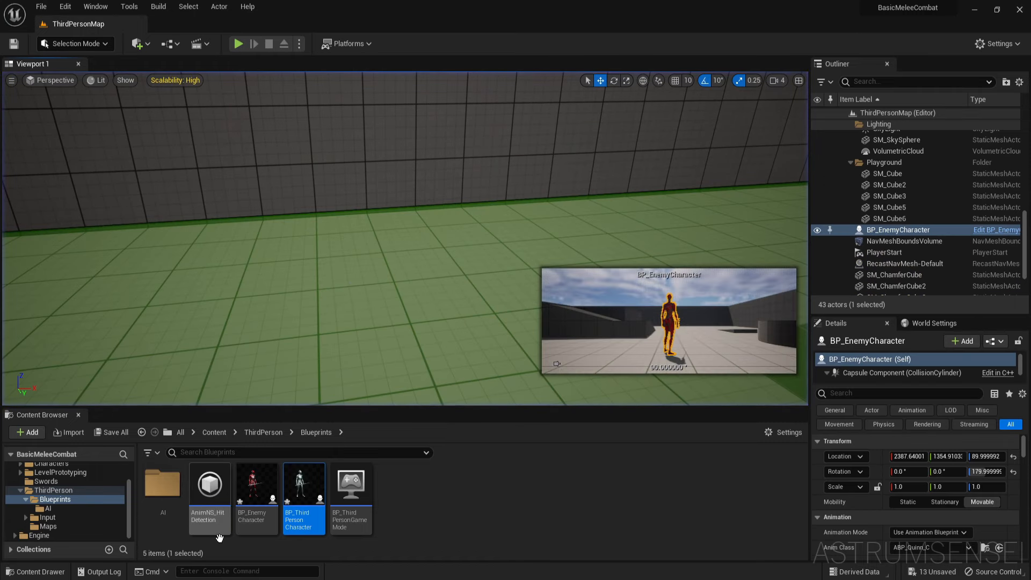
# Step: Review the death and Attack chains in BP_ThirdPersonCharacter's Event Graph and nudge the Attack chain's Retriggerable Delay node slightly upward
pyautogui.doubleClick(304, 496)
pyautogui.moveTo(456, 193); pyautogui.dragTo(535, 165, button='right')
pyautogui.scroll(4, 644, 274)
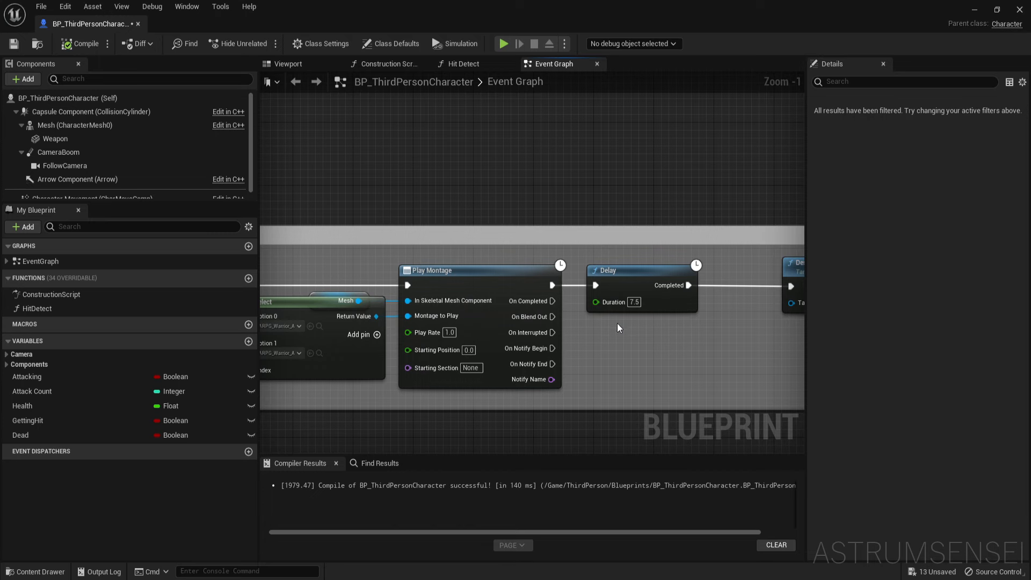
pyautogui.moveTo(369, 268); pyautogui.dragTo(609, 253, button='right')
pyautogui.scroll(-4, 586, 254)
pyautogui.moveTo(390, 263); pyautogui.dragTo(521, 268, button='right')
pyautogui.moveTo(622, 130); pyautogui.dragTo(535, 400, button='right')
pyautogui.moveTo(538, 204); pyautogui.dragTo(527, 331, button='right')
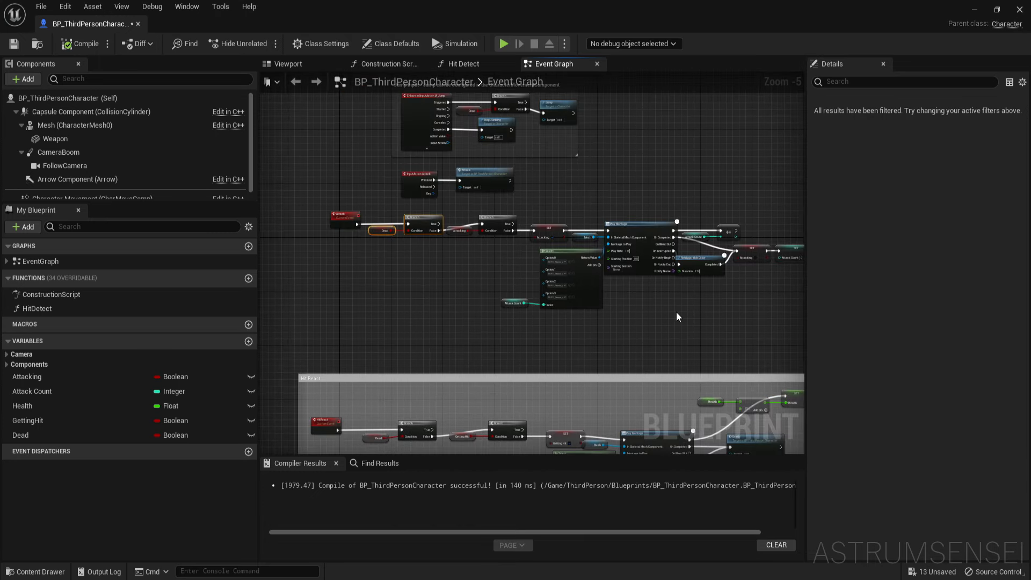
pyautogui.scroll(3, 676, 290)
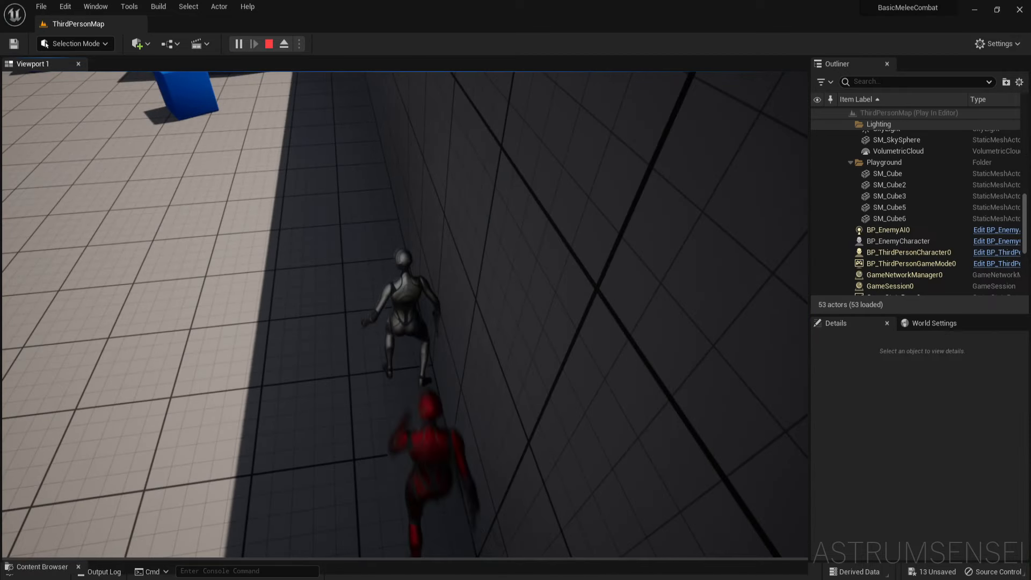
pyautogui.press('Escape')
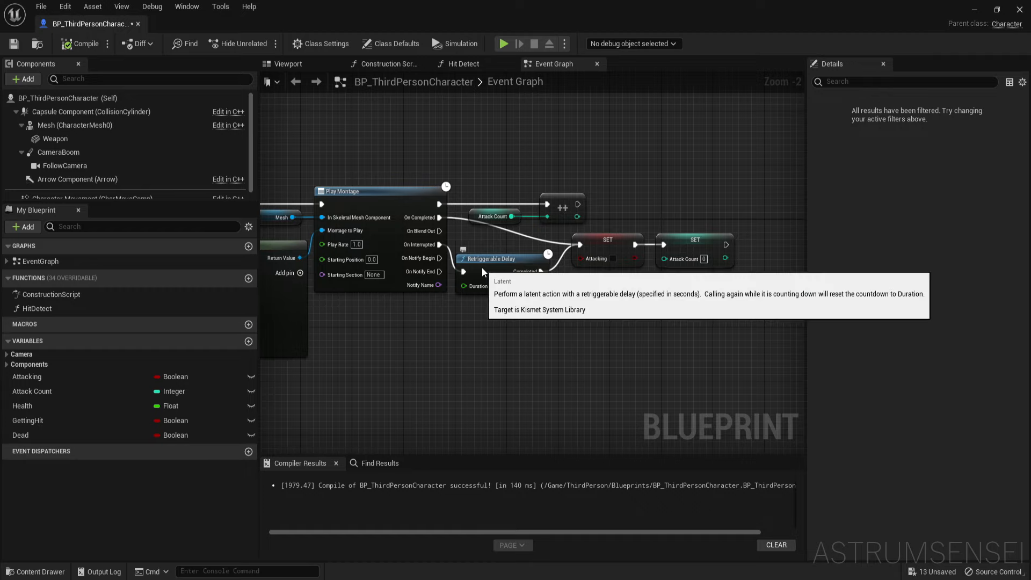
pyautogui.moveTo(466, 259); pyautogui.dragTo(472, 238)
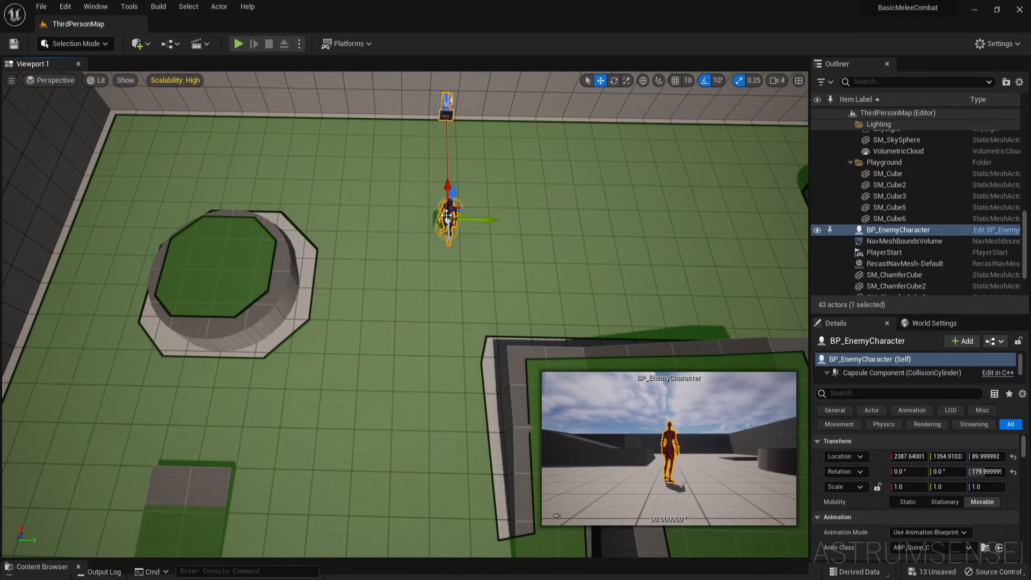
# Step: Duplicate BP_EnemyCharacter beside the round platform and rotate the copy to about 160° on Z
pyautogui.keyDown('alt'); pyautogui.moveTo(456, 208); pyautogui.dragTo(346, 253); pyautogui.keyUp('alt')
pyautogui.press('e')
pyautogui.moveTo(385, 284); pyautogui.dragTo(420, 250)
pyautogui.press('w')
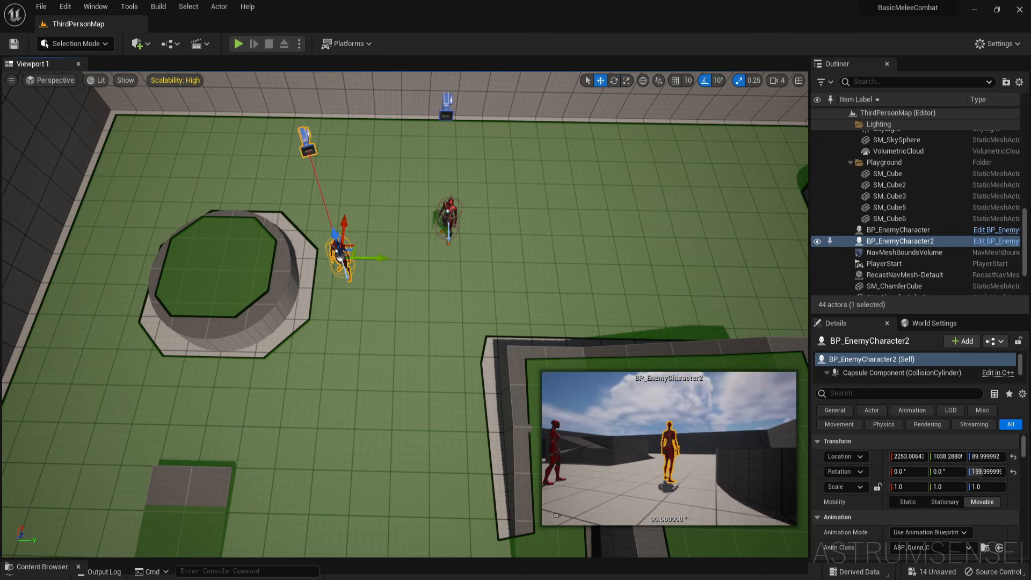
# Step: Duplicate both enemies together, snap the copies to the floor, turn them toward the originals and move them to the opposite side of the arena
pyautogui.click(449, 215)
pyautogui.keyDown('shift'); pyautogui.click(339, 257); pyautogui.keyUp('shift')
pyautogui.moveTo(298, 228); pyautogui.dragTo(357, 247, button='right')
pyautogui.keyDown('alt'); pyautogui.moveTo(297, 239); pyautogui.dragTo(370, 394); pyautogui.keyUp('alt')
pyautogui.press('End')
pyautogui.press('e')
pyautogui.moveTo(359, 342); pyautogui.dragTo(418, 339, button='right')
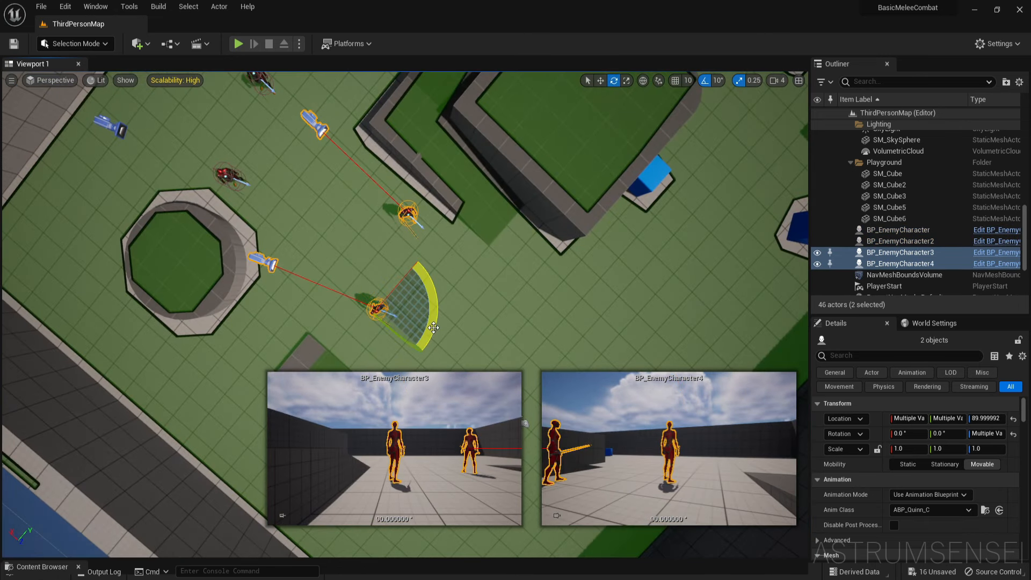
pyautogui.moveTo(434, 327); pyautogui.dragTo(455, 369)
pyautogui.press('w')
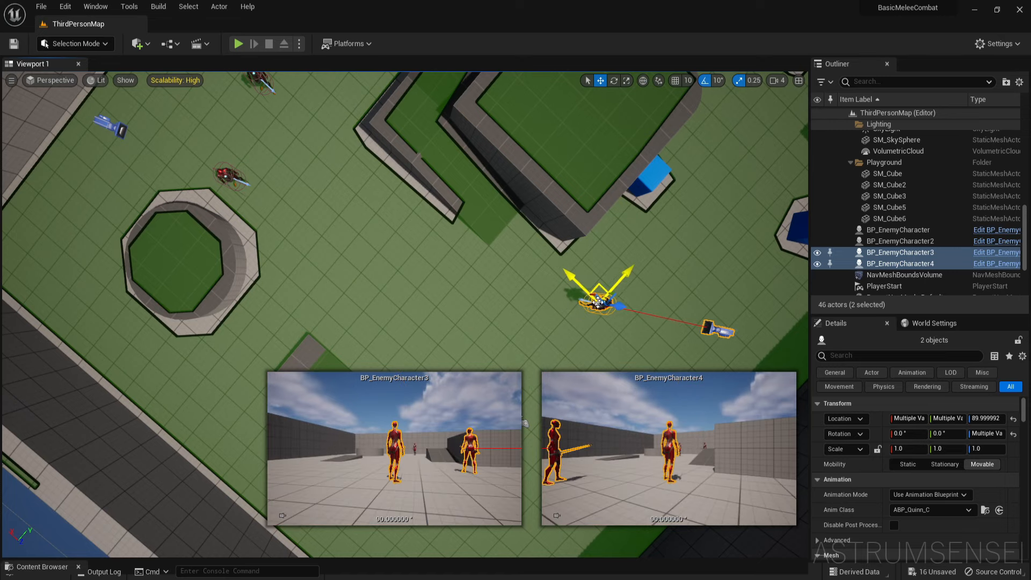
# Step: Play the level, running, jumping and fighting among the four enemies to test how they chase and attack
pyautogui.click(237, 46)
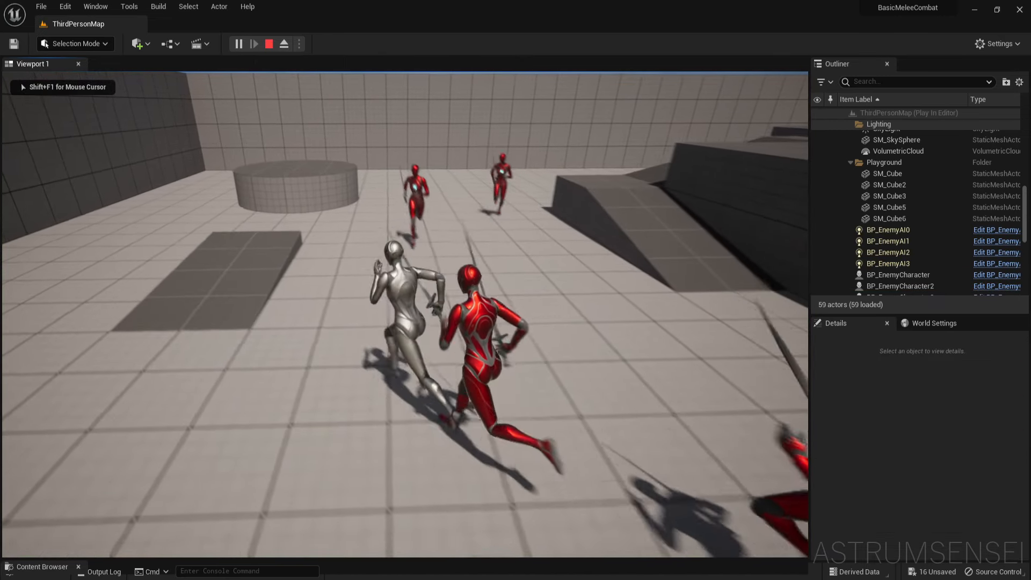
pyautogui.press('space')
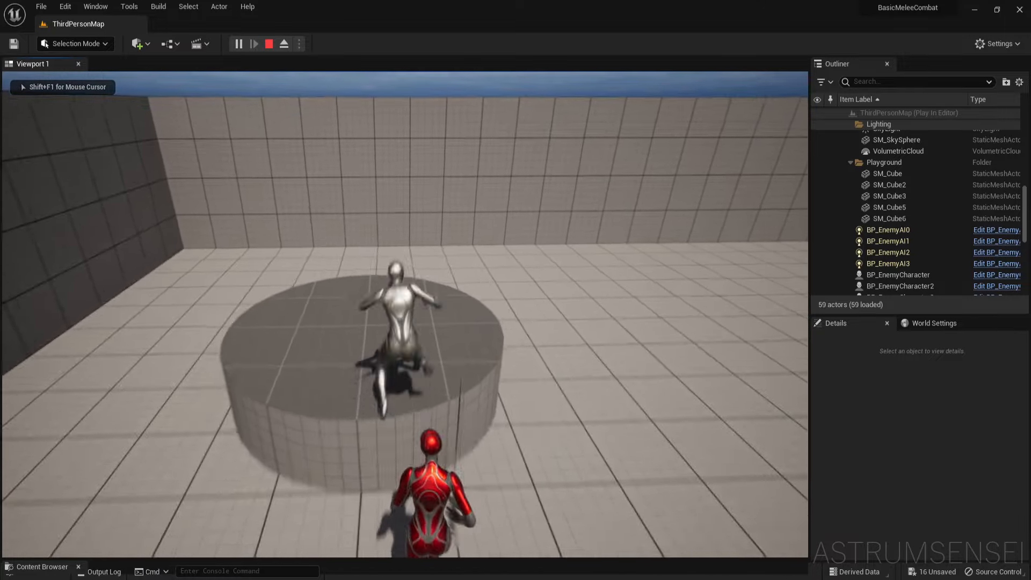
pyautogui.press('d')
pyautogui.press('d')
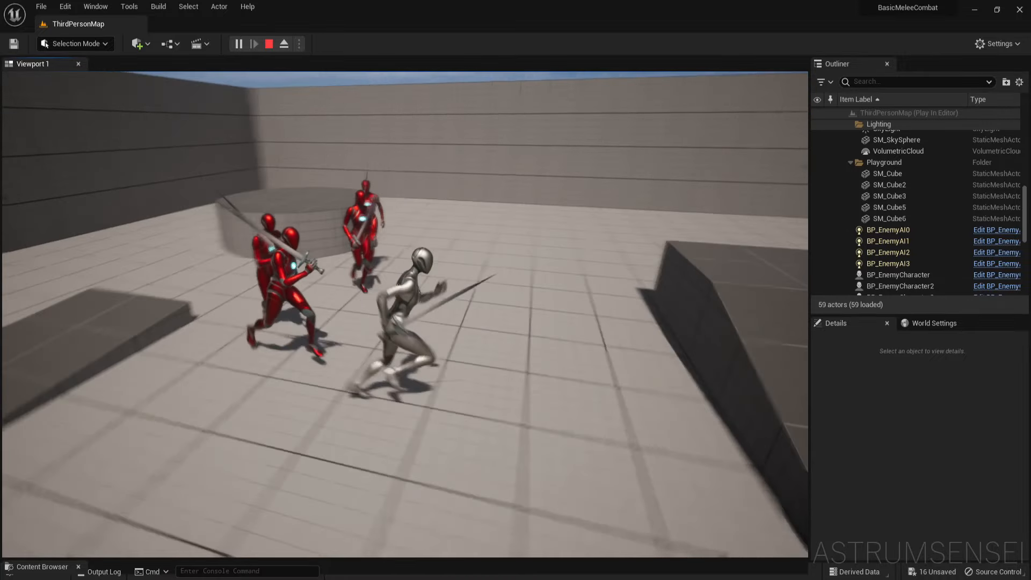
pyautogui.press('s')
pyautogui.press('w')
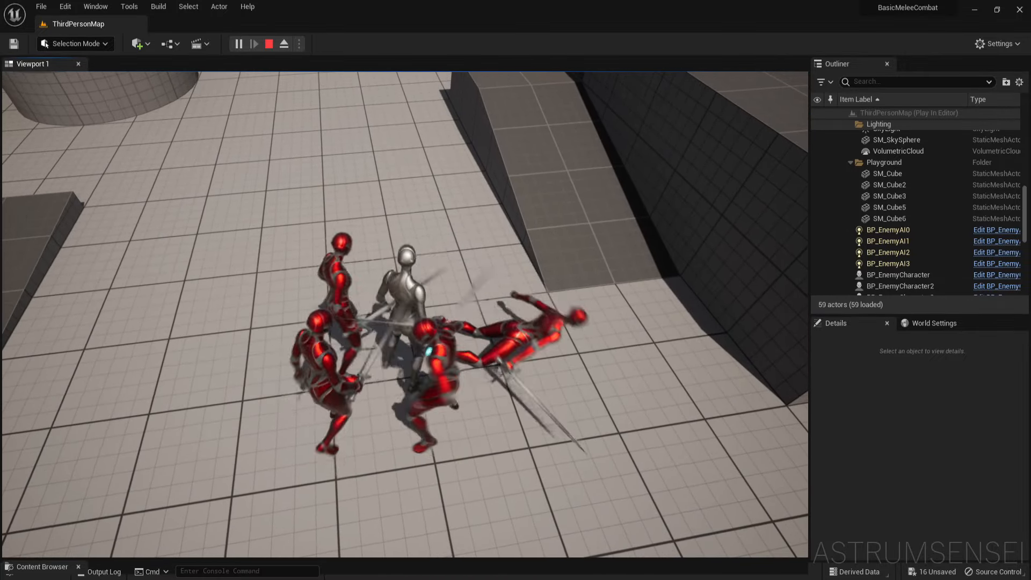
pyautogui.press('w')
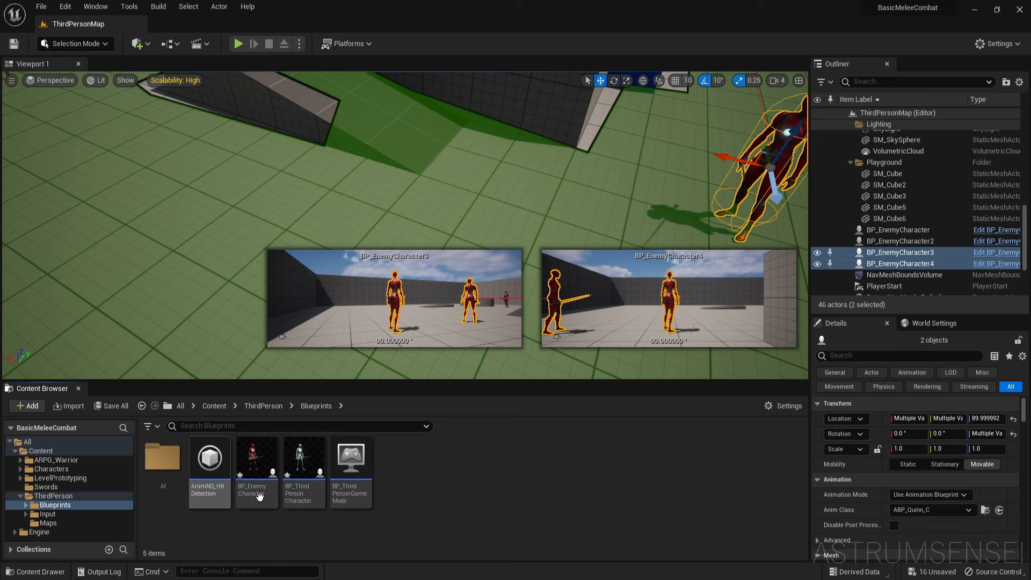
# Step: Create an Enumeration asset named Enum_CharacterType in the ThirdPerson Blueprints folder and open it
pyautogui.moveTo(251, 472)
pyautogui.click(302, 461)
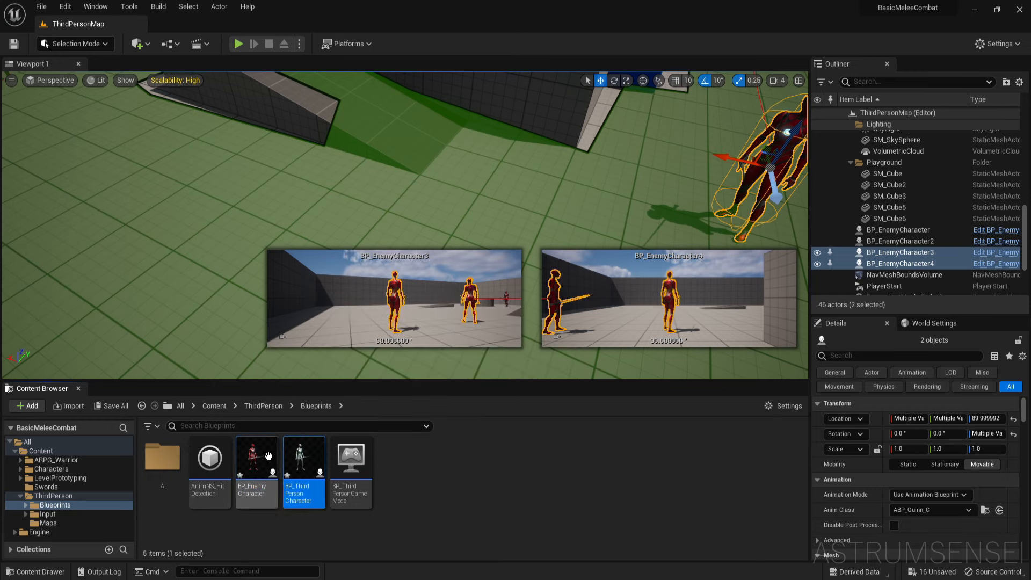
pyautogui.click(430, 474)
pyautogui.rightClick(419, 471)
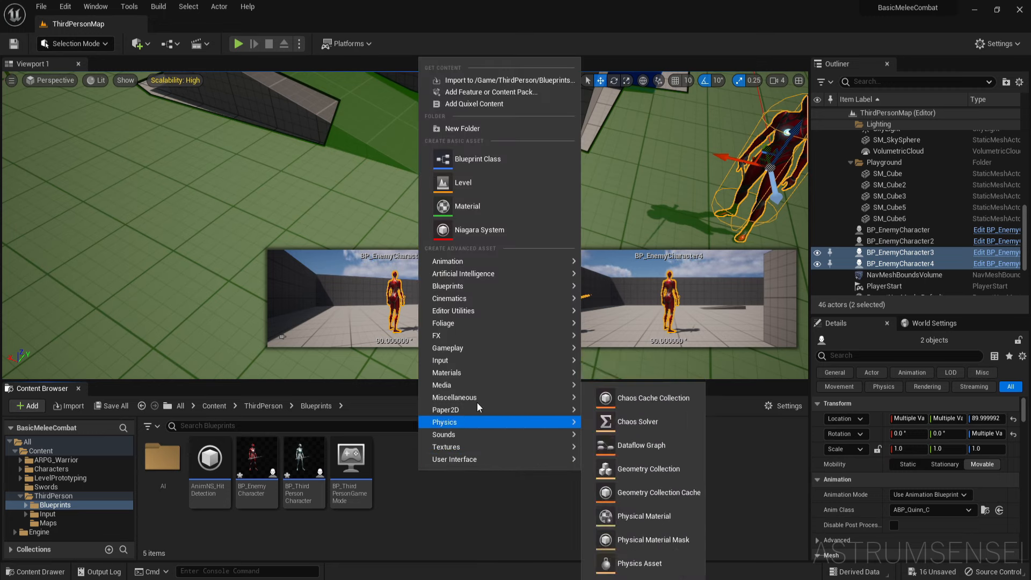
pyautogui.moveTo(460, 270)
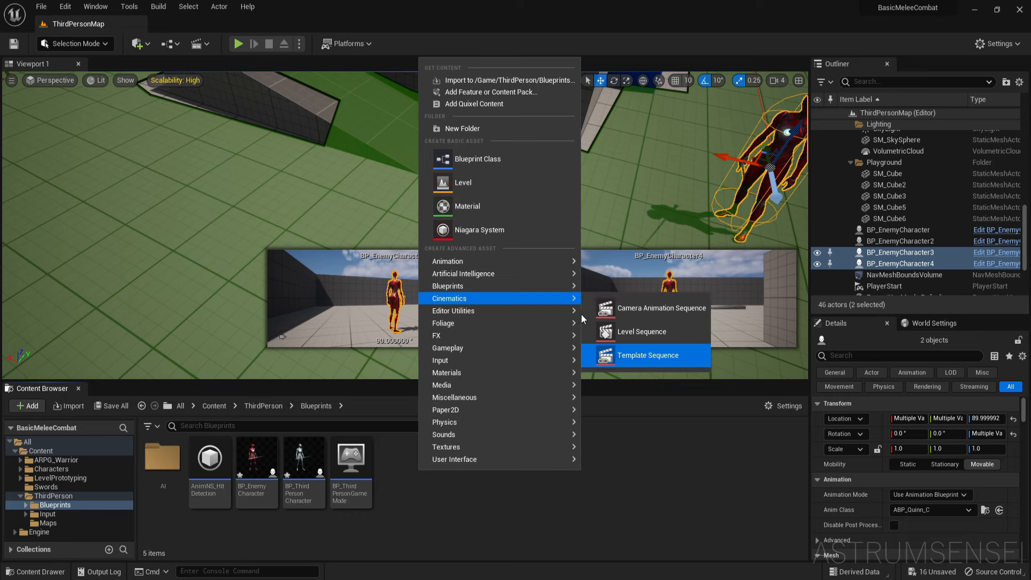
pyautogui.click(635, 396)
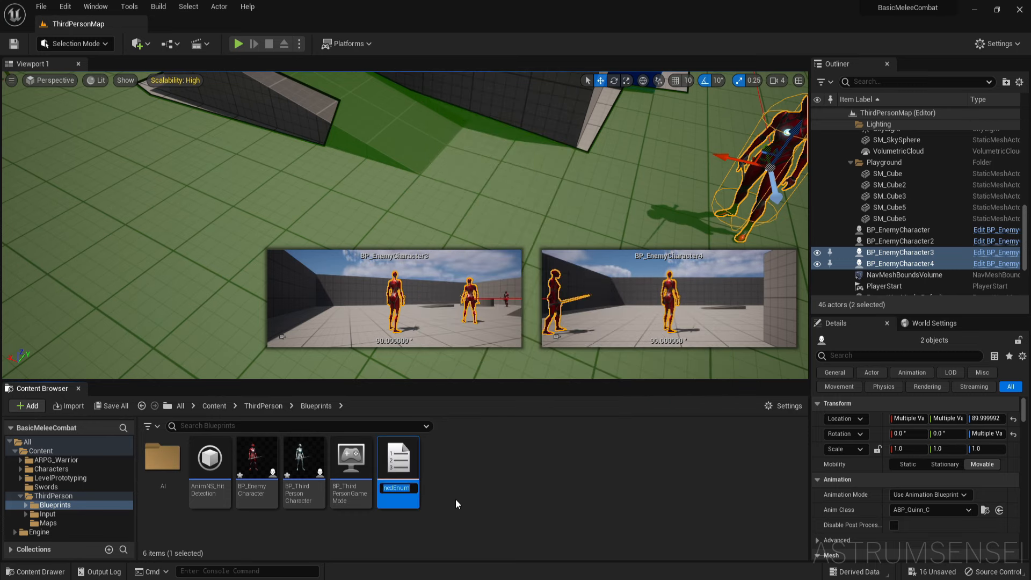
pyautogui.write('Enum_CharacterType')
pyautogui.press('Return')
pyautogui.press('Return')
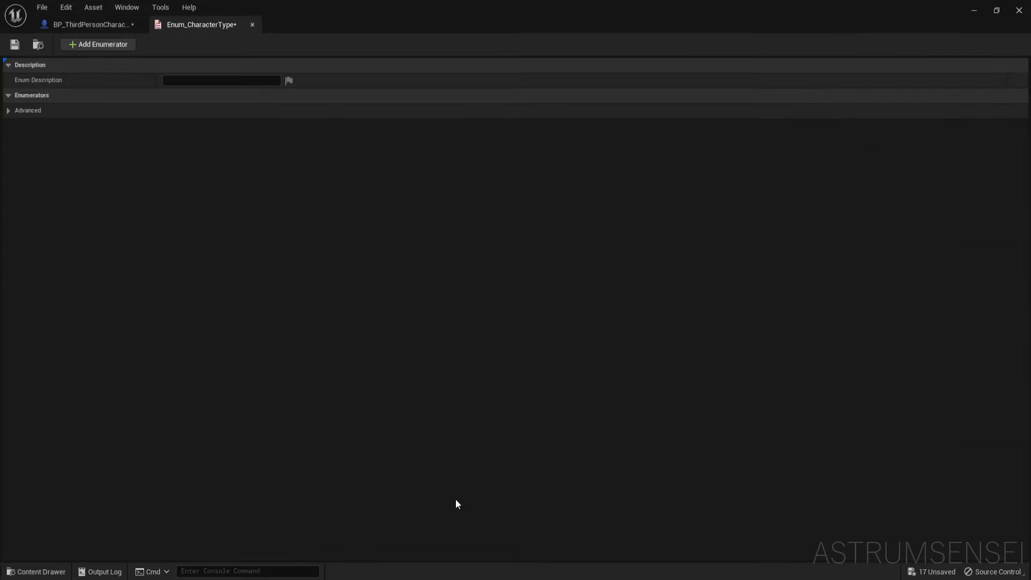
# Step: Add two enumerators to Enum_CharacterType and name them Player and Enemy
pyautogui.click(95, 43)
pyautogui.click(95, 43)
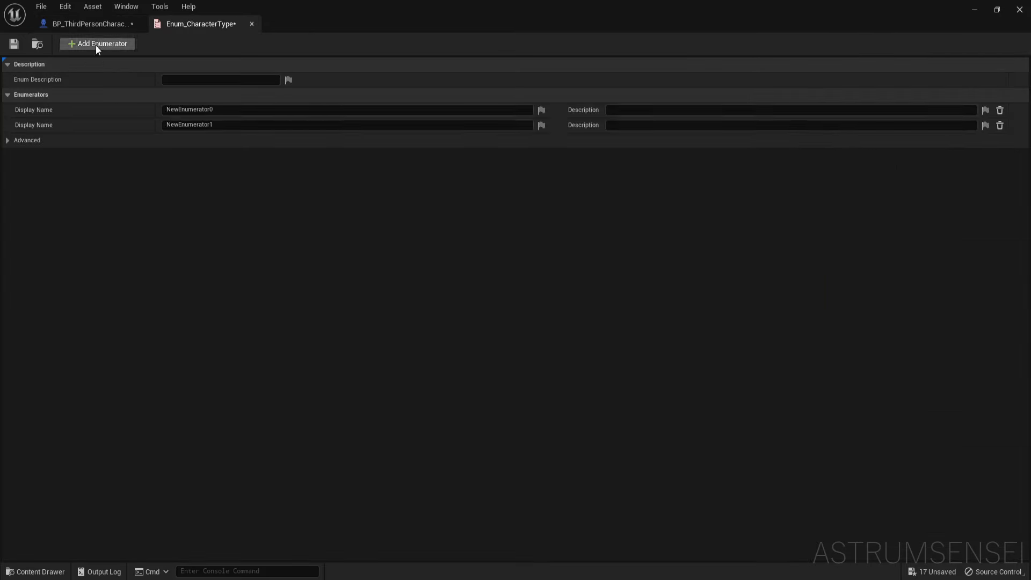
pyautogui.click(210, 110)
pyautogui.write('Player')
pyautogui.press('Return')
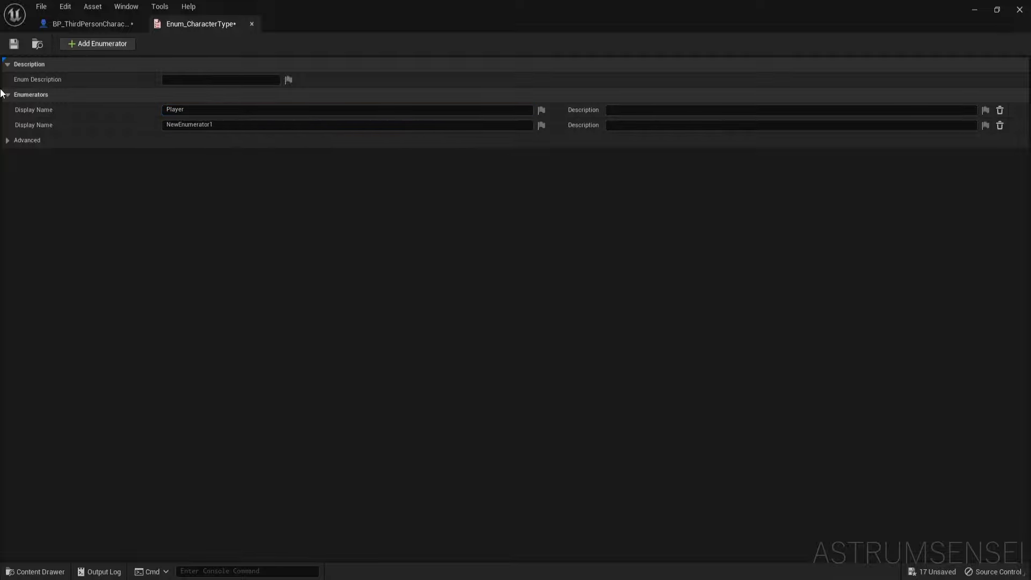
pyautogui.click(232, 124)
pyautogui.write('Enemy')
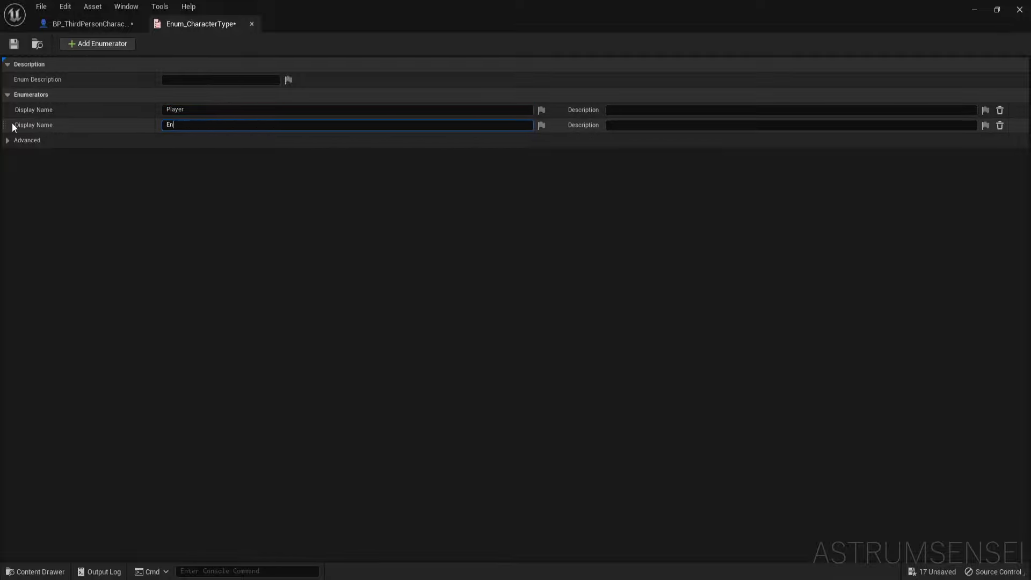
pyautogui.press('Return')
# Step: Add a new variable named CharacterType to BP_ThirdPersonCharacter
pyautogui.click(86, 23)
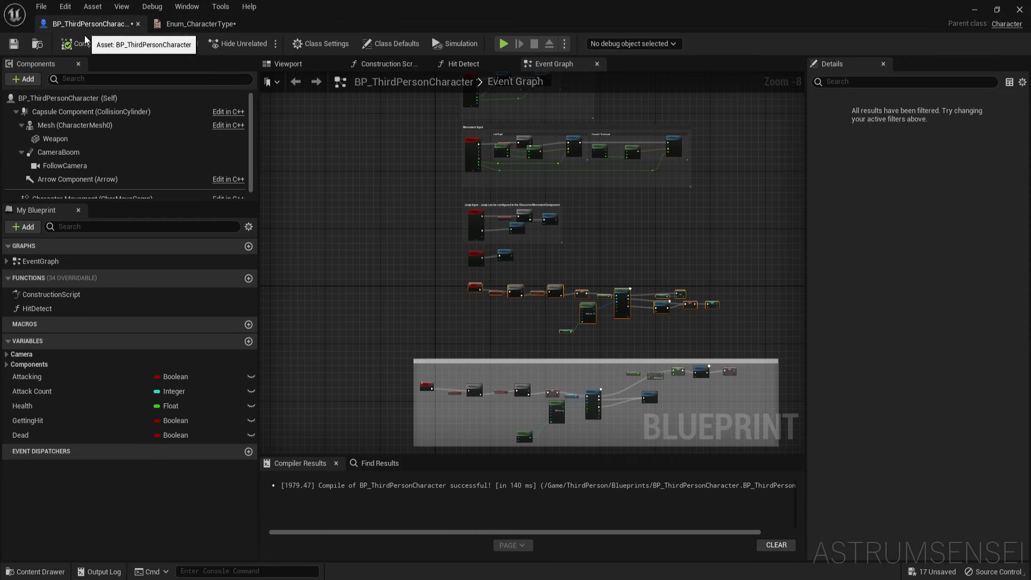
pyautogui.click(248, 342)
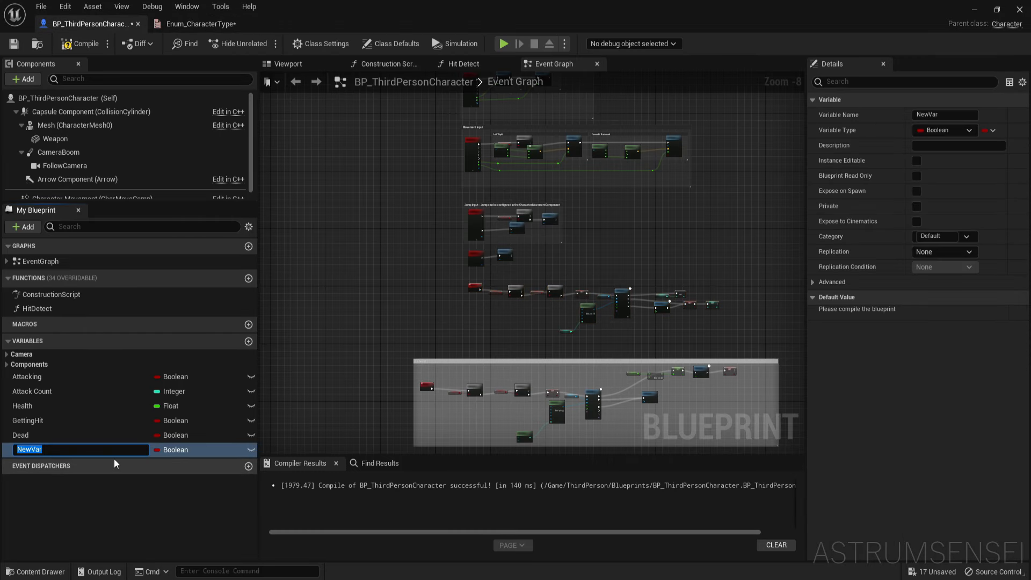
pyautogui.write('Character')
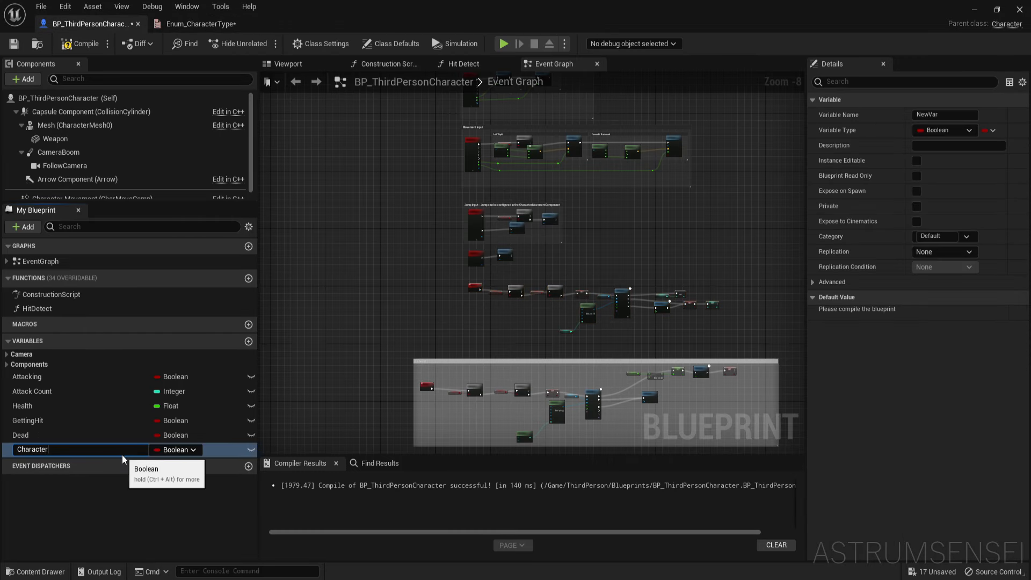
pyautogui.write('Type')
pyautogui.press('Return')
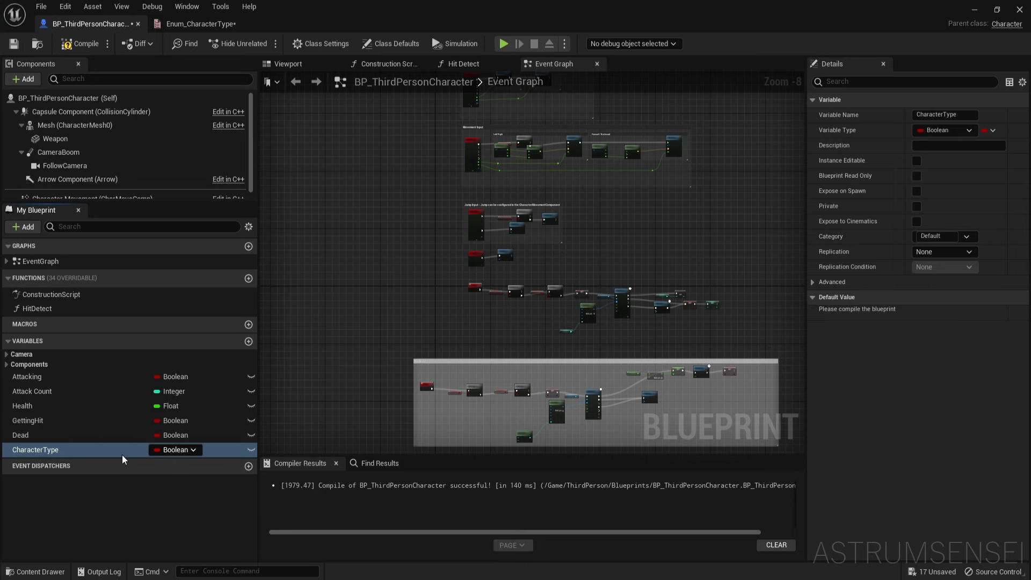
# Step: Change the CharacterType variable's type to Enum Character Type and make it instance editable
pyautogui.click(167, 451)
pyautogui.write('Enu')
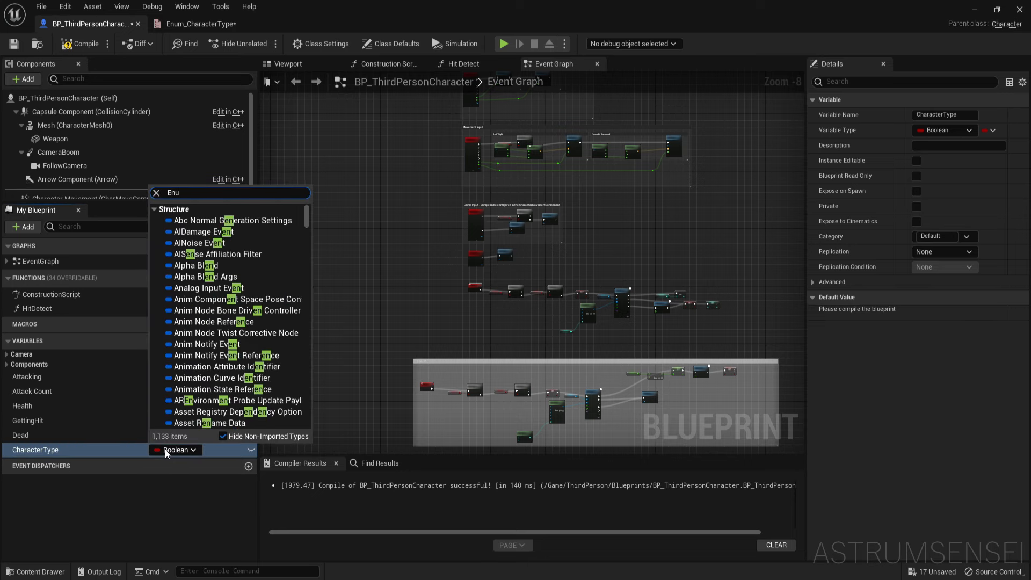
pyautogui.write('m character')
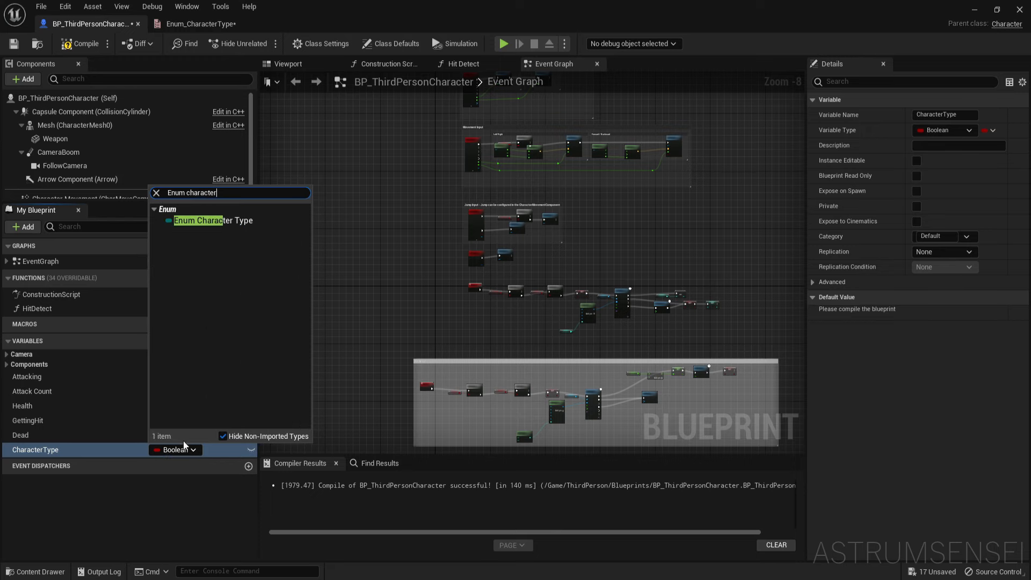
pyautogui.click(215, 224)
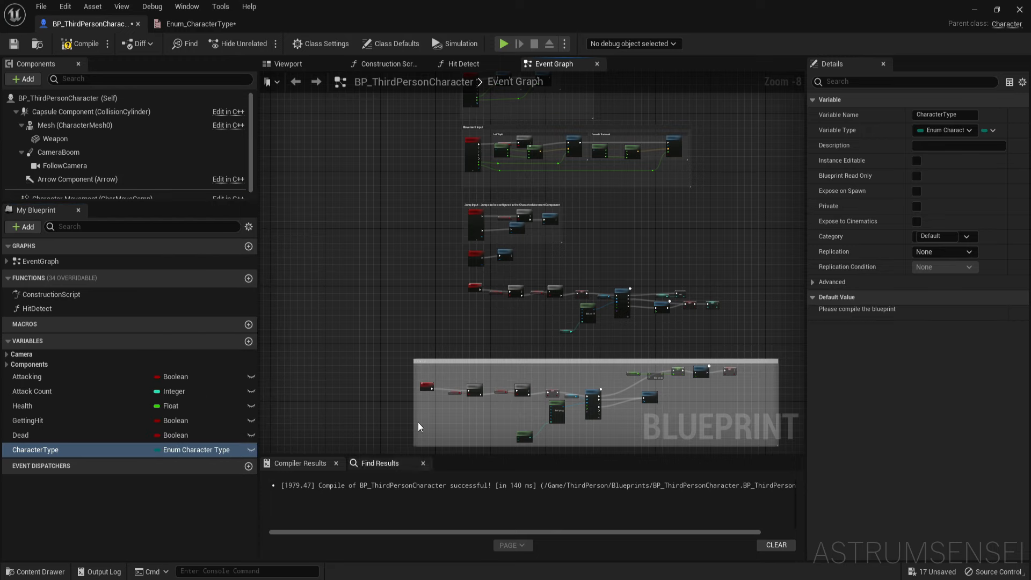
pyautogui.click(251, 450)
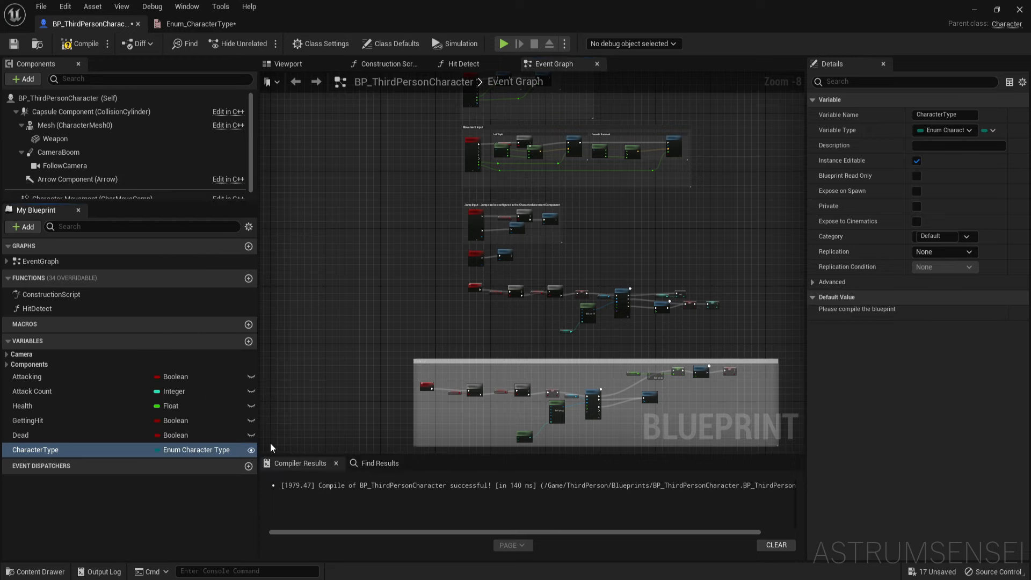
# Step: Compile BP_ThirdPersonCharacter, then set the default Character Type to Enemy in BP_EnemyCharacter and compile that blueprint too
pyautogui.click(80, 44)
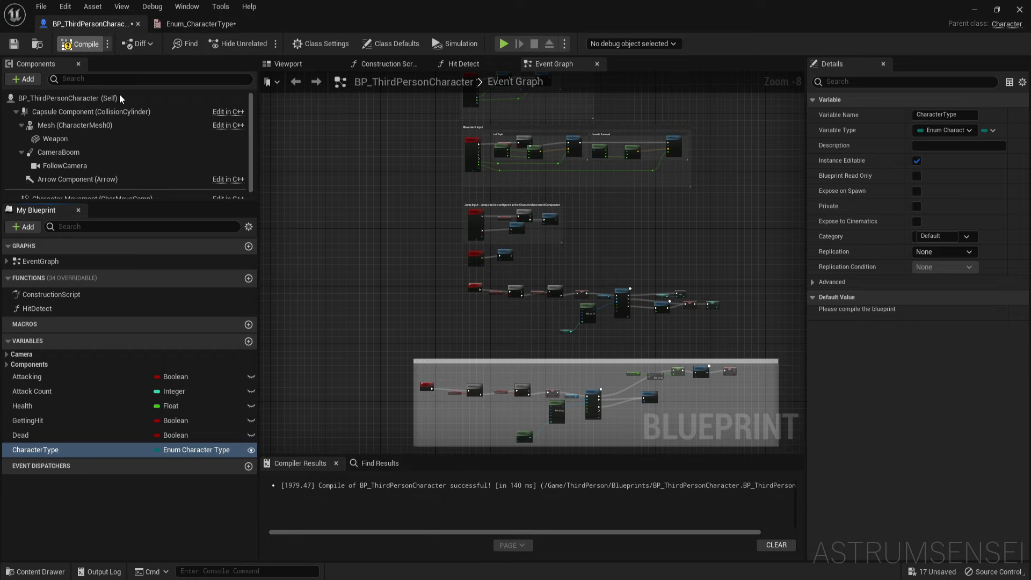
pyautogui.click(1019, 9)
pyautogui.doubleClick(256, 461)
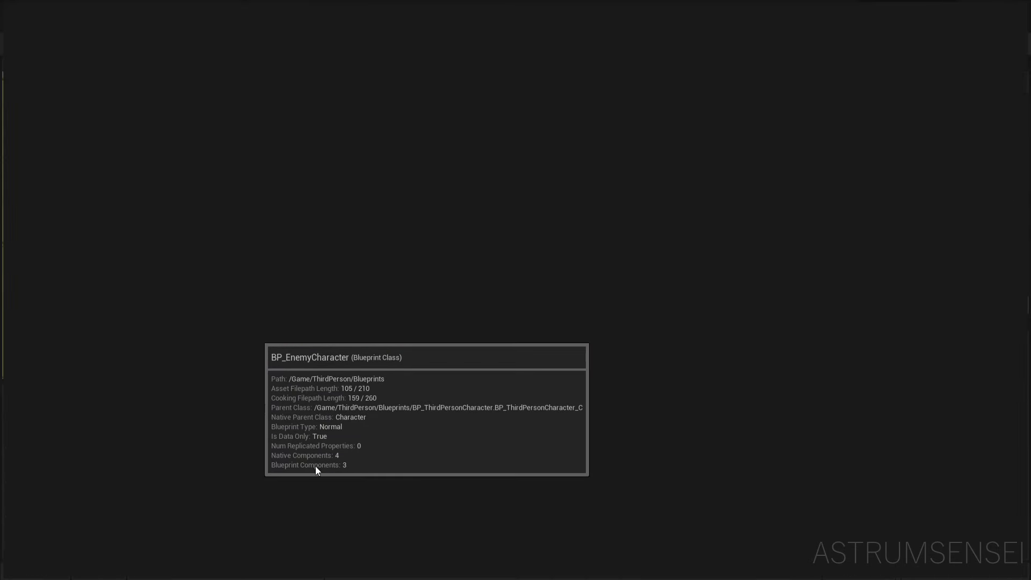
pyautogui.click(836, 83)
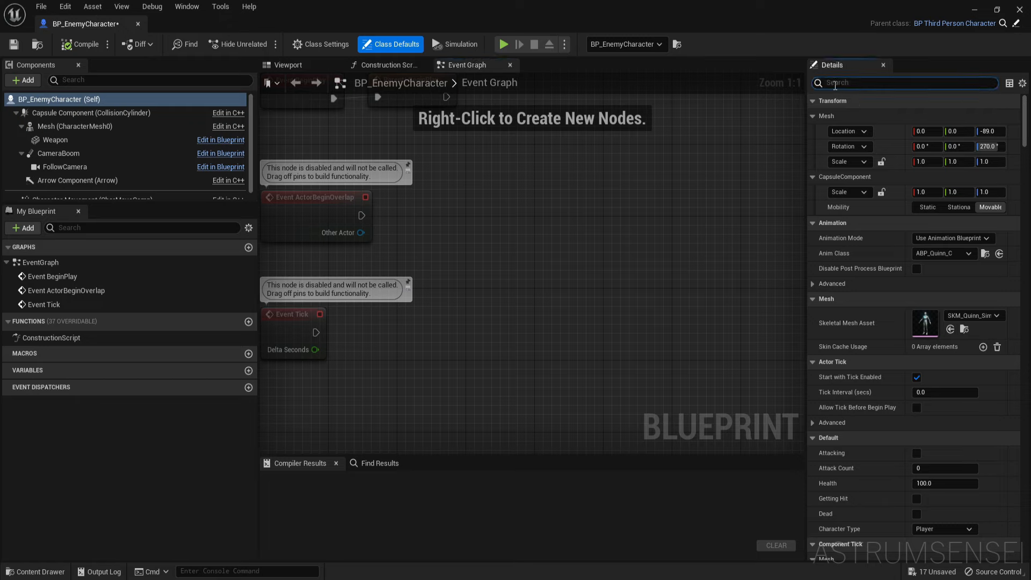
pyautogui.write('character')
pyautogui.click(943, 116)
pyautogui.click(929, 137)
pyautogui.click(63, 45)
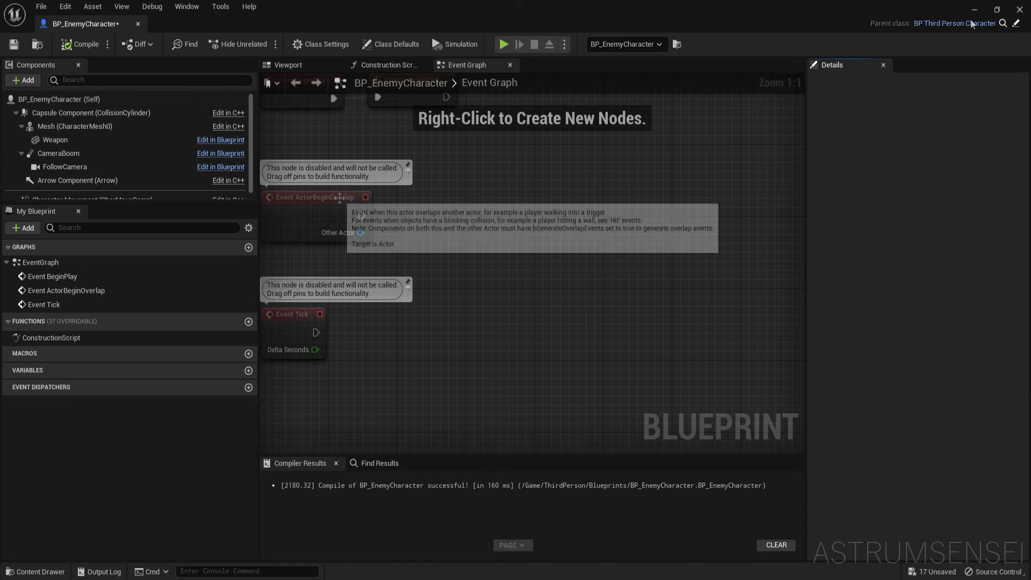
pyautogui.click(1019, 10)
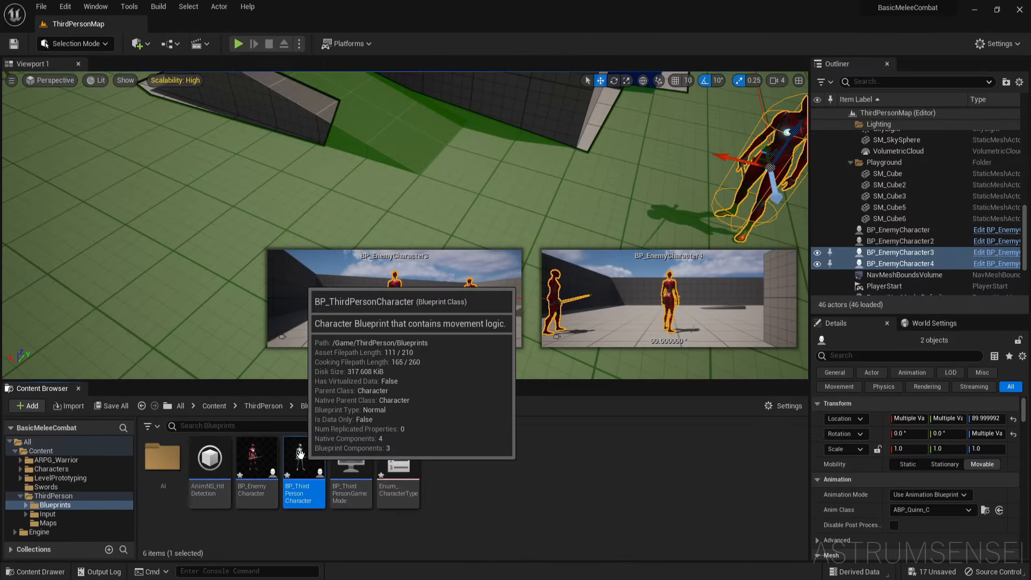
# Step: In BP_ThirdPersonCharacter's HitDetect function, make room before Hit React and add a Get Character Type node from the cast's character output
pyautogui.doubleClick(301, 484)
pyautogui.doubleClick(37, 309)
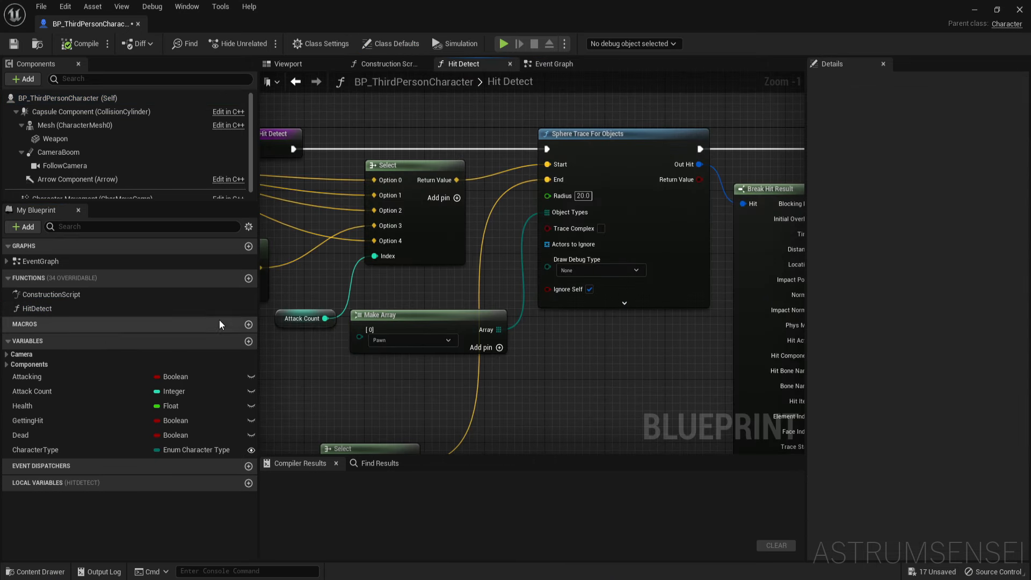
pyautogui.moveTo(611, 309); pyautogui.dragTo(260, 318, button='right')
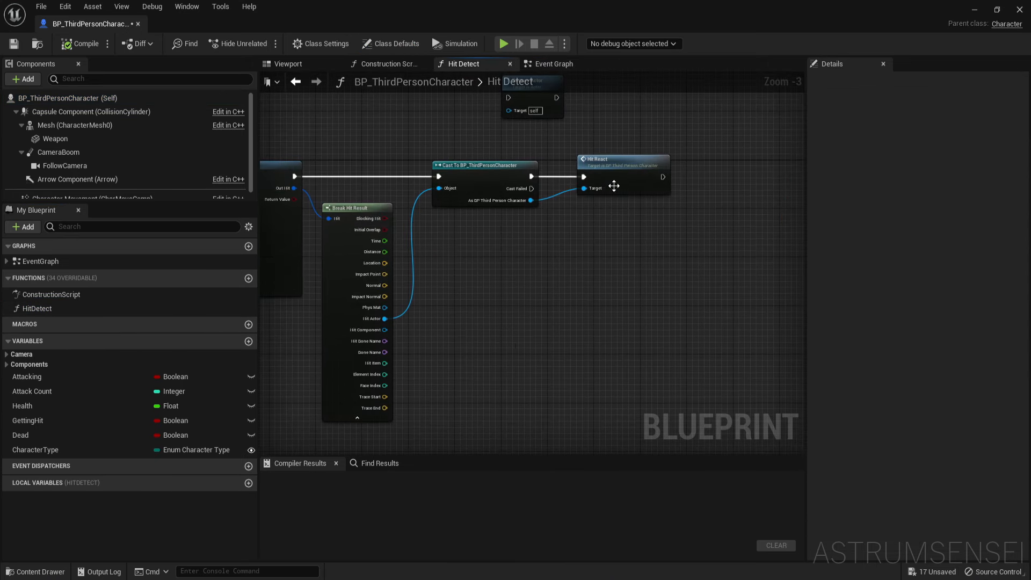
pyautogui.moveTo(603, 174); pyautogui.dragTo(739, 177)
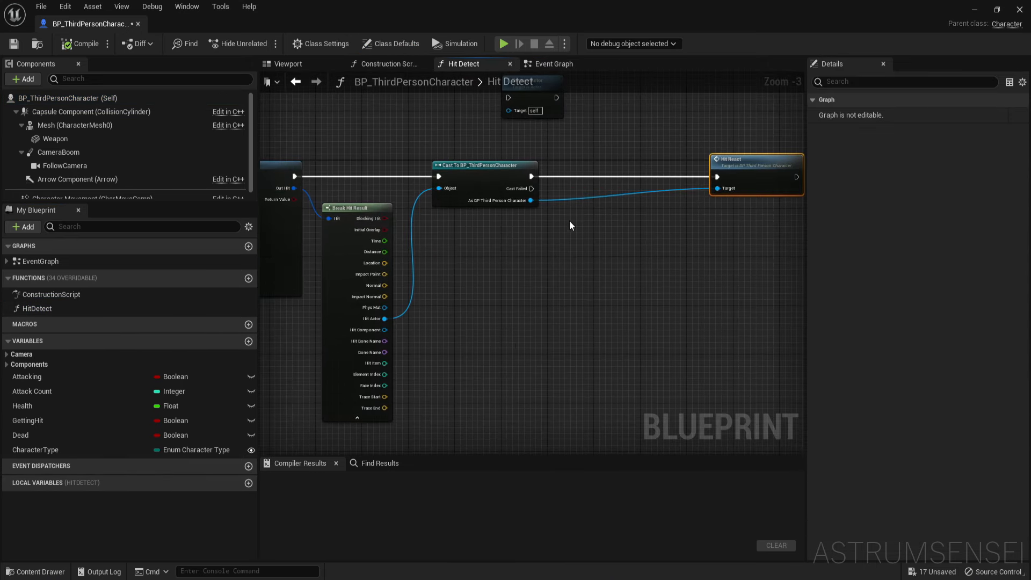
pyautogui.moveTo(531, 200); pyautogui.dragTo(576, 202)
pyautogui.write('get')
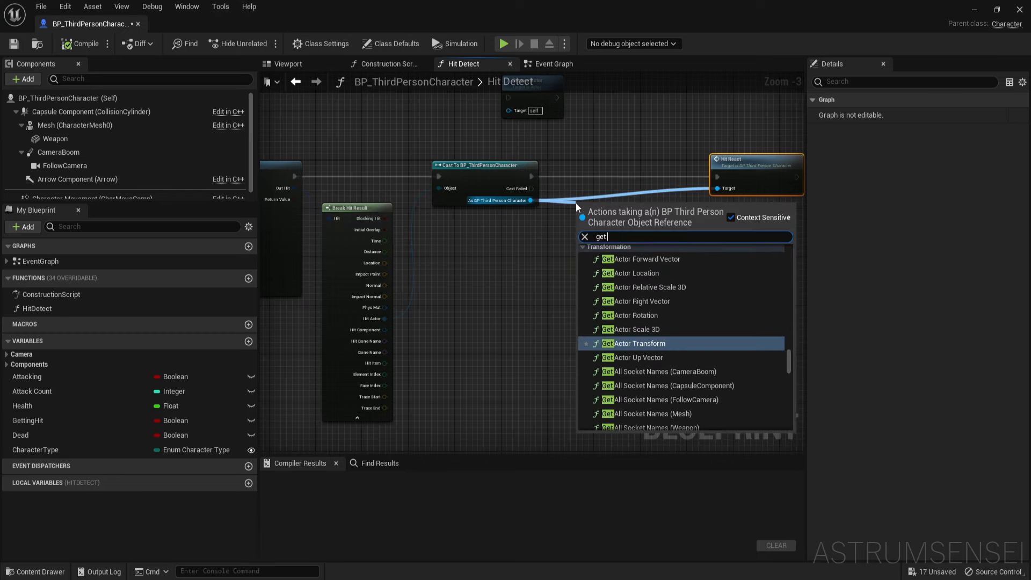
pyautogui.write(' character type')
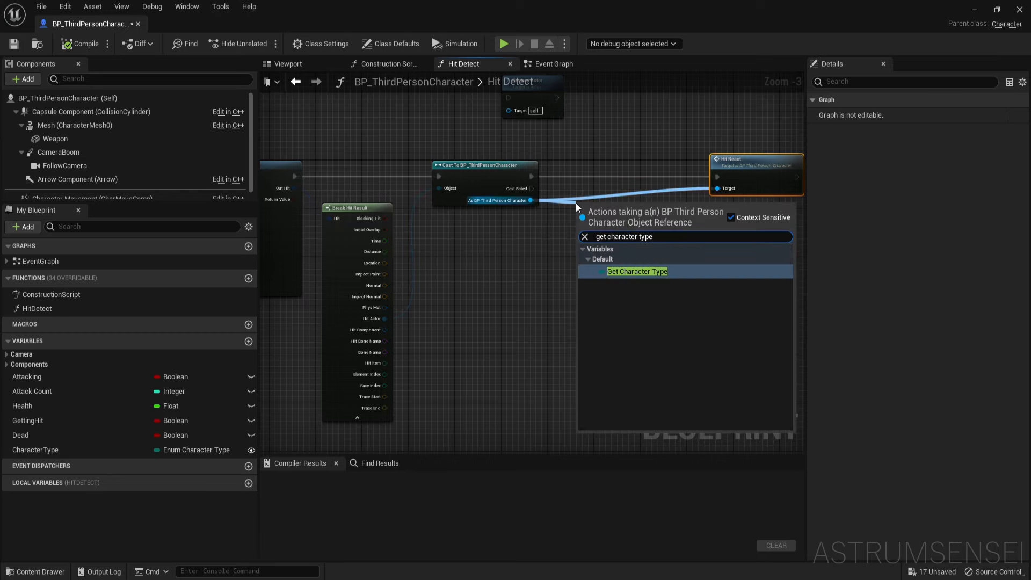
pyautogui.press('Return')
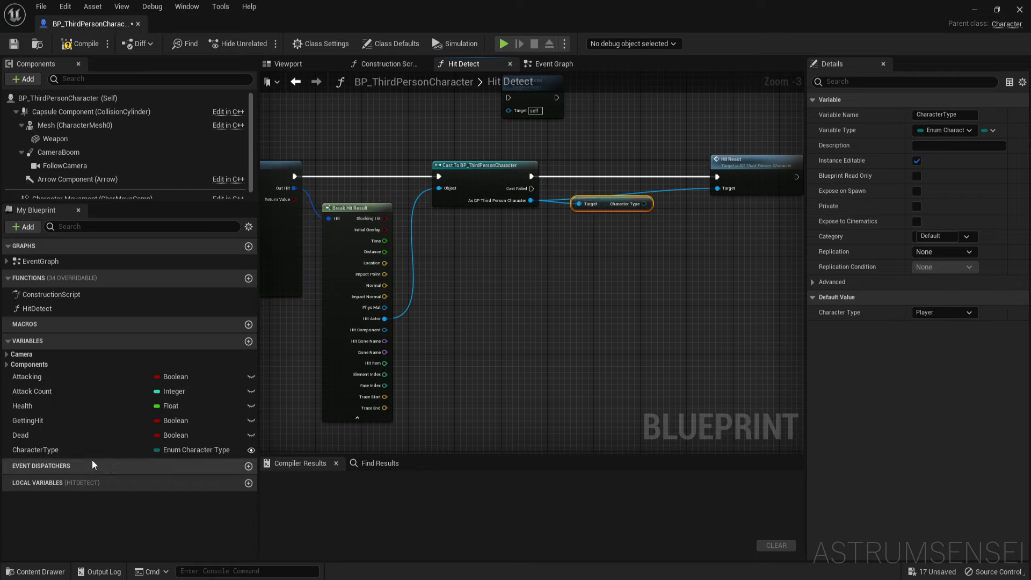
# Step: Add a getter for the character's own CharacterType and compare it with the hit character's type using a Not Equal node
pyautogui.moveTo(86, 452); pyautogui.dragTo(561, 238)
pyautogui.click(590, 253)
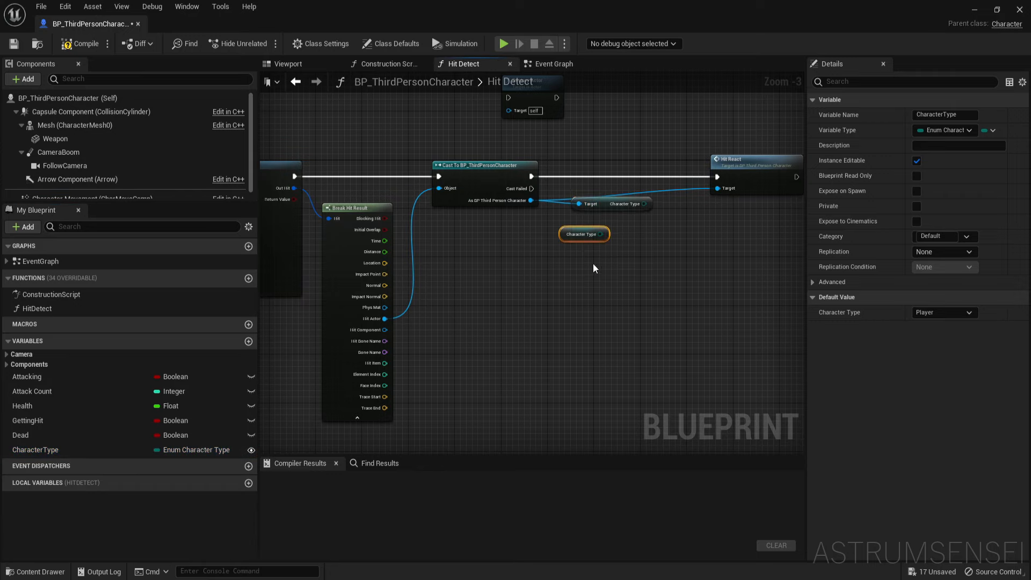
pyautogui.moveTo(644, 203); pyautogui.dragTo(682, 210)
pyautogui.write('!=')
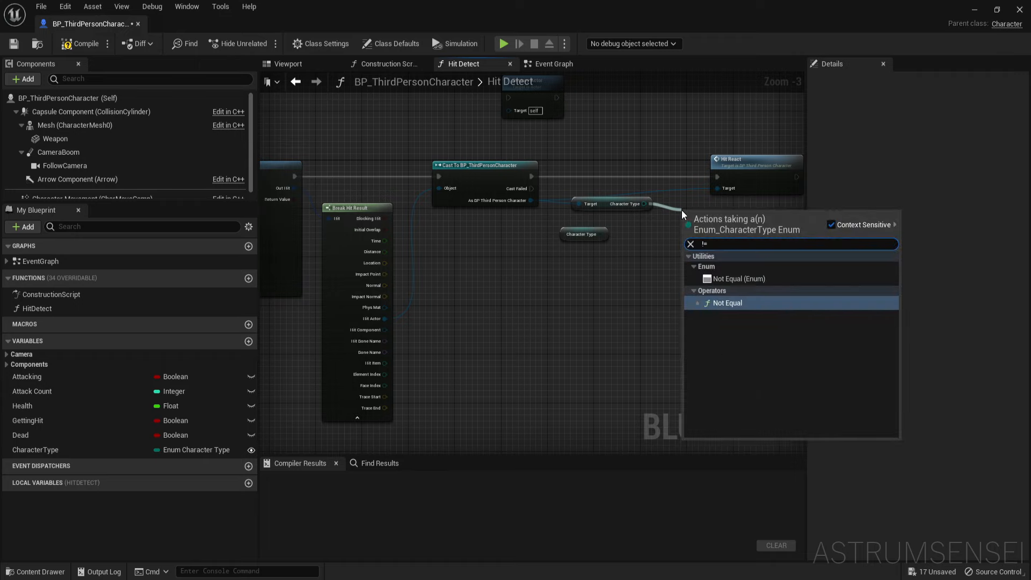
pyautogui.press('Return')
pyautogui.moveTo(688, 228); pyautogui.dragTo(600, 236)
# Step: Insert a Branch between the cast and Hit React, using the Not Equal result as condition and running Hit React on True
pyautogui.moveTo(698, 260); pyautogui.dragTo(495, 311, button='right')
pyautogui.click(576, 231)
pyautogui.moveTo(575, 231); pyautogui.dragTo(693, 230)
pyautogui.click(559, 209)
pyautogui.press('b')
pyautogui.click(559, 199)
pyautogui.moveTo(583, 215); pyautogui.dragTo(332, 226)
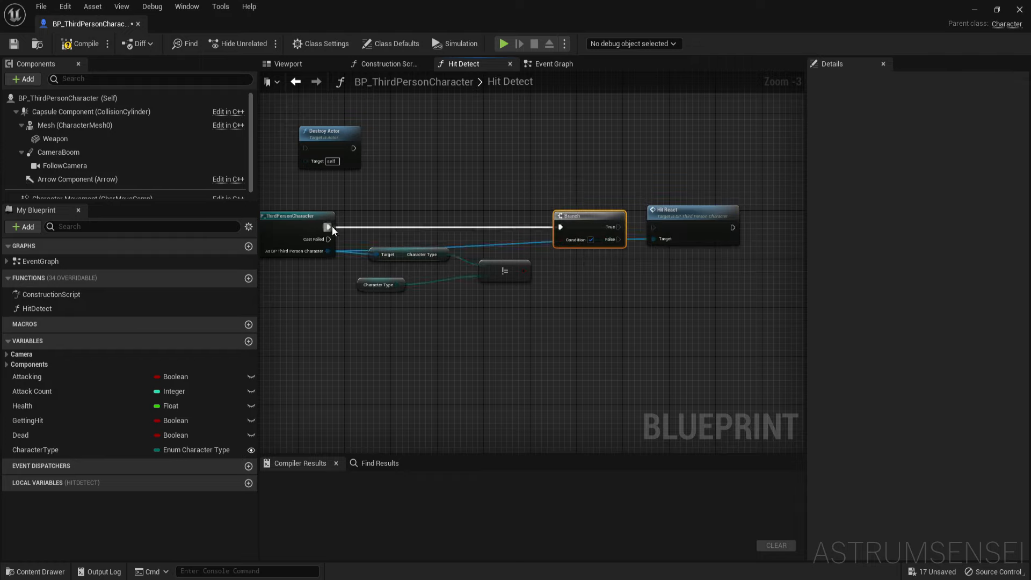
pyautogui.moveTo(523, 271); pyautogui.dragTo(563, 241)
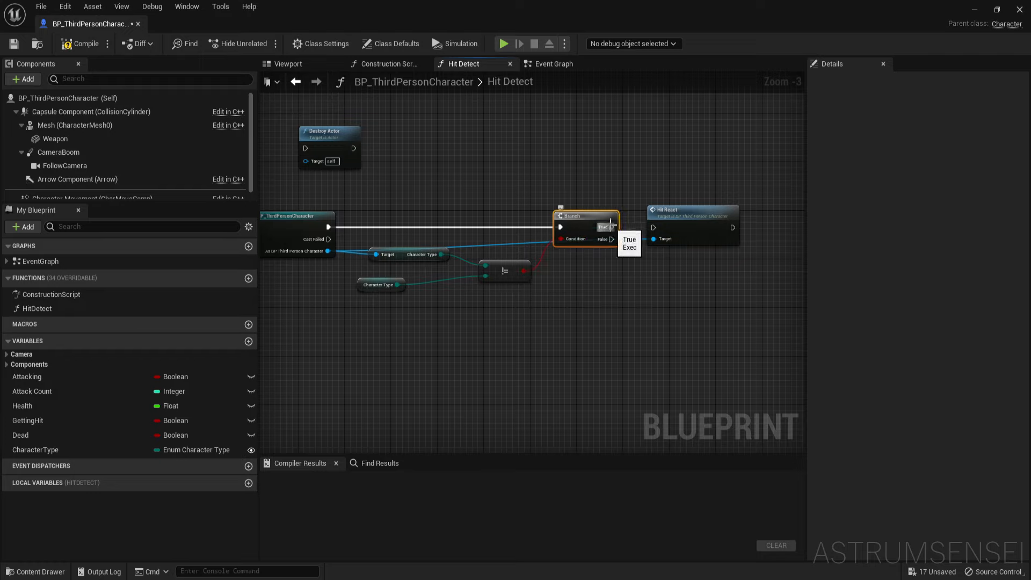
pyautogui.moveTo(610, 232); pyautogui.dragTo(653, 227)
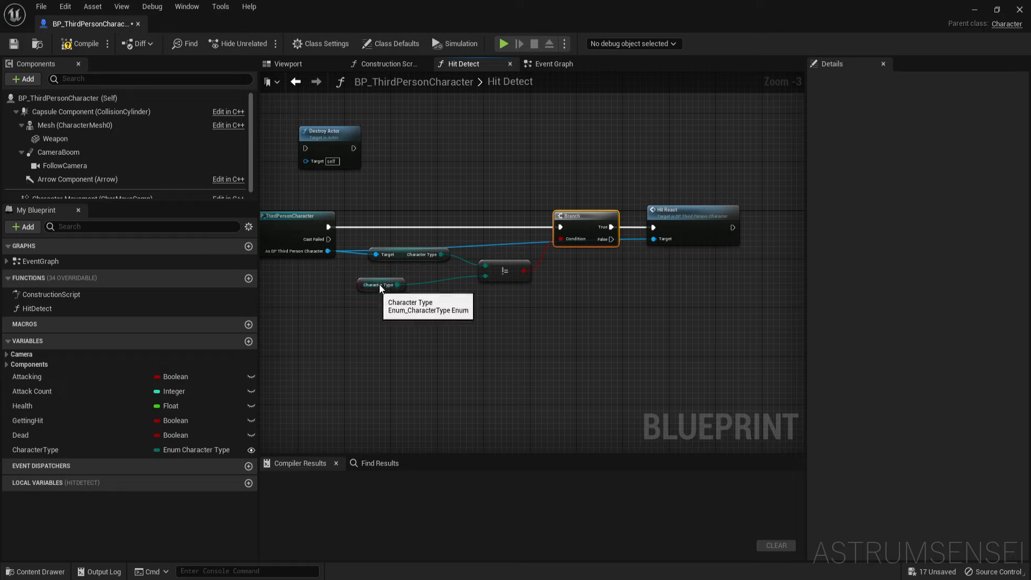
# Step: Tidy HitDetect by aligning the own Character Type getter and deleting the unconnected Destroy Actor node, and compile the blueprint
pyautogui.moveTo(396, 285); pyautogui.dragTo(408, 273)
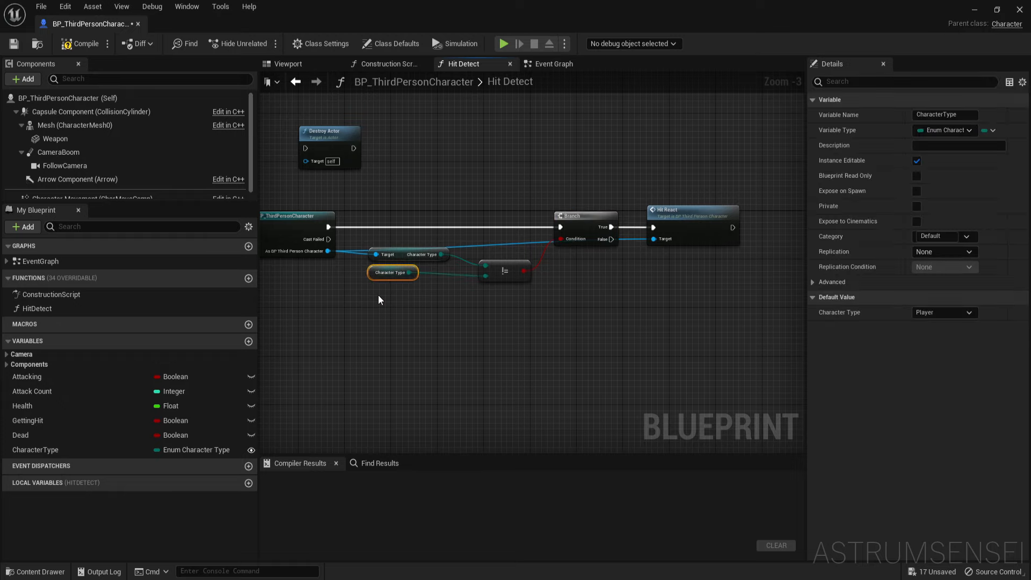
pyautogui.click(327, 141)
pyautogui.press('Delete')
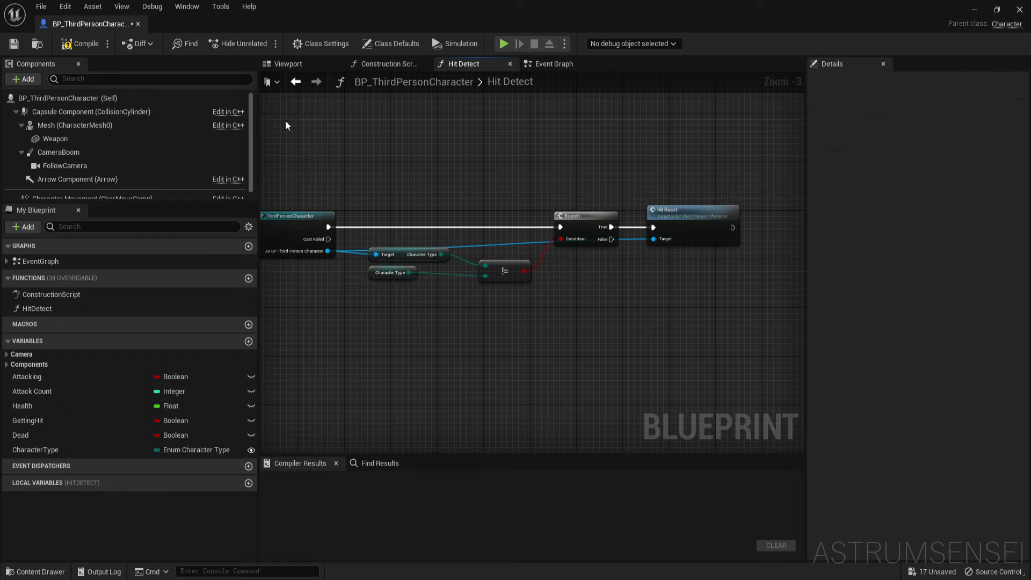
pyautogui.click(76, 43)
pyautogui.scroll(-4, 590, 178)
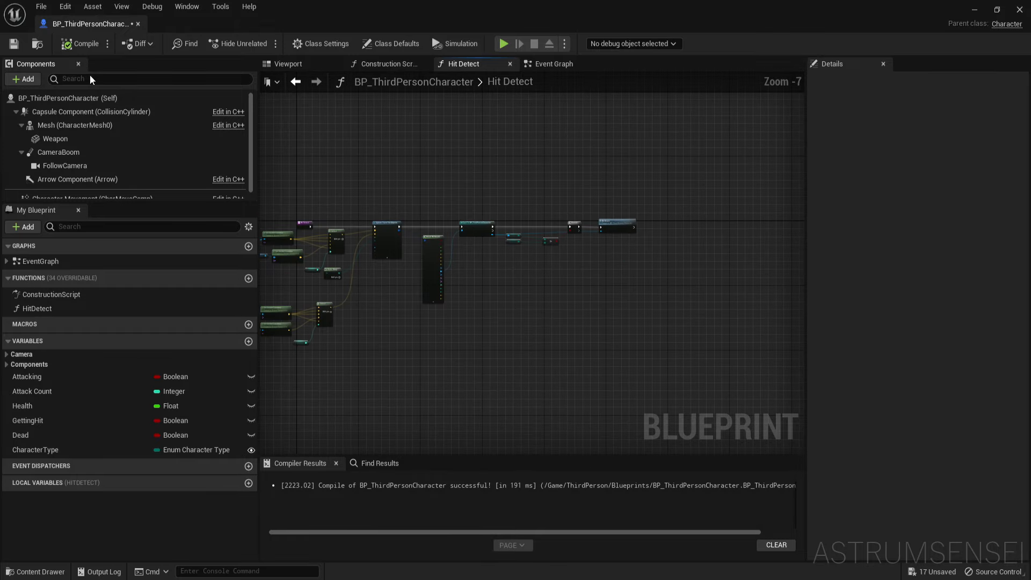
pyautogui.click(1012, 13)
# Step: Play-test the level by moving and jumping the player among the enemies to check whom their attacks hit, and stop the session
pyautogui.click(239, 43)
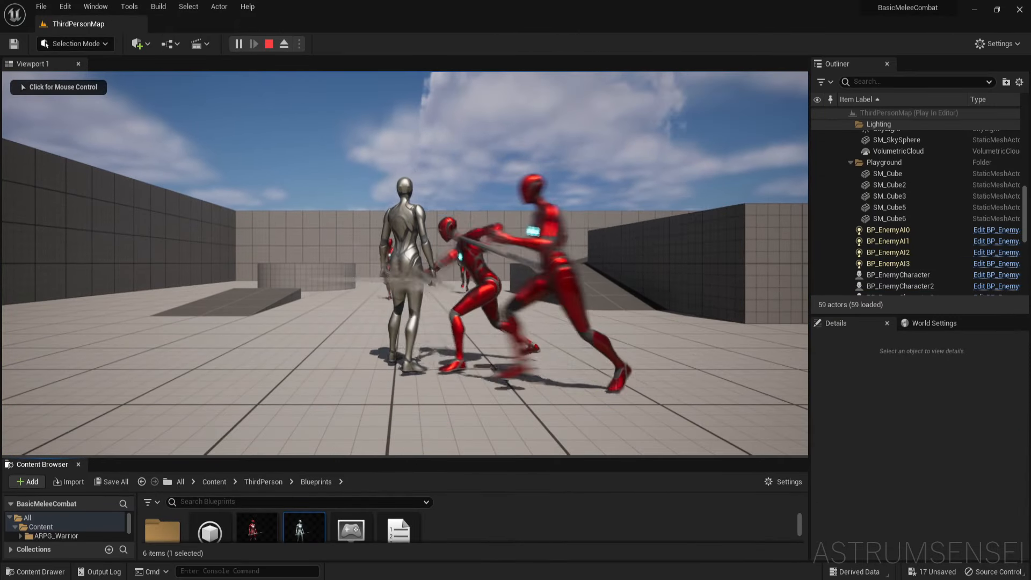
pyautogui.click(405, 263)
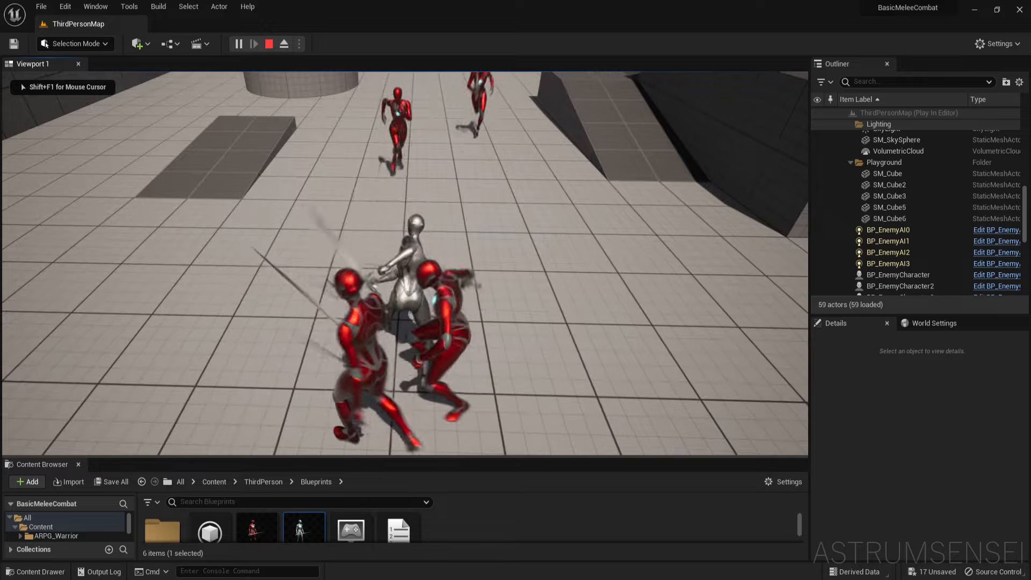
pyautogui.press('w')
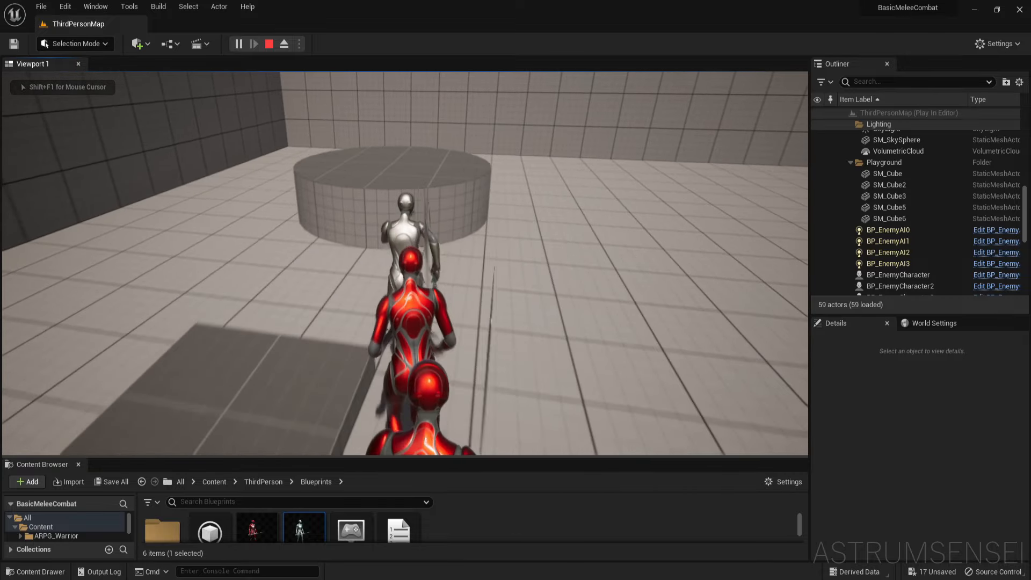
pyautogui.press('space')
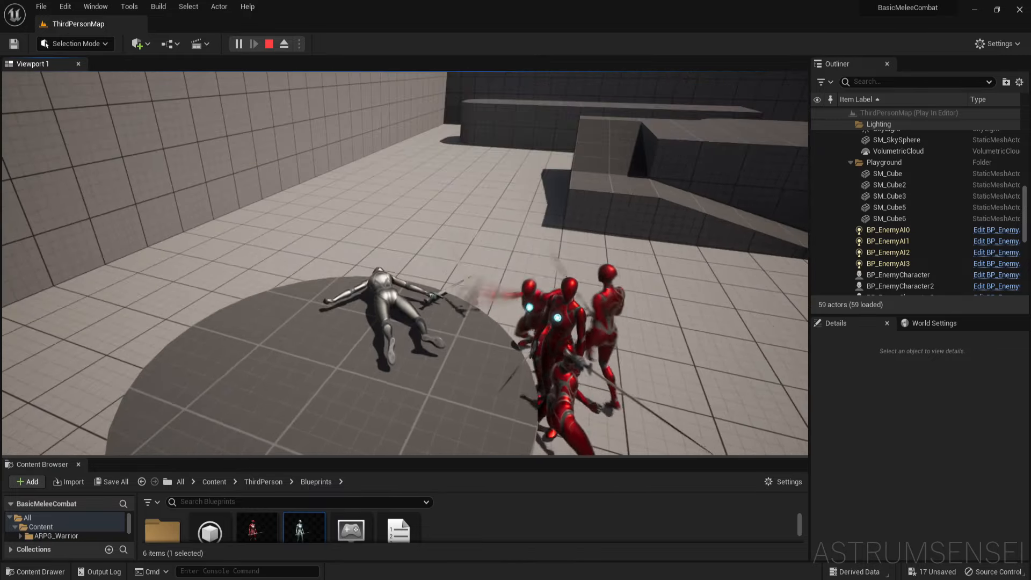
pyautogui.press('Escape')
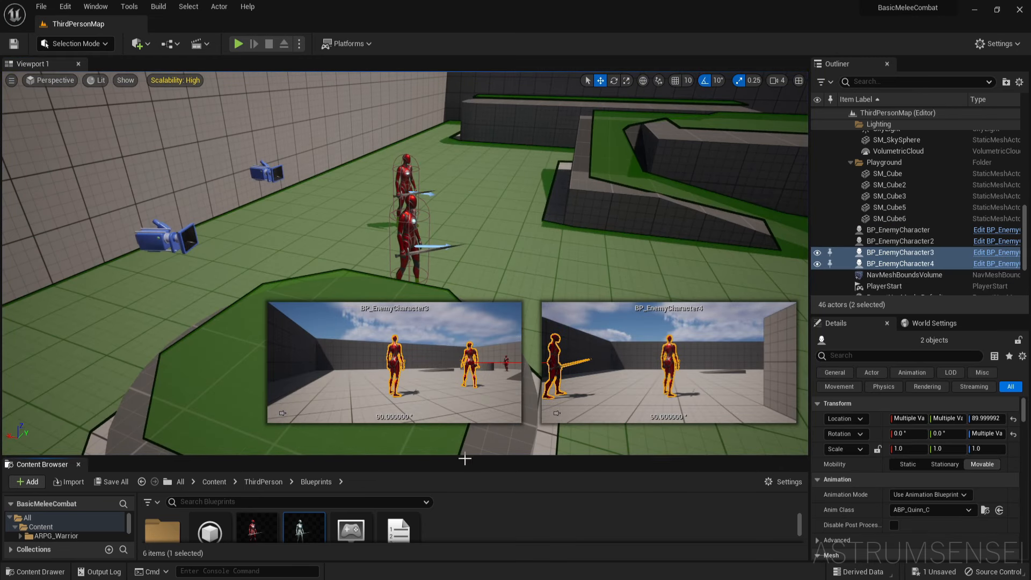